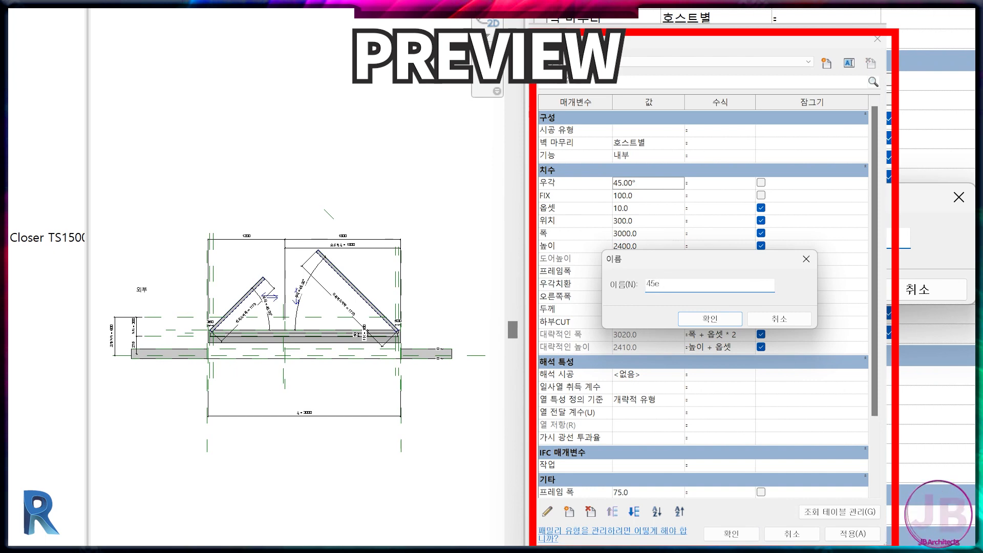
Create the 45-degree and 90도 door family types, setting the 우각 angle to 90° for the second one
key(Return)
click(718, 530)
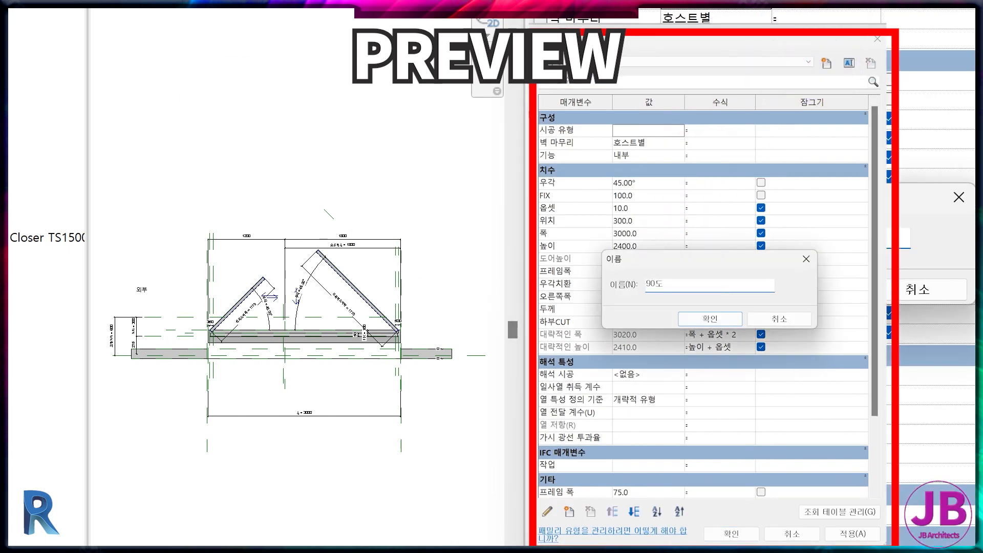
key(Return)
key(Return)
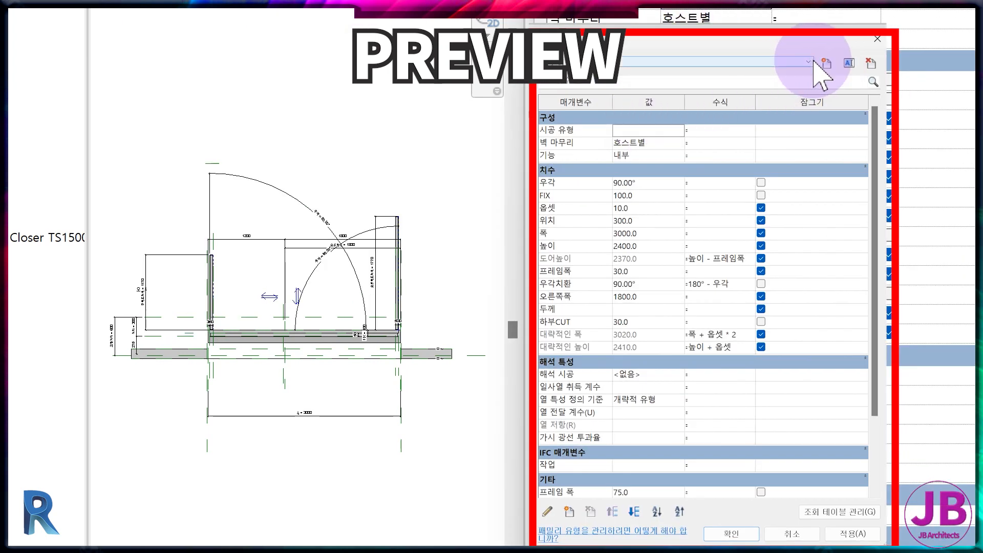
Add a family type named 0도 and set its 우각 opening angle to 0°
click(825, 63)
text(45도)
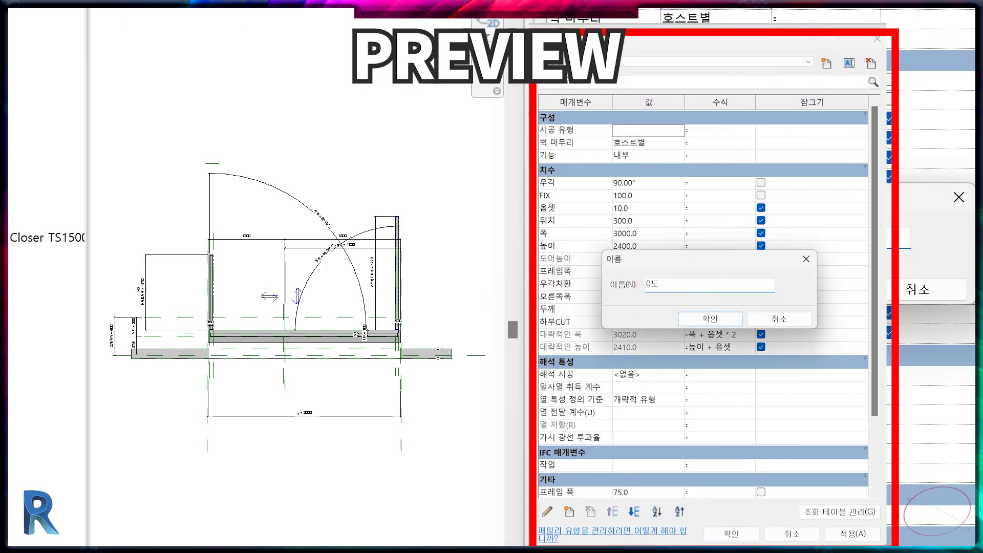
key(Return)
text(0)
key(Return)
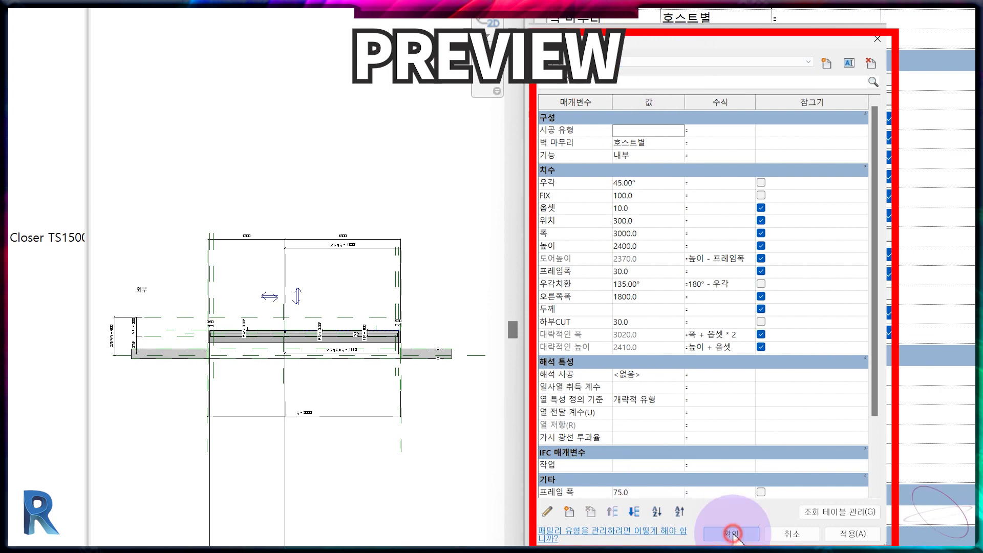
click(732, 534)
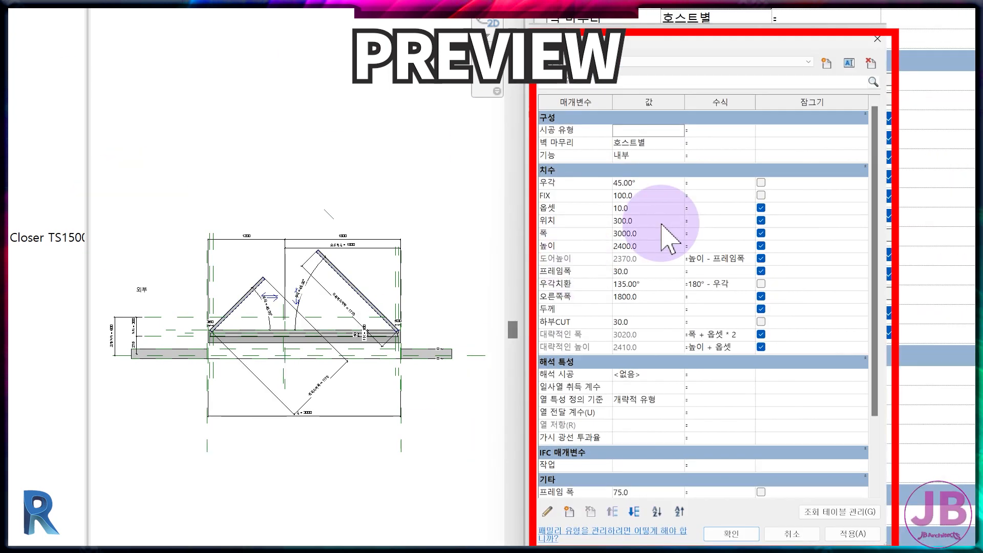
Set the door's 위치 parameter to 0, 폭 to 2400 and 오른쪽폭 to 1200
click(654, 221)
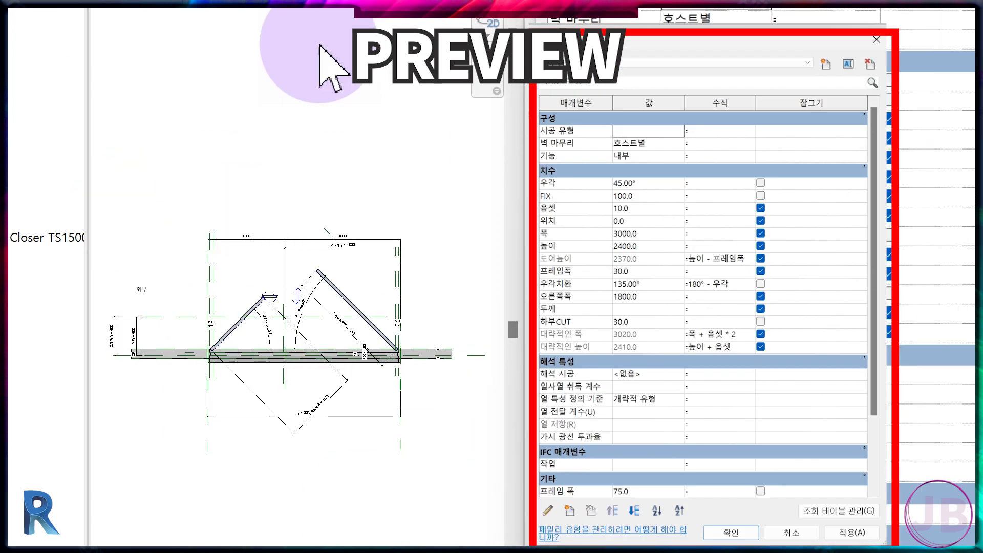
click(637, 233)
text(2400)
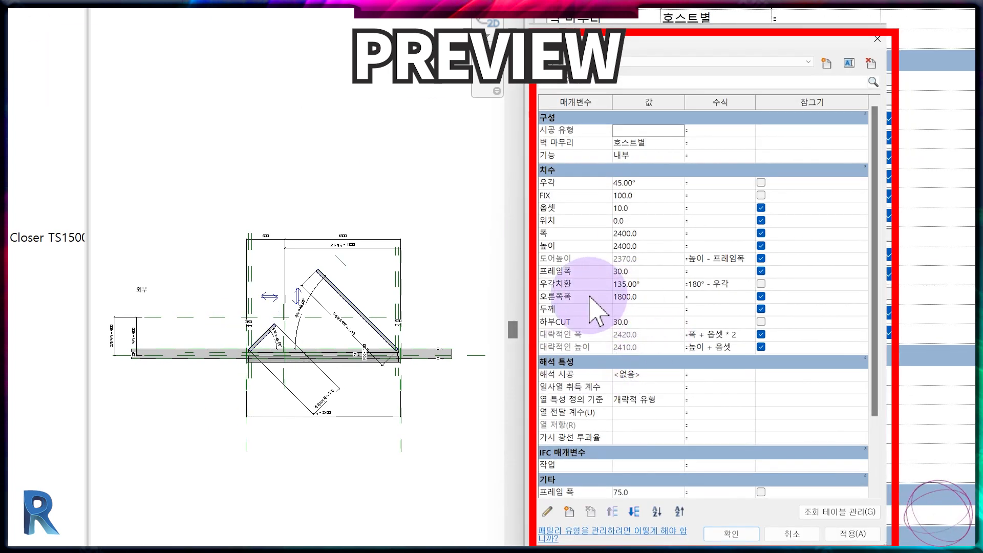
click(658, 300)
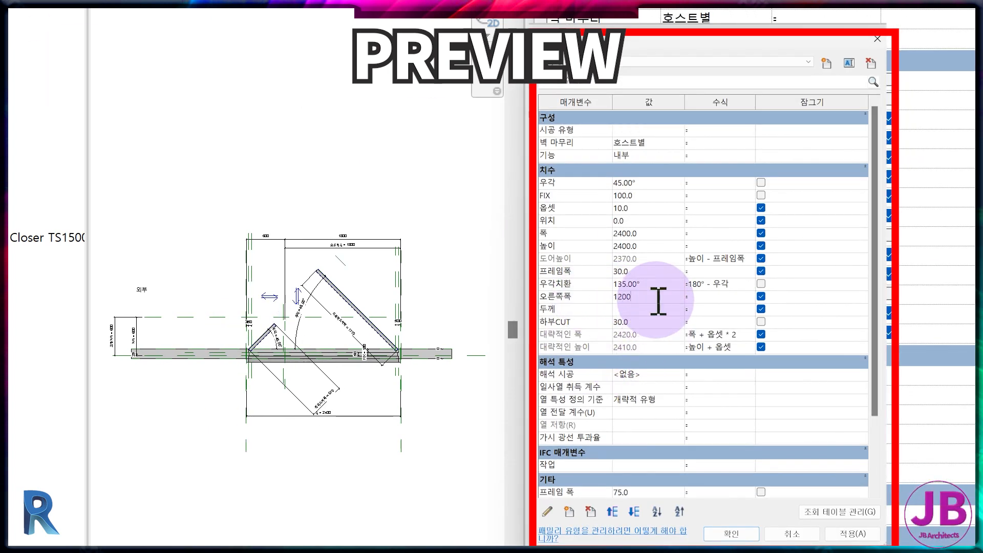
text(1200)
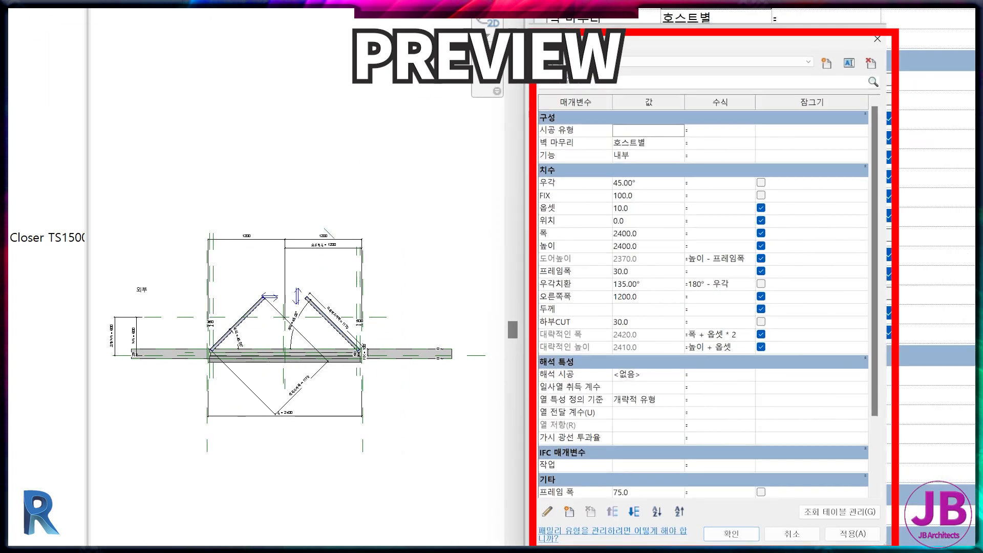
Test the door leaf swing by setting the 우각 angle to 60° and then to 30°
click(650, 185)
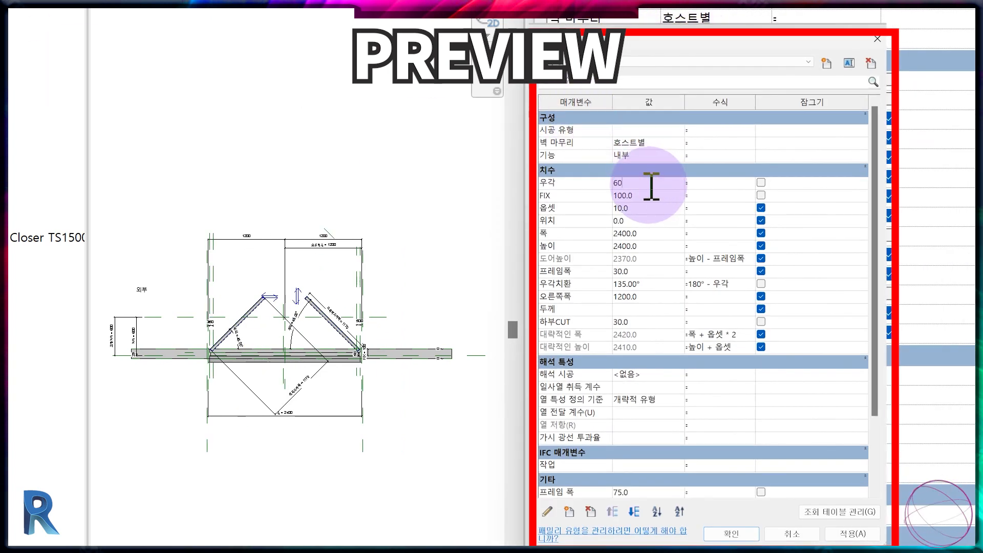
text(60)
key(Return)
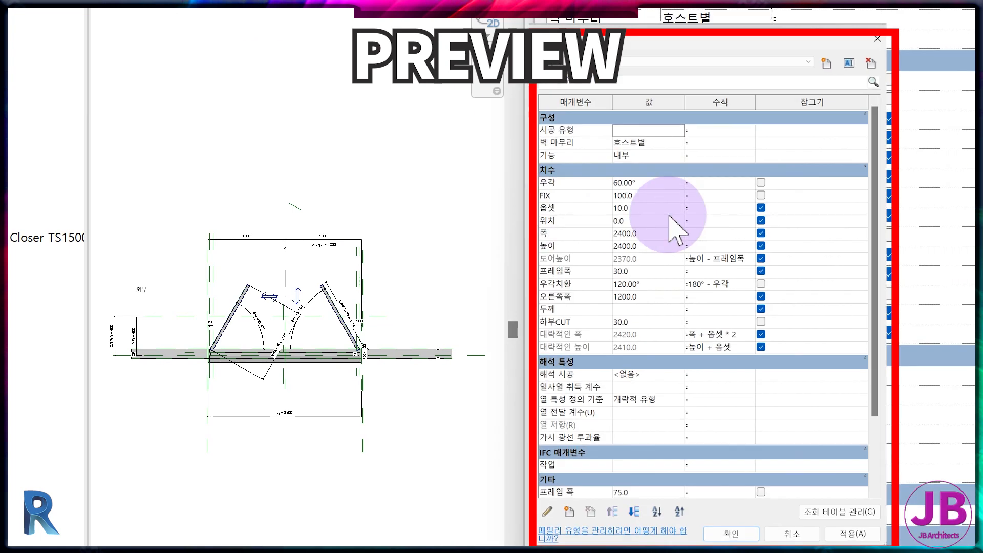
text(3)
text(0)
key(Return)
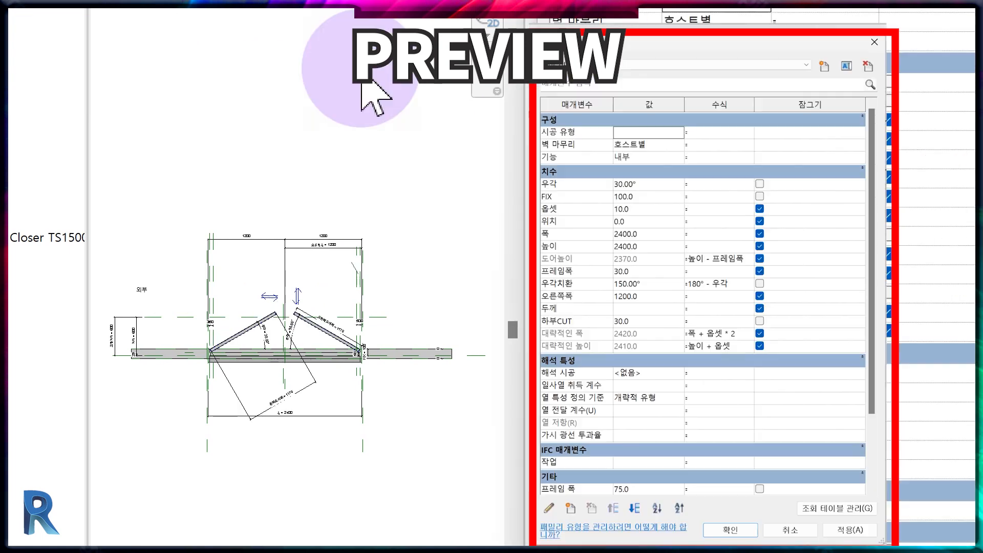
click(658, 187)
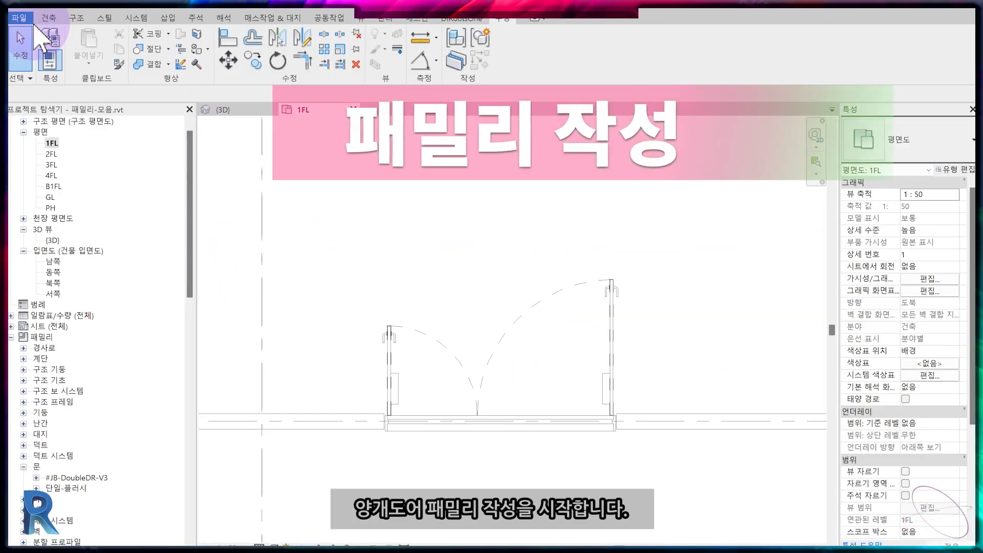
Start a new family from the door template 미터법 문.rft
click(19, 17)
click(72, 82)
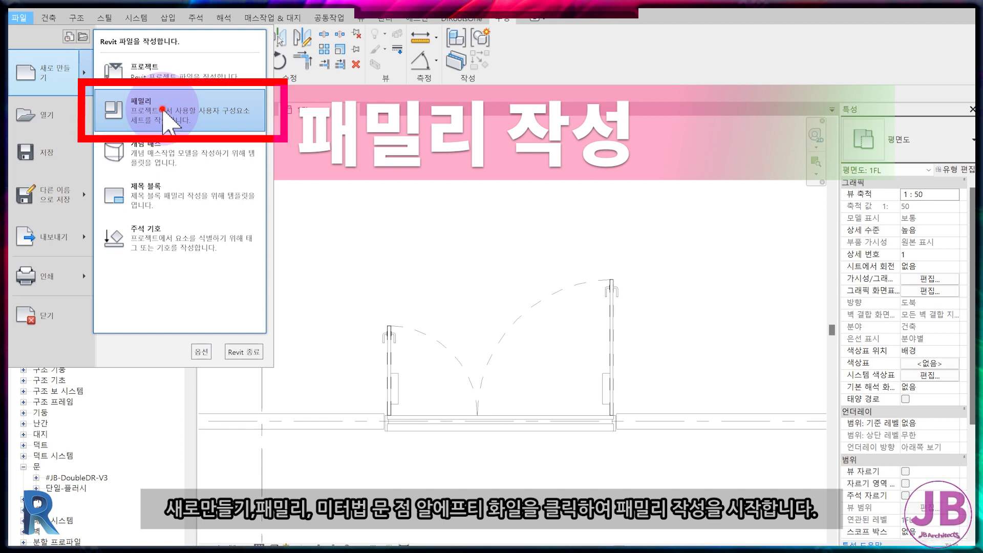
click(162, 110)
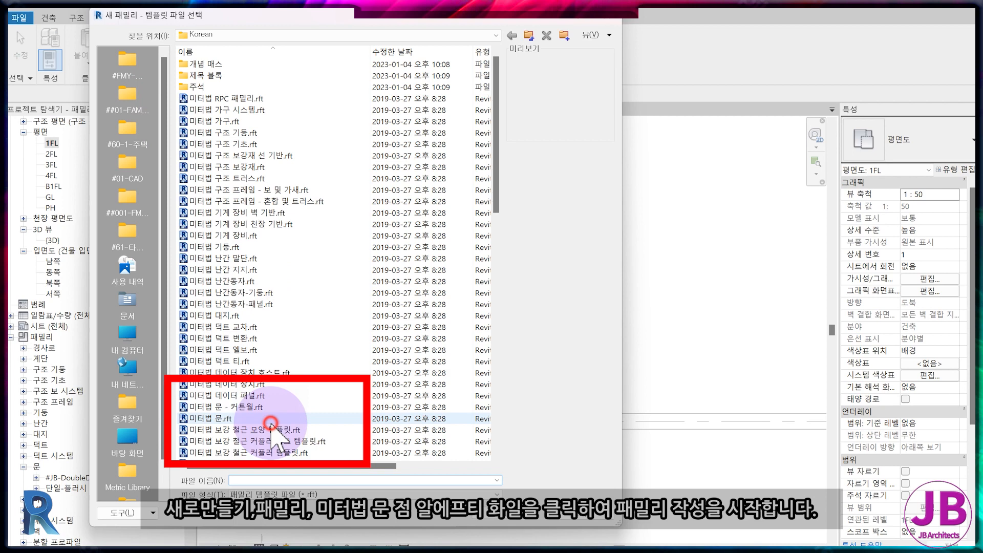
double_click(271, 423)
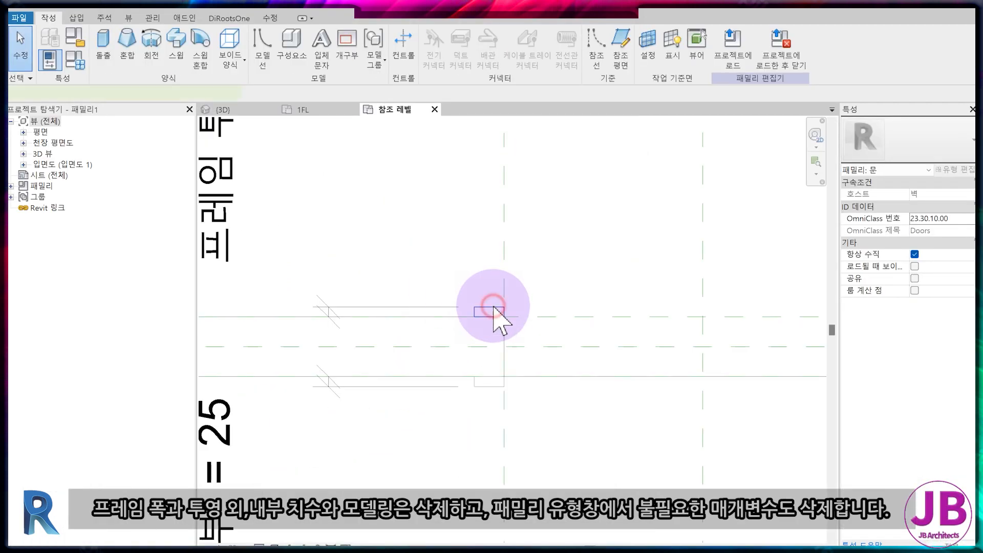
Delete the exterior and interior frame trim solids beside the door opening in the reference level plan
click(493, 307)
key(Delete)
click(493, 387)
key(Delete)
scroll(659, 351, down, 4)
Delete the exterior and interior frame projection parameters and the 프레임 폭 parameter from the family types
click(76, 60)
click(205, 382)
click(183, 513)
click(520, 302)
click(187, 385)
click(183, 514)
click(520, 302)
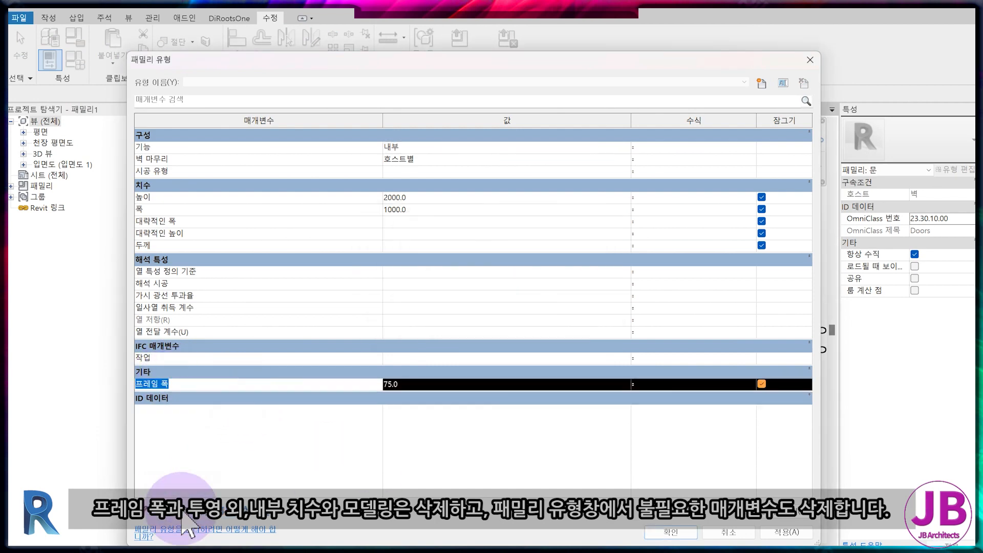
click(183, 514)
click(519, 303)
Move the 폭 parameter above 높이 in the family types and apply the changes
click(169, 209)
click(200, 513)
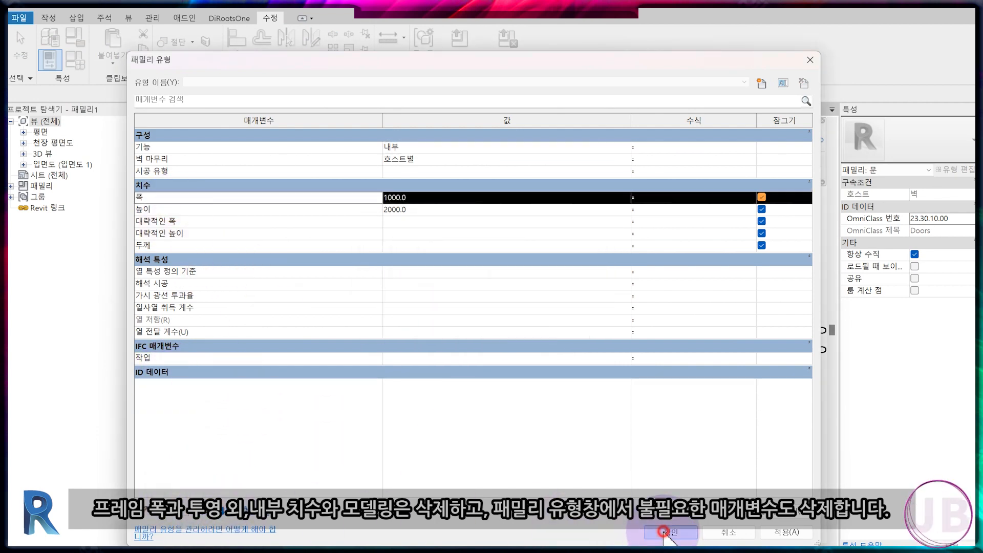
click(664, 533)
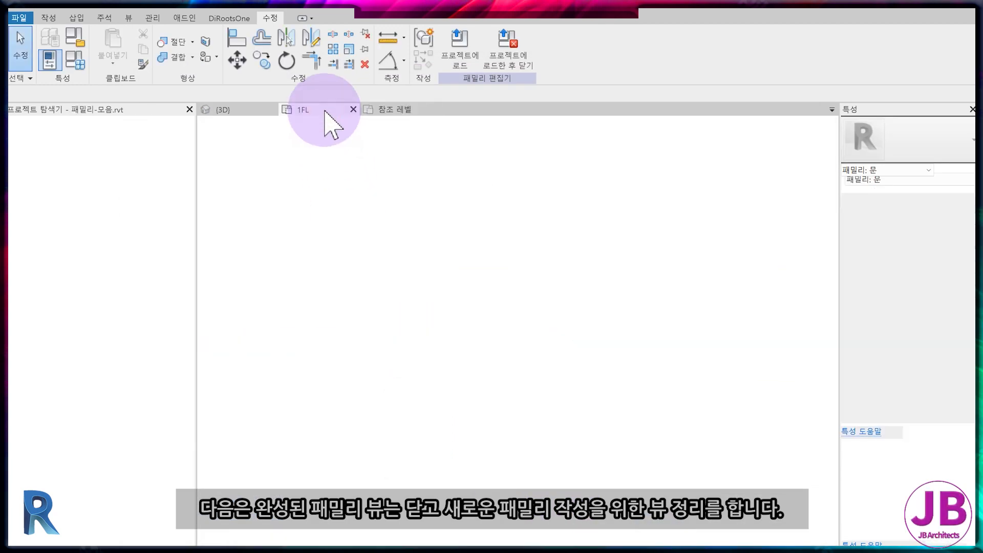
Close the 1FL and {3D} views of the other files and open the new family's 3D view 뷰 1
click(338, 110)
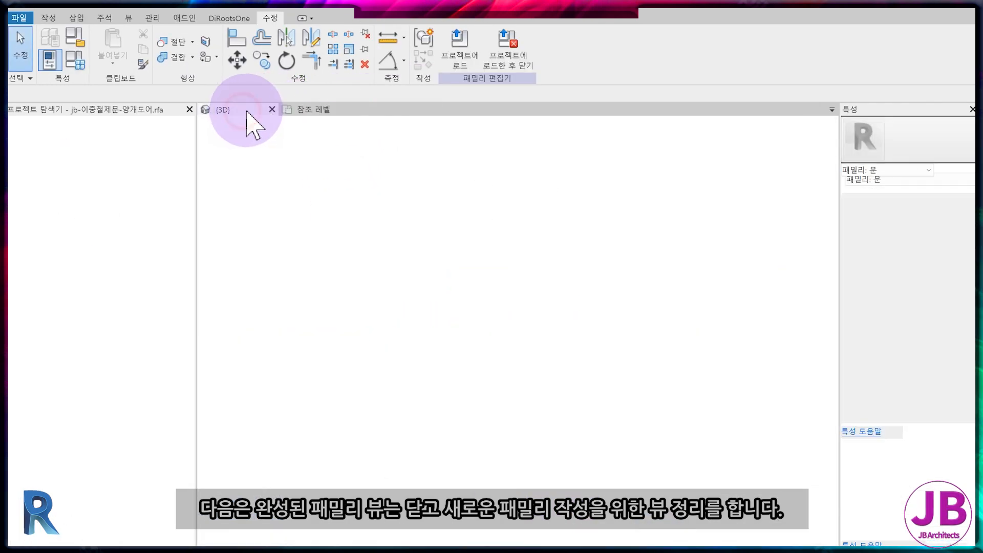
click(272, 109)
click(23, 132)
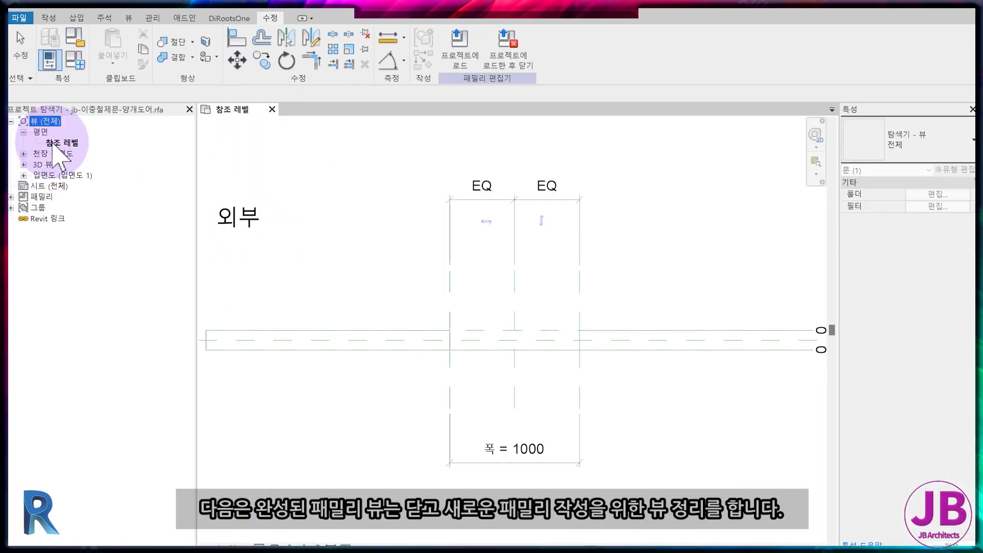
double_click(51, 175)
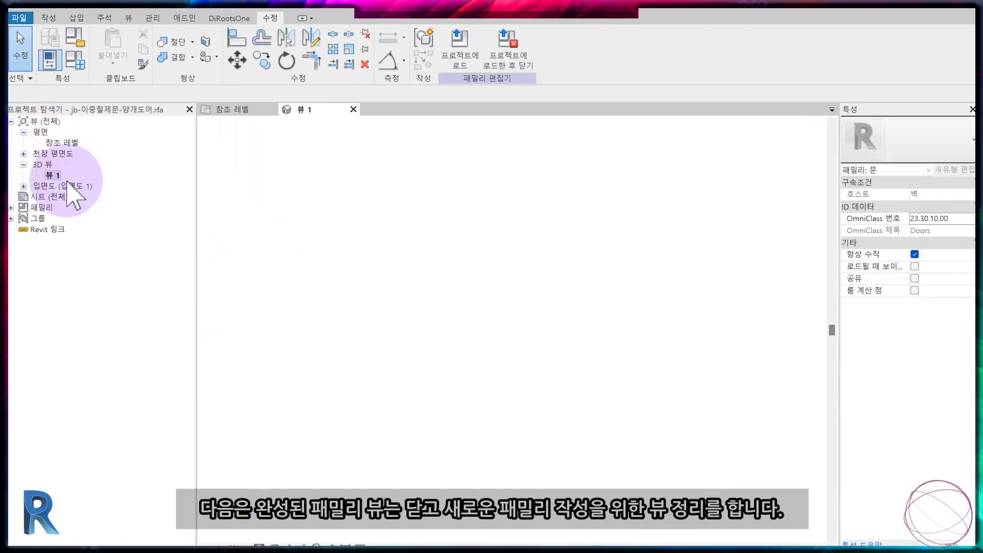
Tile the 참조 레벨 plan side by side with the 뷰 1 view, framing the door opening in the plan
click(236, 109)
key(w)
key(t)
scroll(385, 256, down, 3)
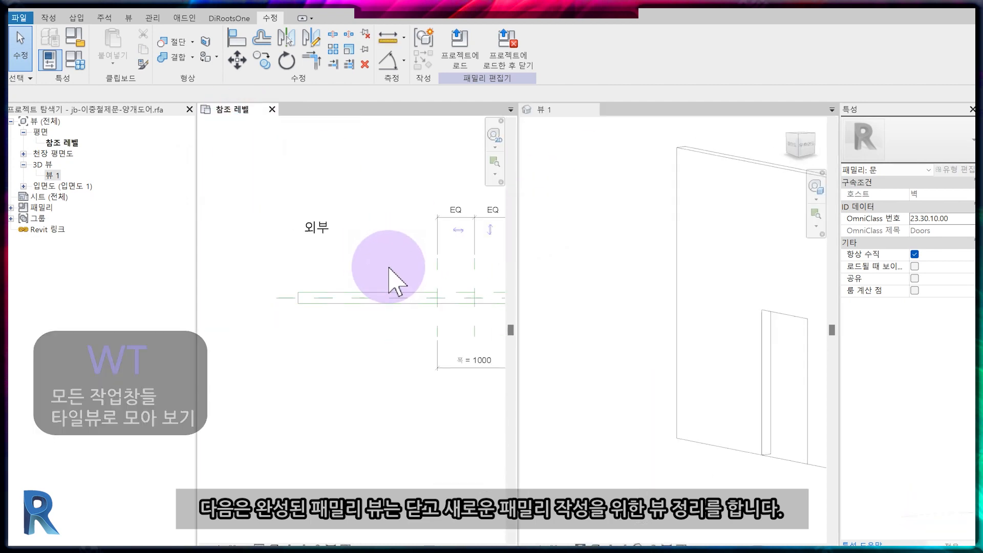
middle_drag(385, 266, 264, 273)
scroll(330, 337, up, 3)
middle_drag(329, 337, 306, 346)
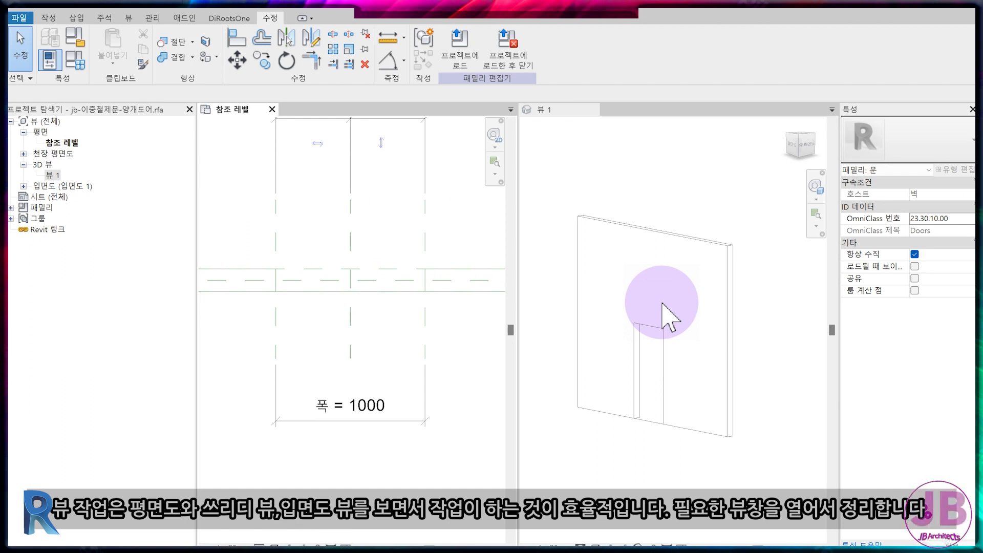
Open the 외부 elevation in the same pane as the 3D view and frame the door opening
click(662, 304)
click(27, 233)
click(23, 186)
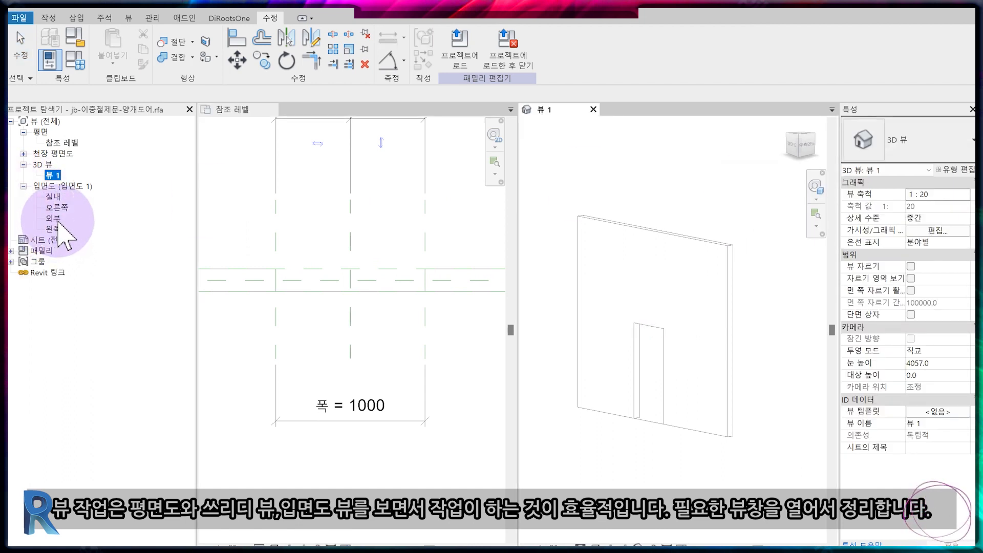
double_click(53, 218)
click(706, 344)
middle_drag(678, 352, 711, 347)
click(583, 248)
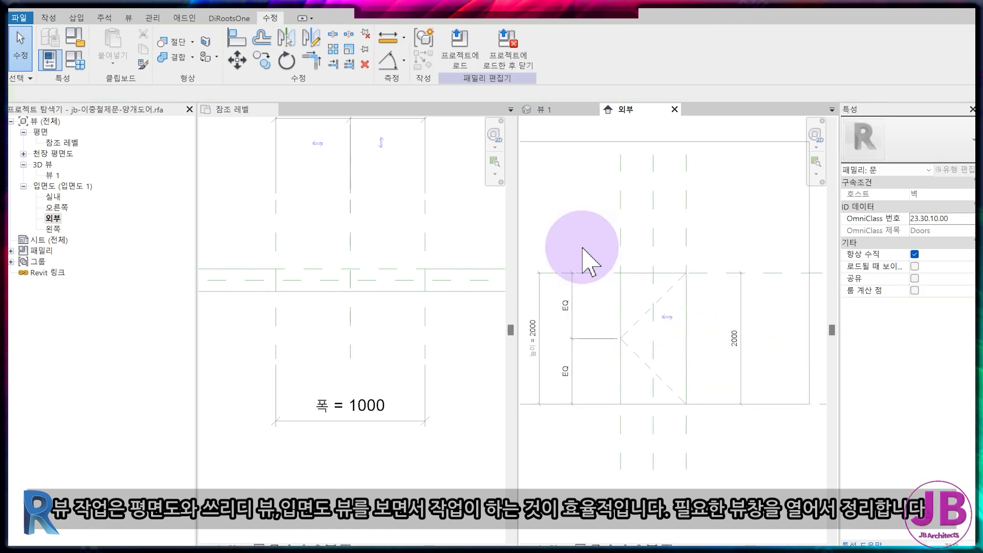
Draw a horizontal reference plane across the 참조 레벨 plan on the exterior side, 600 mm from the wall's centre plane
click(488, 258)
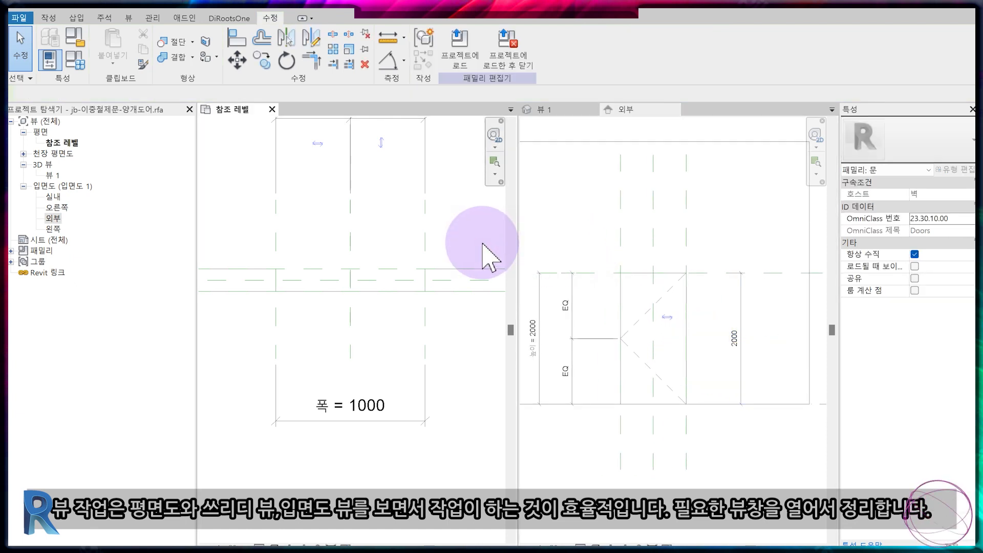
scroll(440, 287, down, 2)
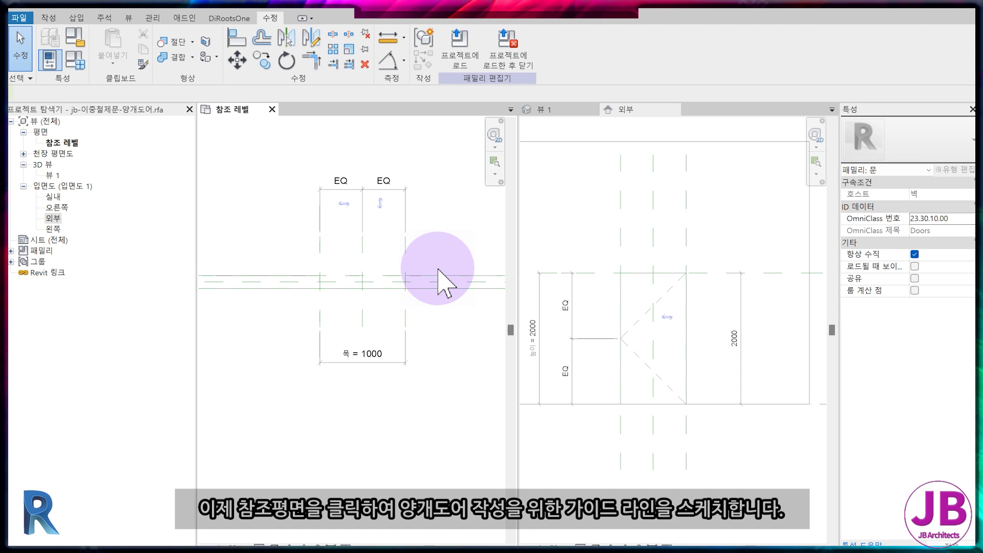
click(49, 18)
click(618, 56)
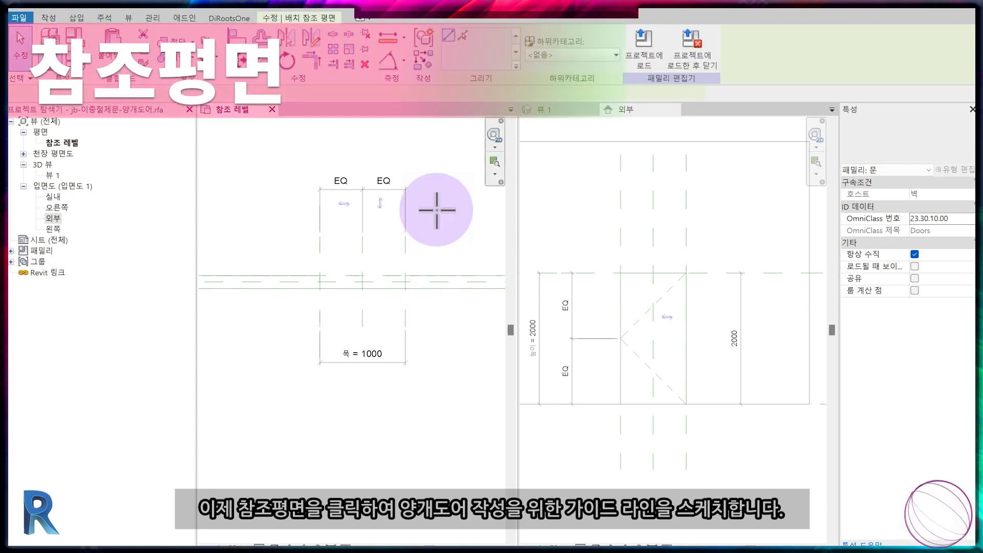
scroll(470, 225, down, 3)
middle_drag(470, 228, 428, 229)
scroll(428, 229, down, 1)
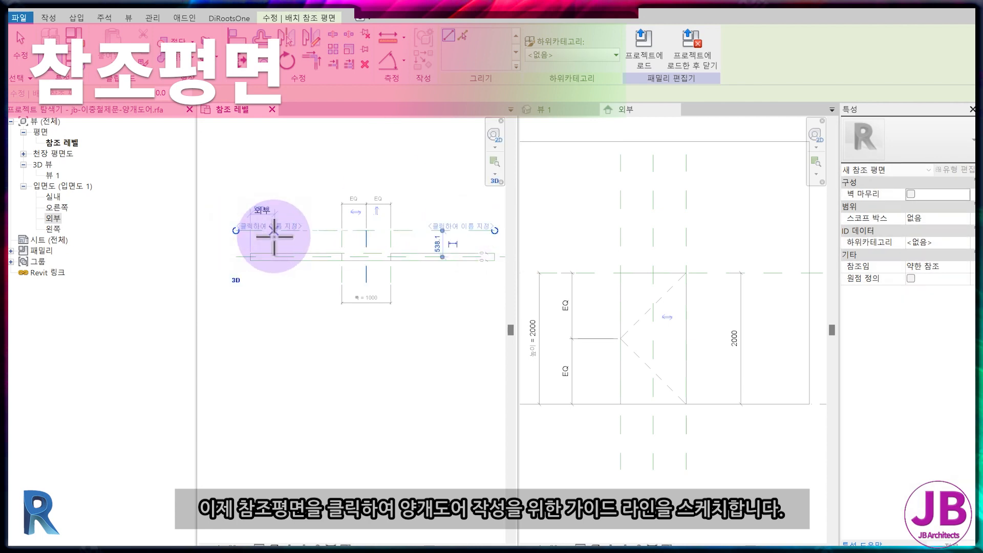
click(433, 244)
text(600)
key(Return)
key(Escape)
Copy the new reference plane 300 mm towards the wall
scroll(239, 207, up, 4)
click(303, 244)
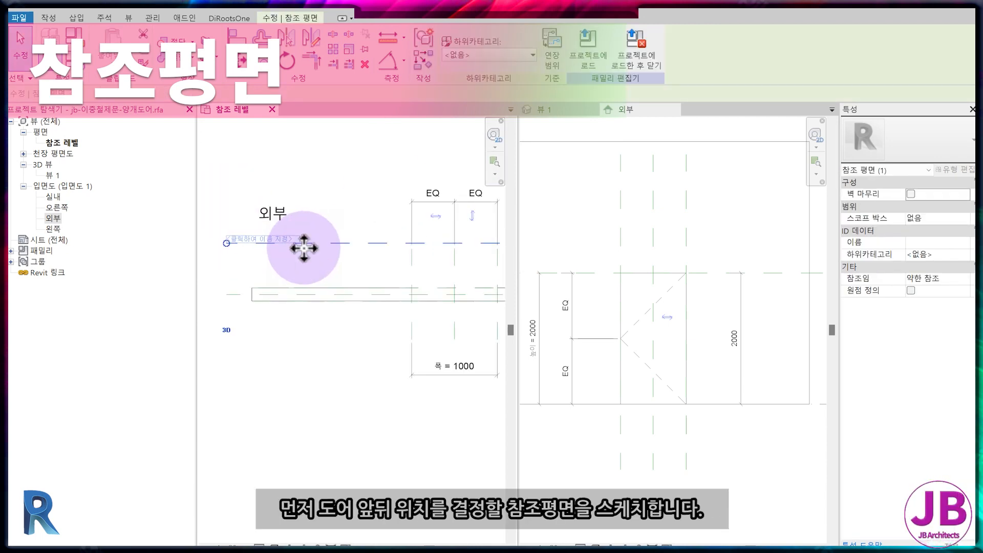
key(c)
key(o)
click(305, 246)
click(306, 268)
scroll(314, 259, down, 2)
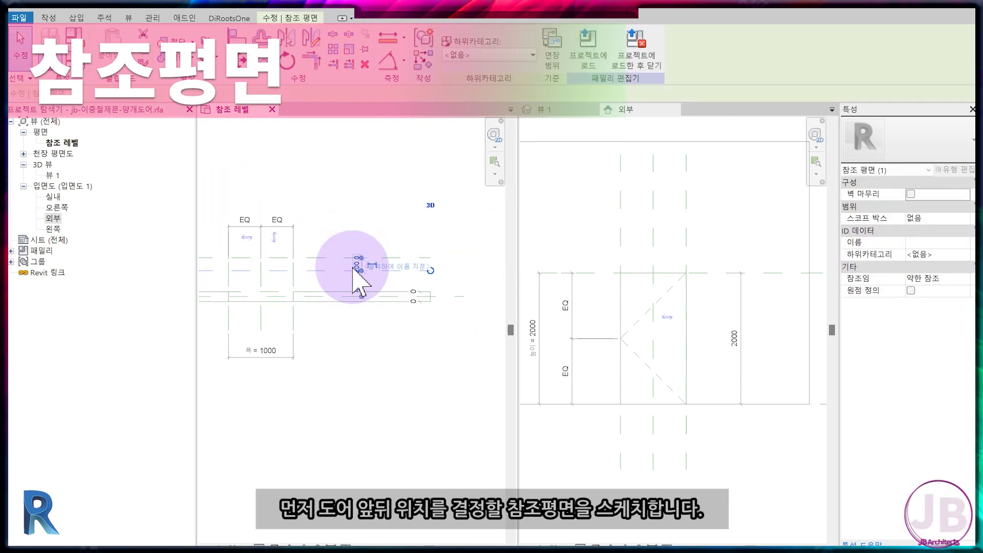
key(Escape)
Dimension the overall distance from the wall's centre plane to the outer reference plane
middle_drag(274, 283, 414, 285)
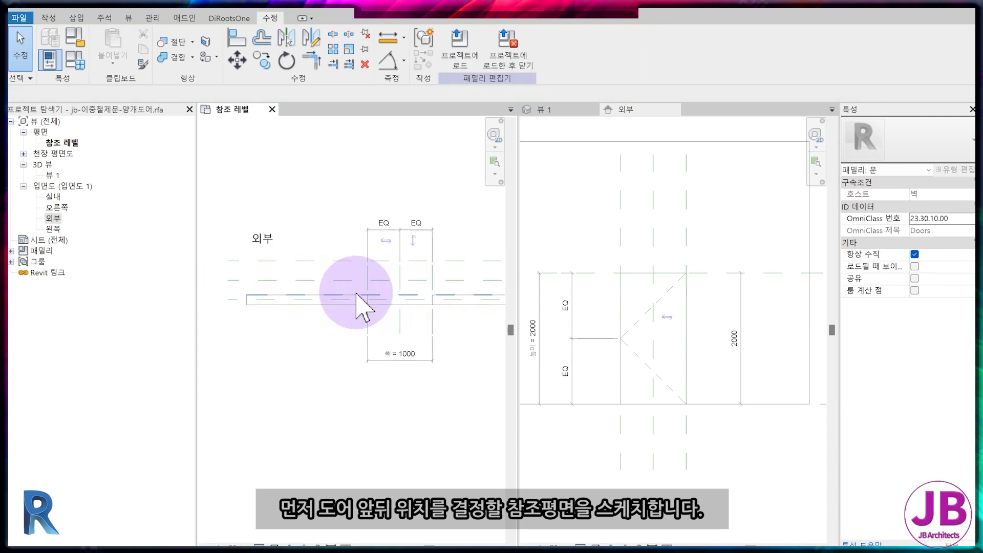
key(d)
key(i)
click(238, 299)
click(226, 260)
click(211, 272)
Add a second dimension string dividing the distance between wall centre plane and outer plane at the middle reference plane
click(223, 273)
scroll(224, 274, up, 3)
click(246, 311)
click(236, 283)
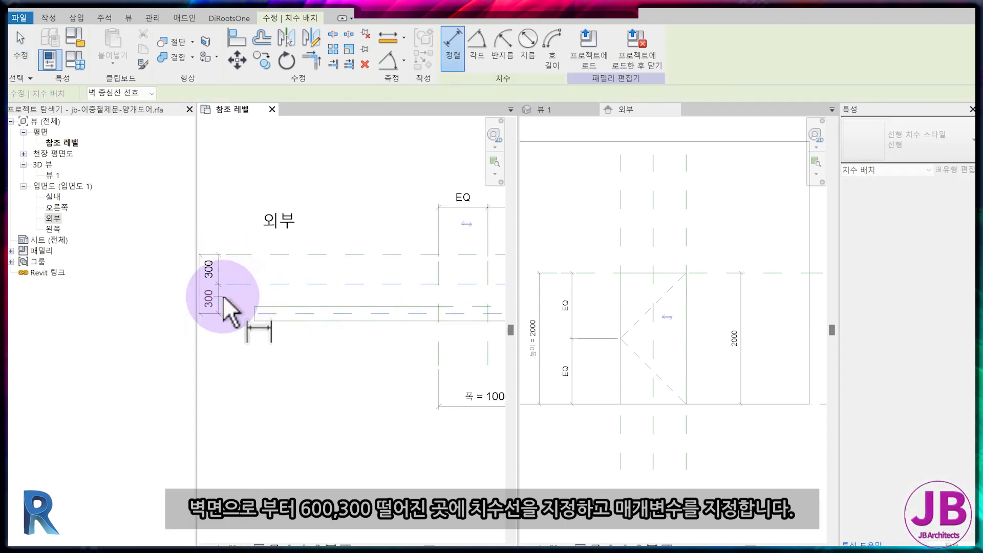
click(223, 296)
key(Escape)
key(Escape)
scroll(257, 308, down, 4)
middle_drag(272, 327, 323, 325)
scroll(283, 292, up, 3)
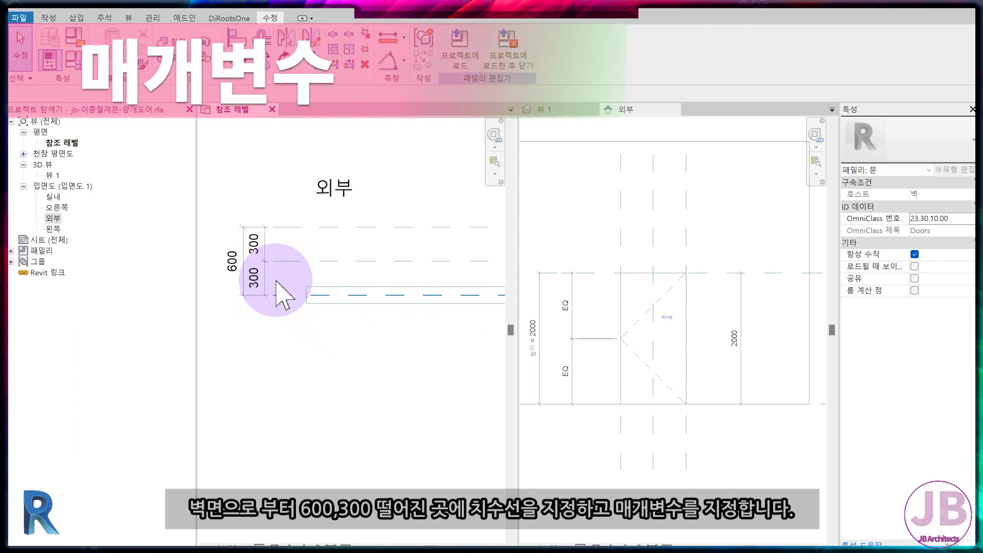
Label the overall 600 mm dimension in the 참조 레벨 plan with a new family type parameter named 고정거리
click(244, 241)
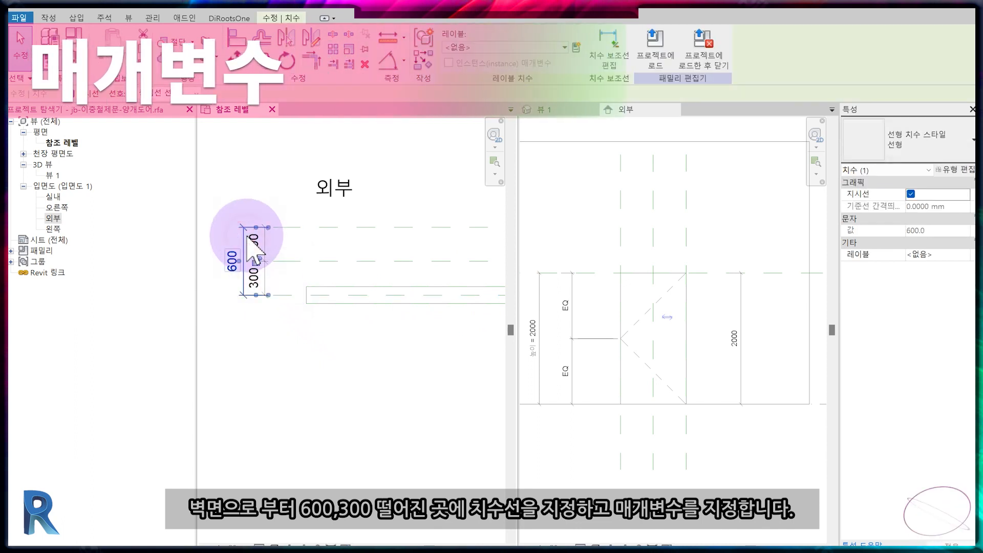
click(577, 47)
click(161, 294)
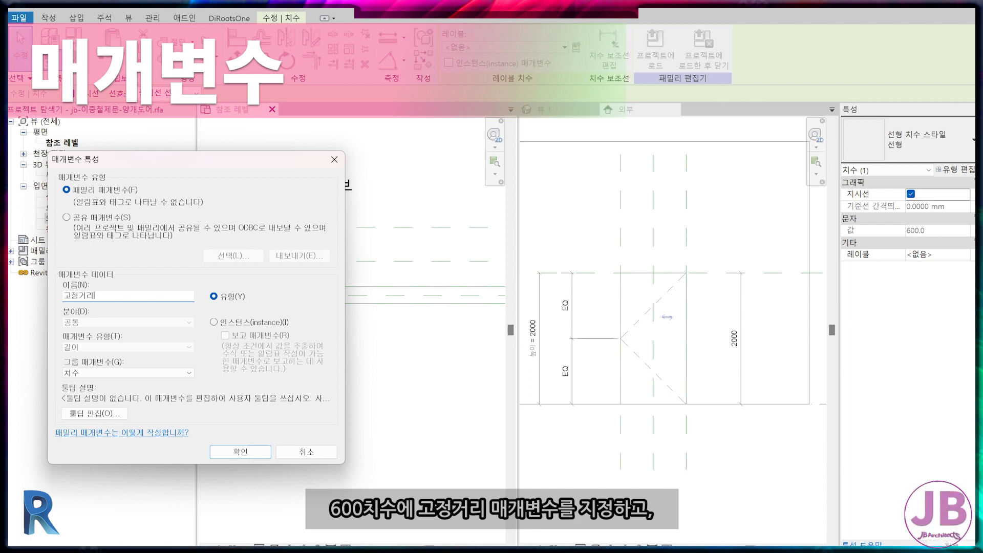
key(Return)
key(Escape)
Label the dimension between the middle and outer reference planes with a new type parameter named 거리
scroll(212, 280, up, 1)
click(269, 243)
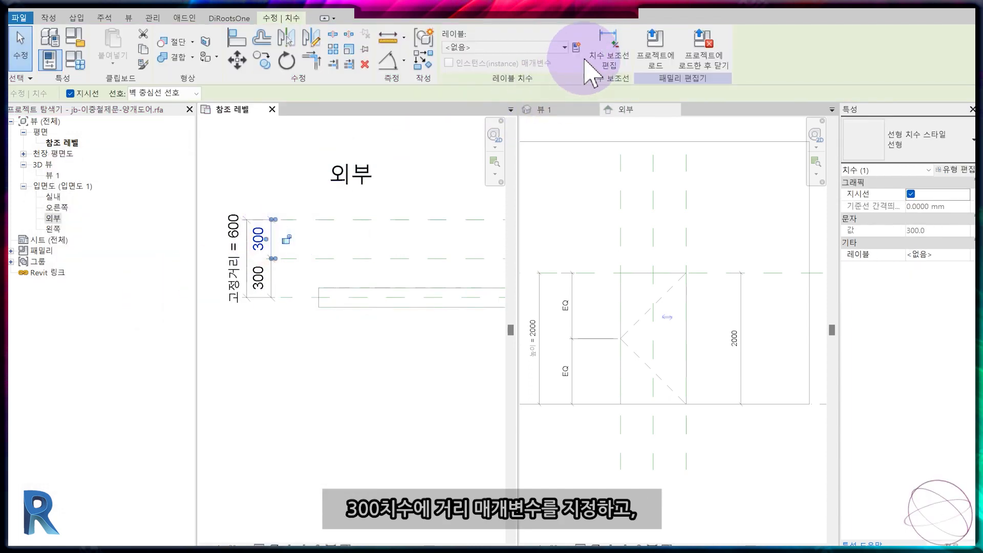
click(576, 48)
click(165, 300)
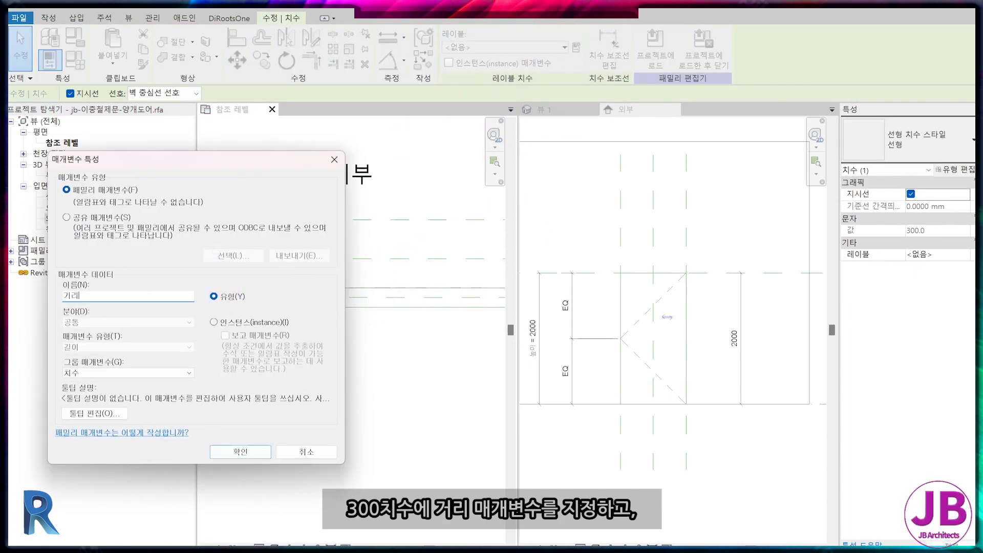
key(Return)
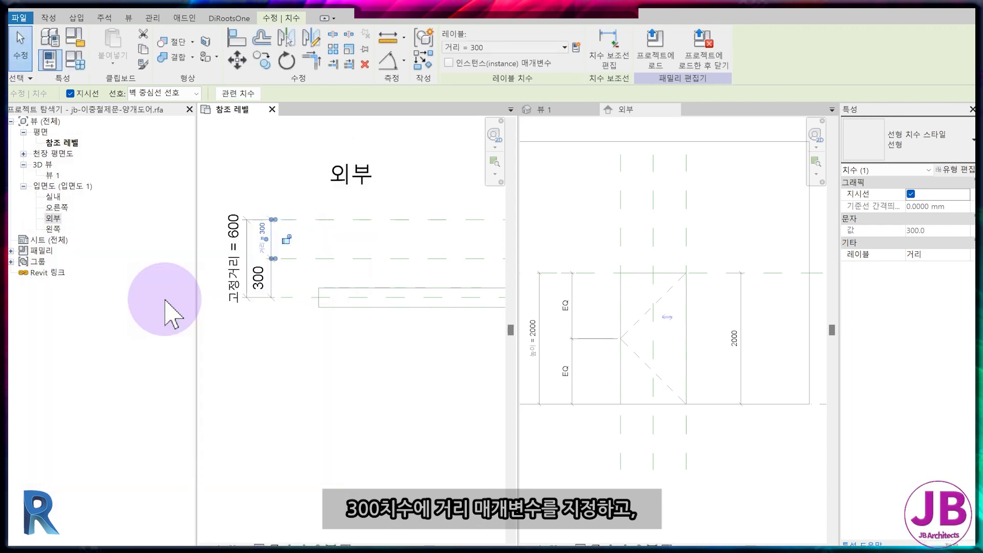
key(Escape)
Change the parameter group of 고정거리 to 기타 in the family types
click(74, 59)
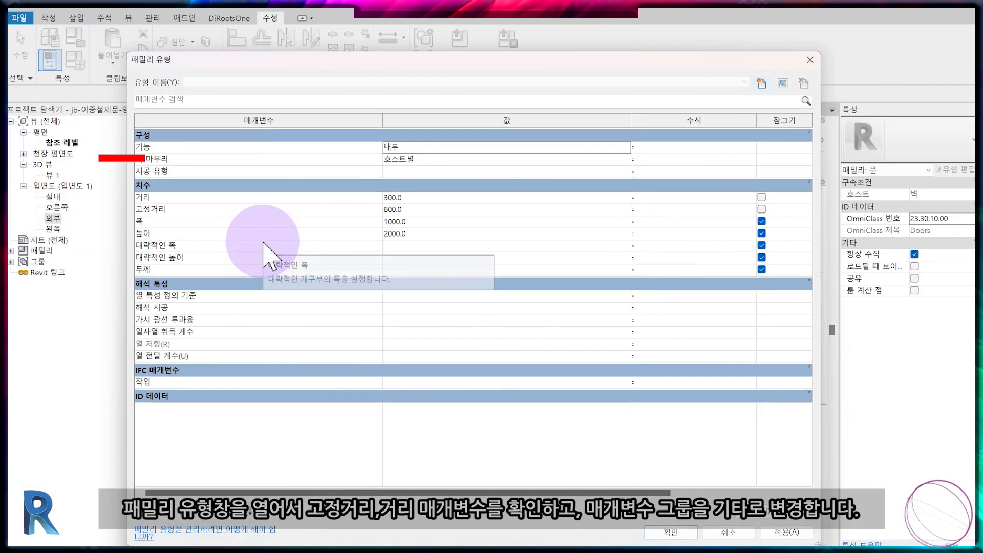
click(209, 208)
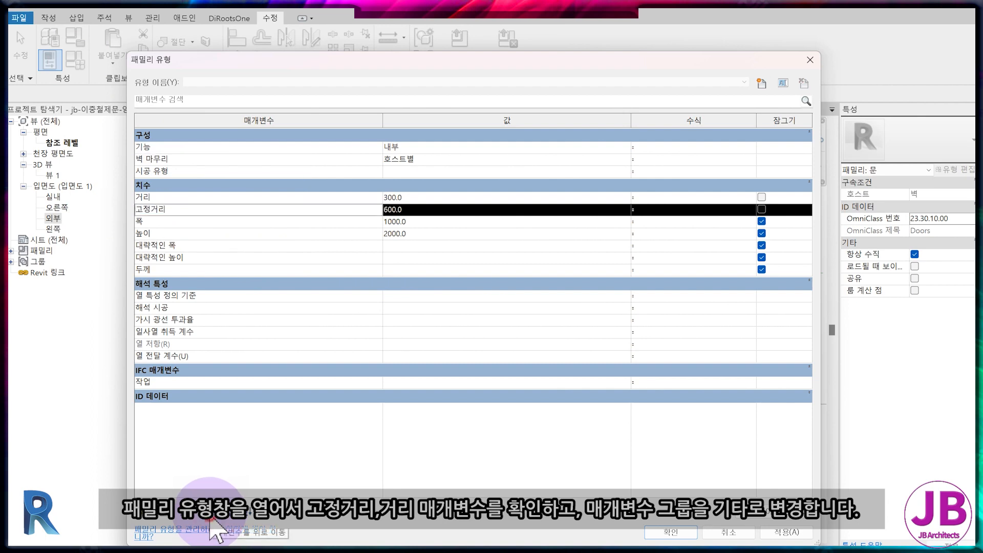
click(210, 511)
click(147, 510)
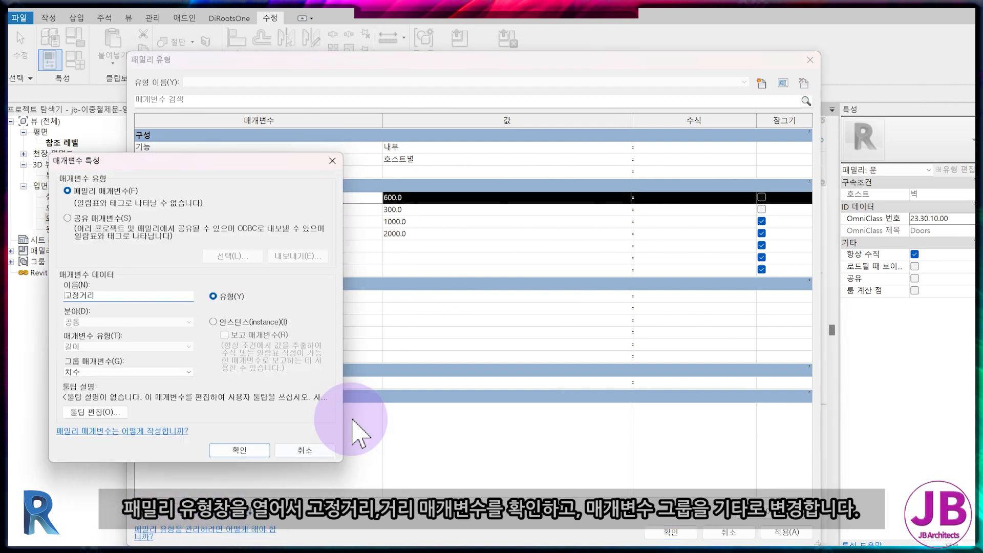
click(228, 449)
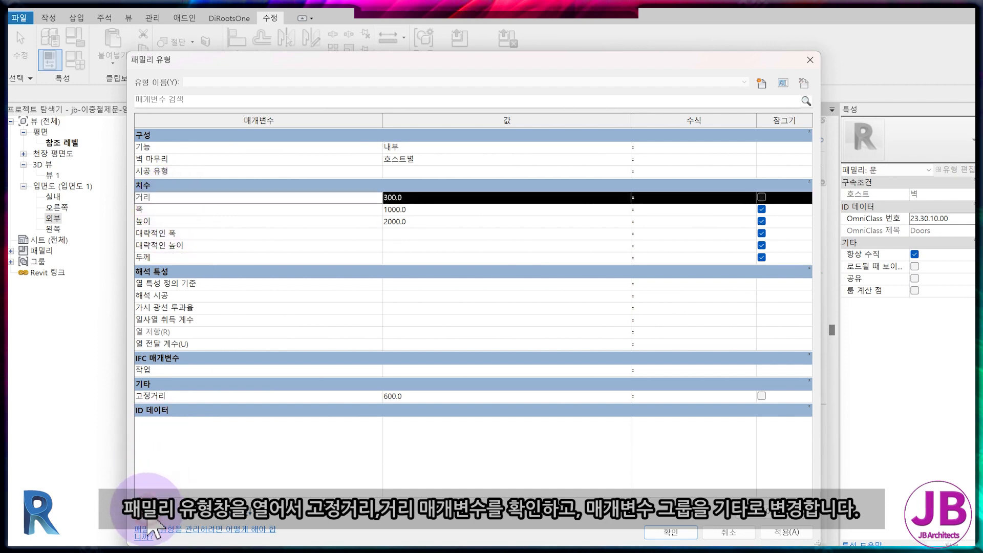
Change the parameter group of 거리 to 기타 and place it below 고정거리
click(147, 511)
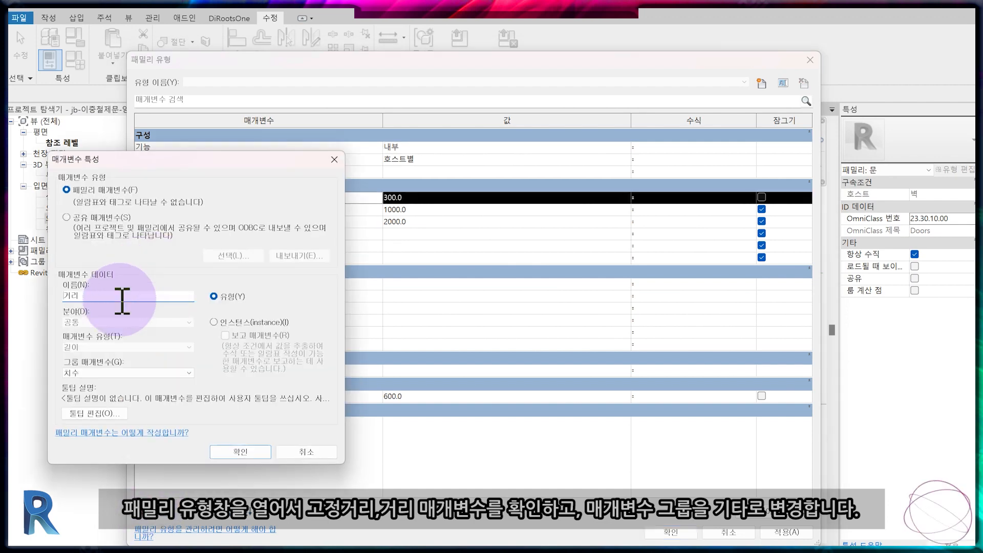
click(229, 451)
click(193, 385)
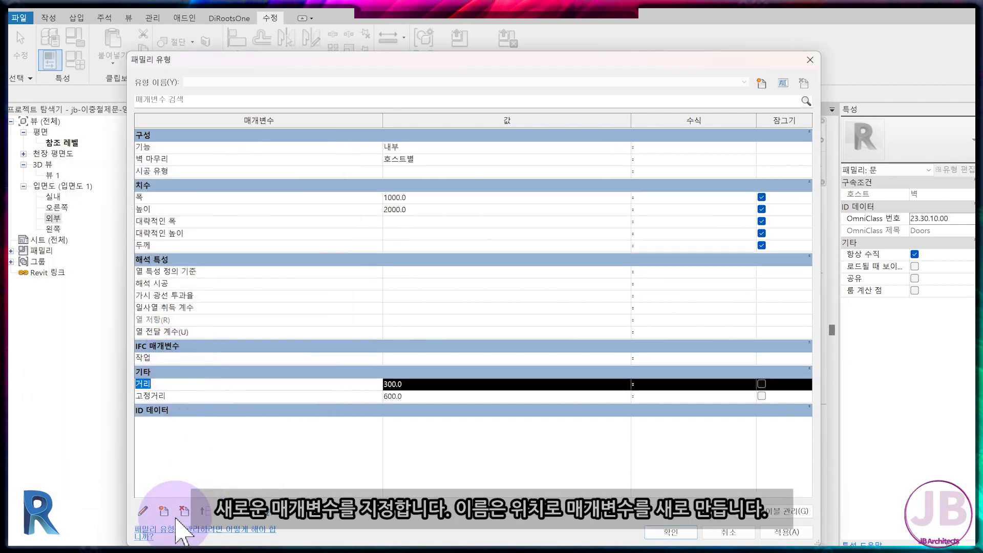
click(225, 512)
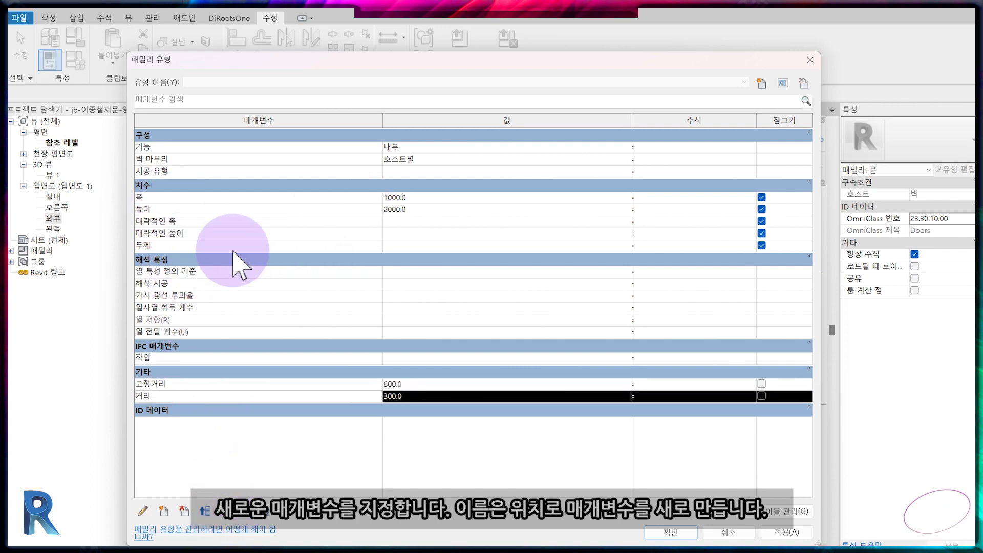
Create a new length type parameter named 위치 in the 치수 group
click(164, 510)
click(128, 296)
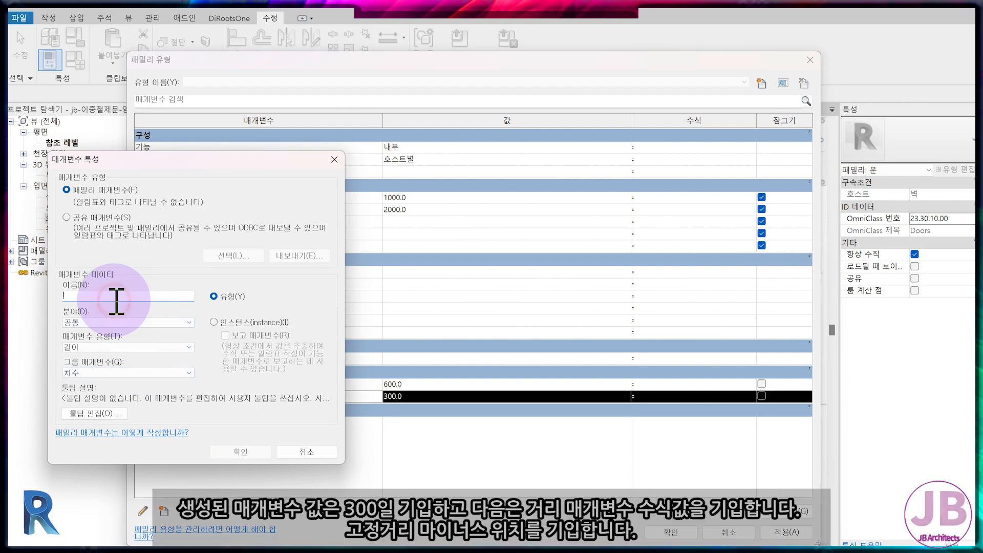
text(위치)
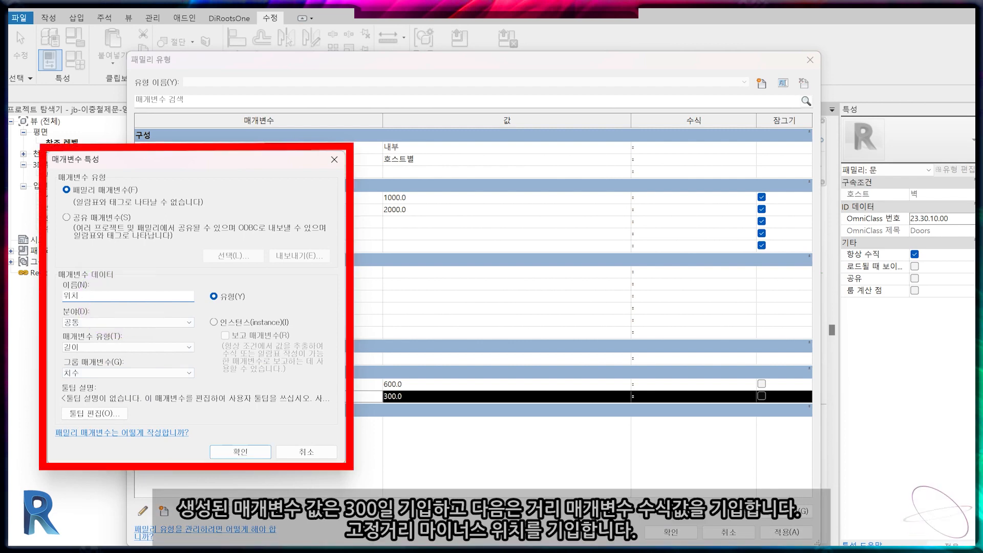
key(Return)
Set 위치 to 300 and give 거리 the formula 고정거리 - 위치, applying both to the family
double_click(443, 197)
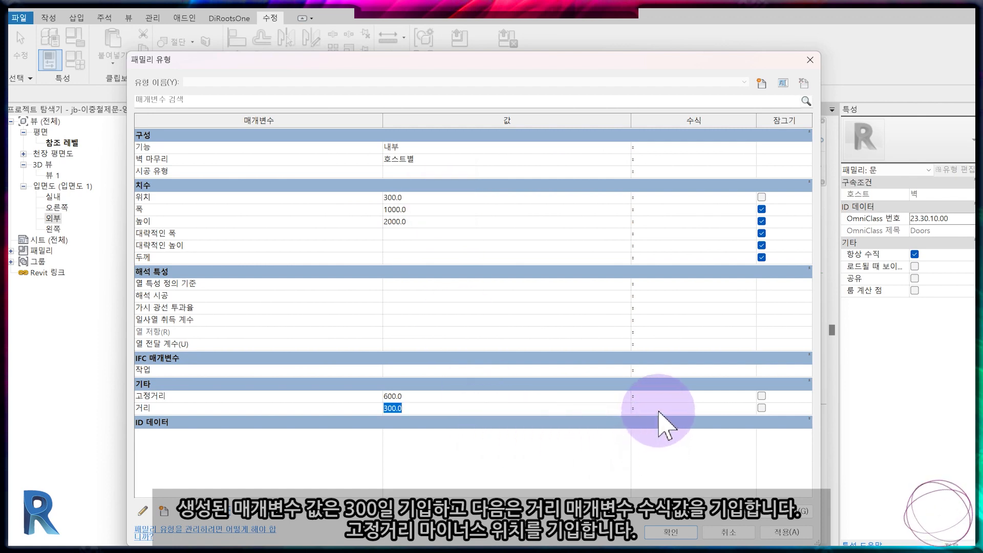
click(685, 535)
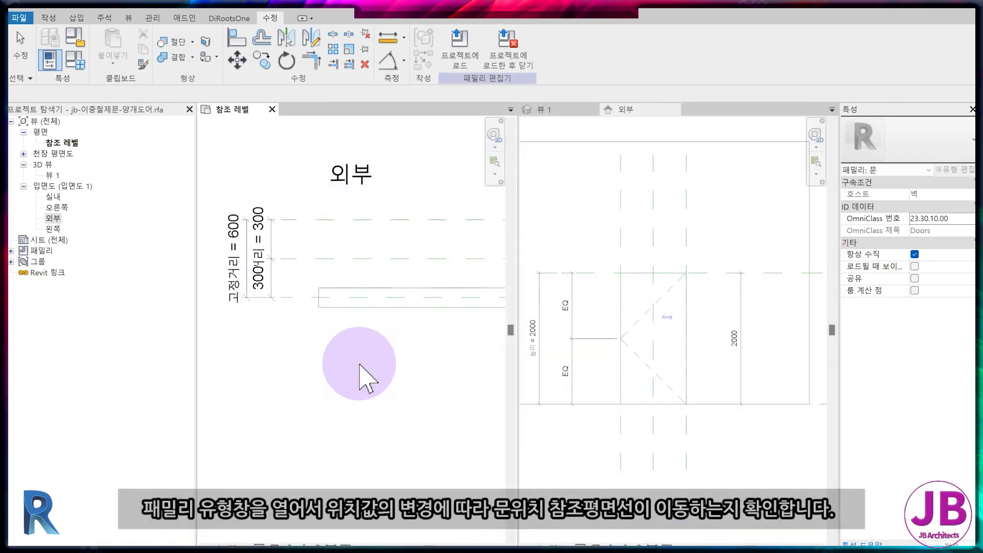
Test the middle reference plane's movement by setting 위치 to 200 in the family types, and restore the value to 300
scroll(360, 364, down, 2)
middle_drag(376, 368, 286, 356)
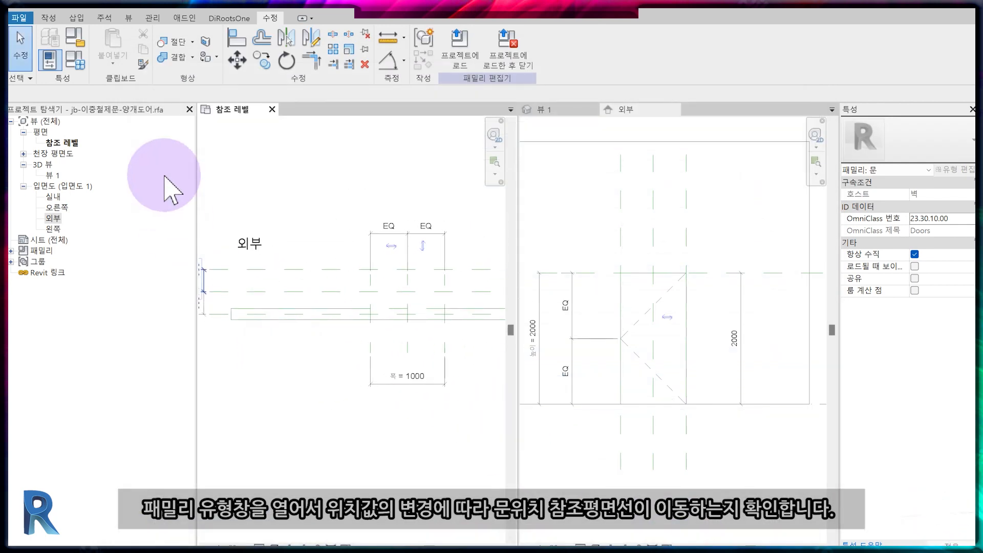
click(83, 63)
click(428, 198)
text(200)
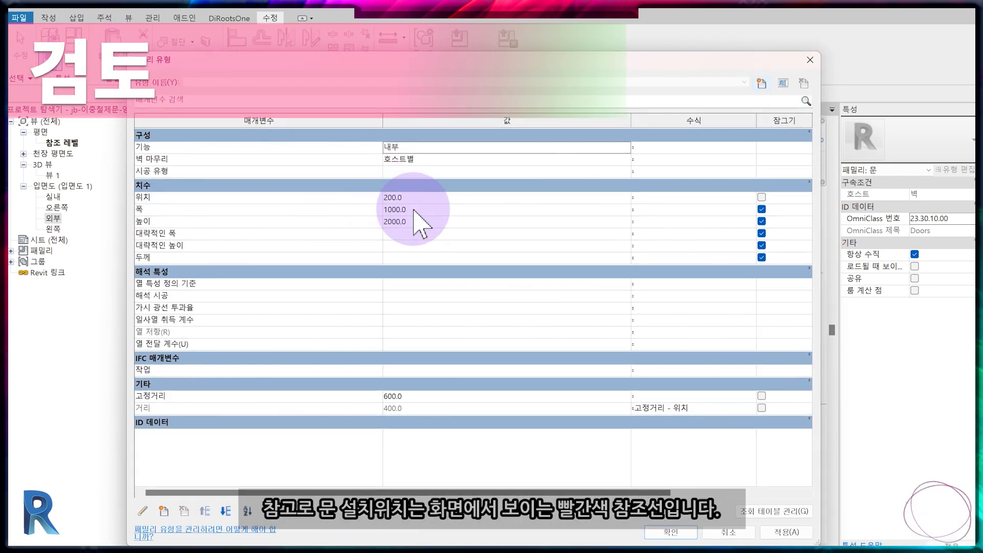
click(429, 197)
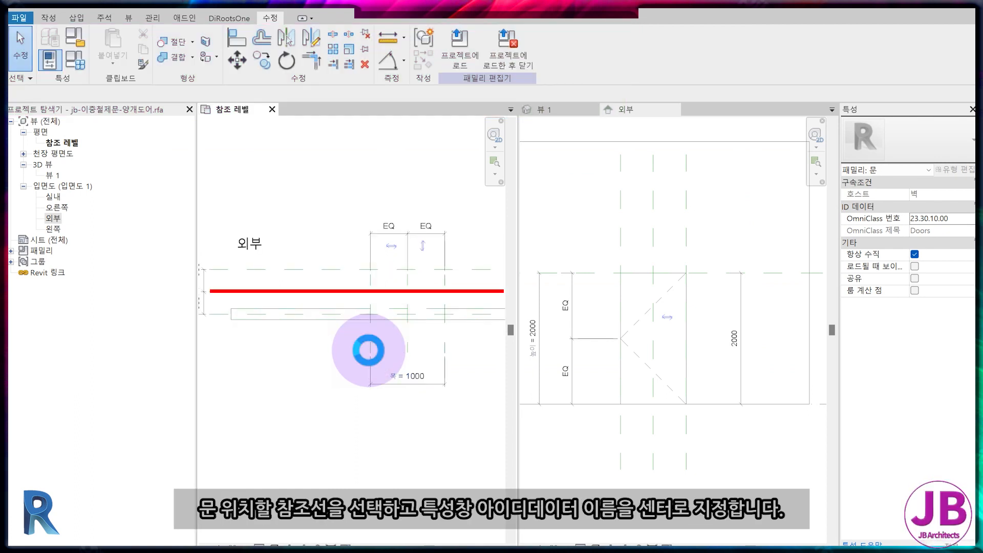
Name the middle horizontal reference plane, which marks the door position, CEN in its ID data
click(348, 291)
click(933, 242)
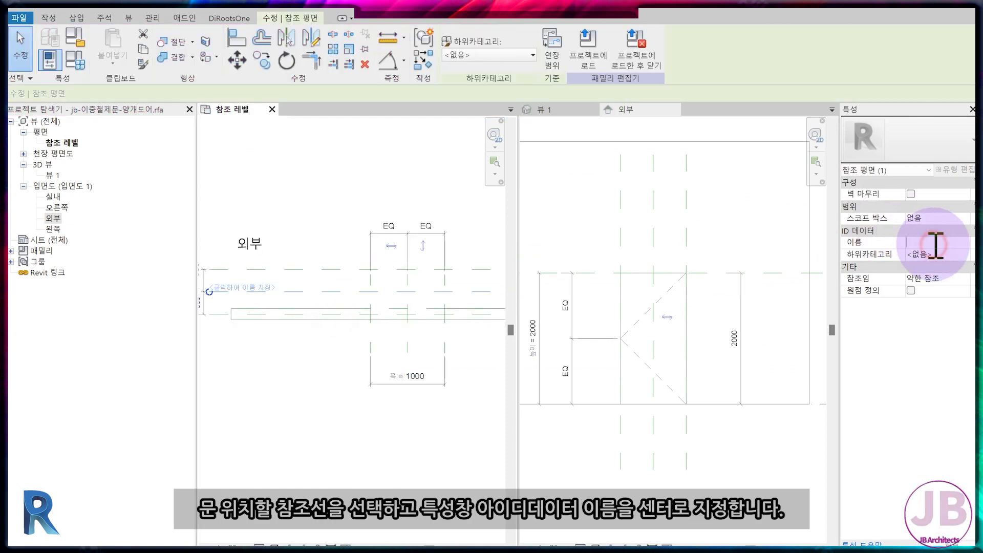
text(CEN)
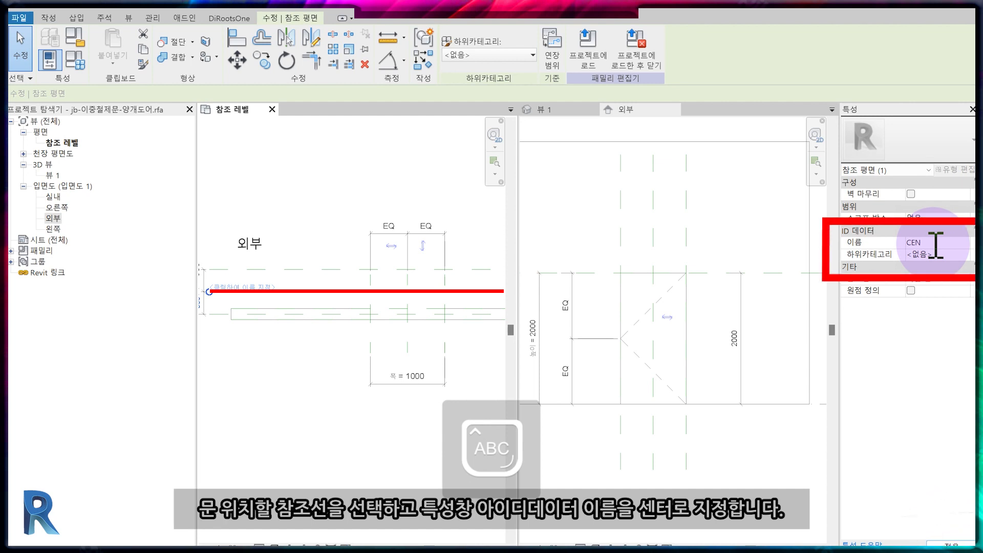
click(295, 352)
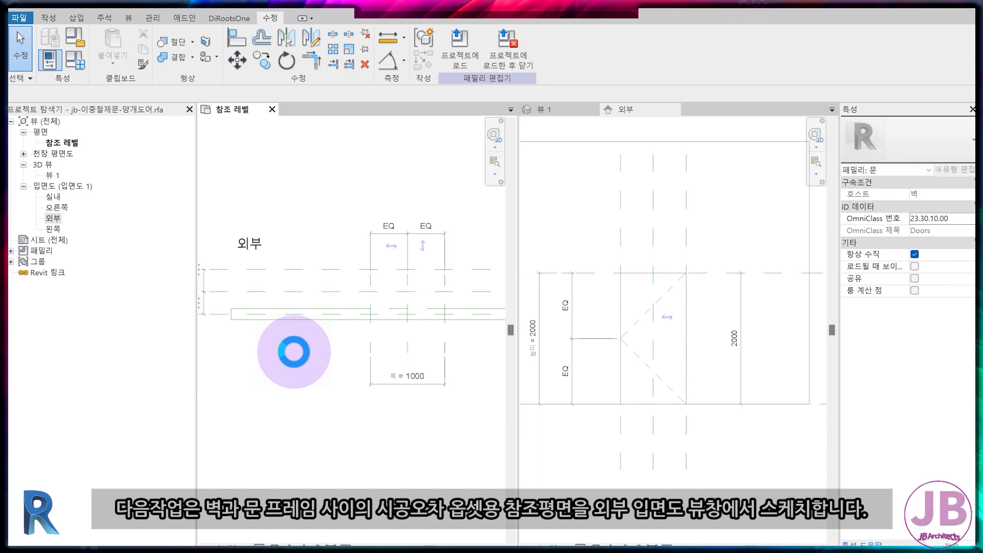
Draw a vertical reference plane in the 외부 elevation about 173 mm outside the door opening's right edge
click(49, 18)
click(607, 57)
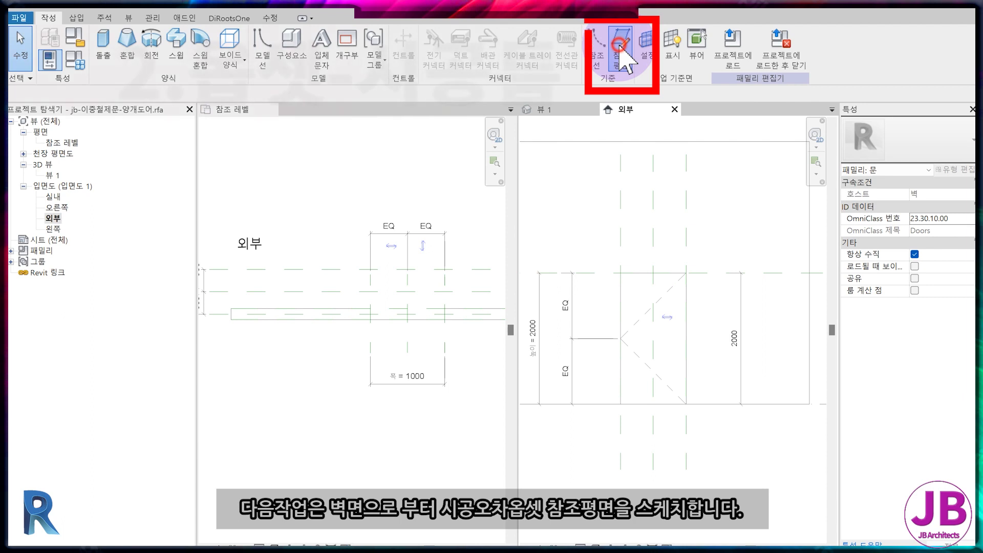
click(620, 45)
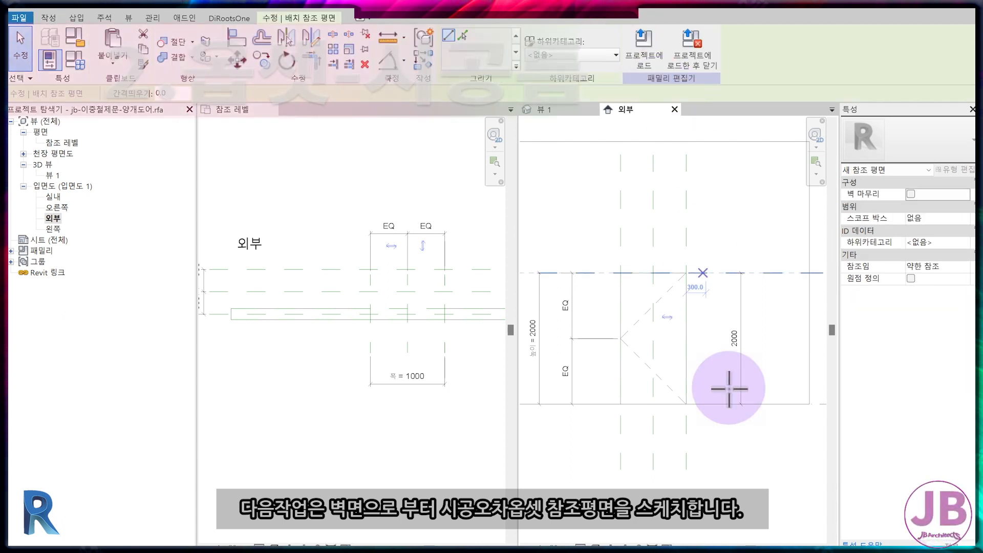
click(698, 447)
click(699, 188)
key(Escape)
key(Escape)
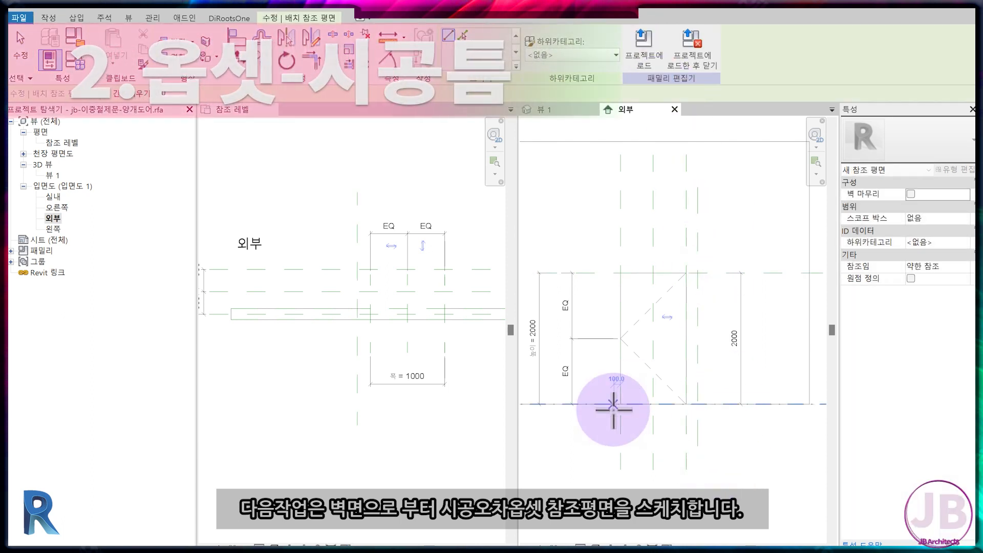
Mirror the new vertical reference plane to the opposite side of the door about the centre reference plane
click(698, 262)
key(m)
key(m)
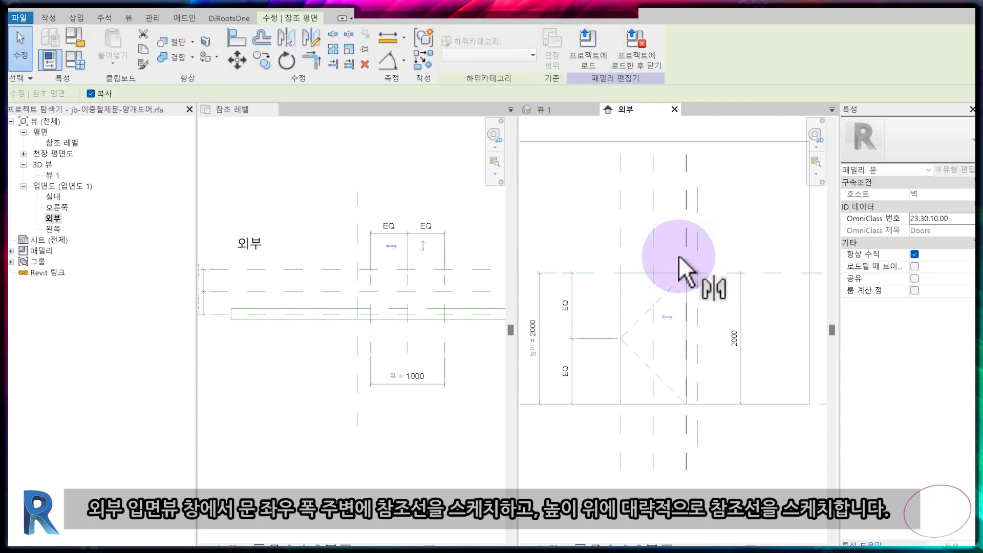
click(653, 250)
Draw a horizontal reference plane about 167 mm above the door head in the 외부 elevation
key(r)
key(p)
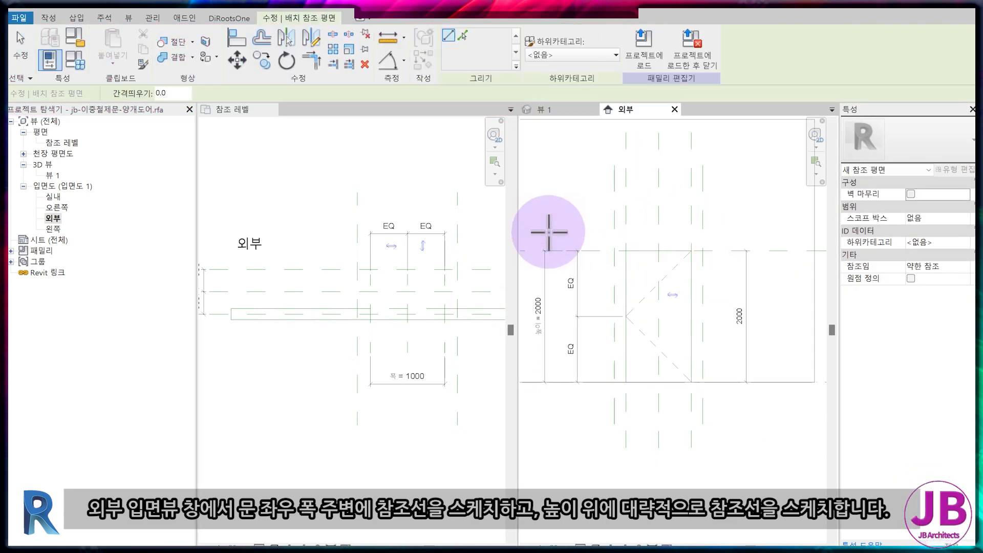
click(539, 239)
click(783, 239)
key(Escape)
key(Escape)
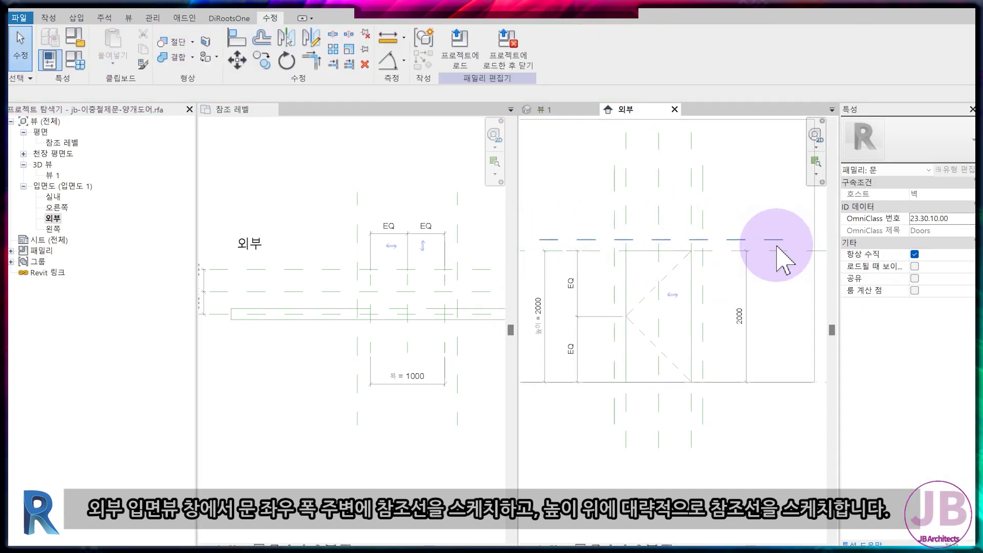
Dimension the gaps between the door opening's head and both sides and their neighbouring offset reference planes
key(d)
key(i)
scroll(774, 246, up, 3)
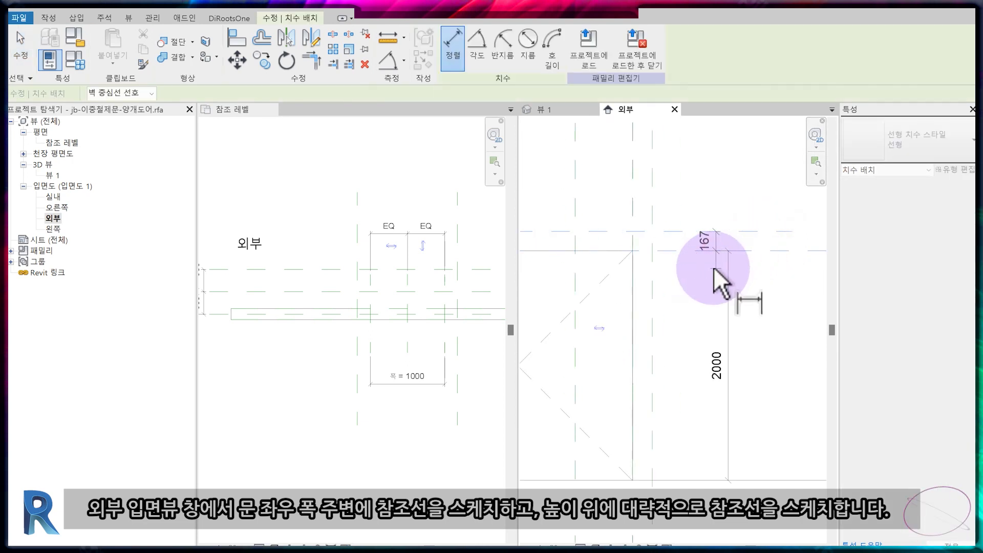
click(706, 255)
click(645, 202)
middle_drag(578, 244, 634, 269)
click(574, 222)
click(553, 215)
click(563, 207)
key(Escape)
key(Escape)
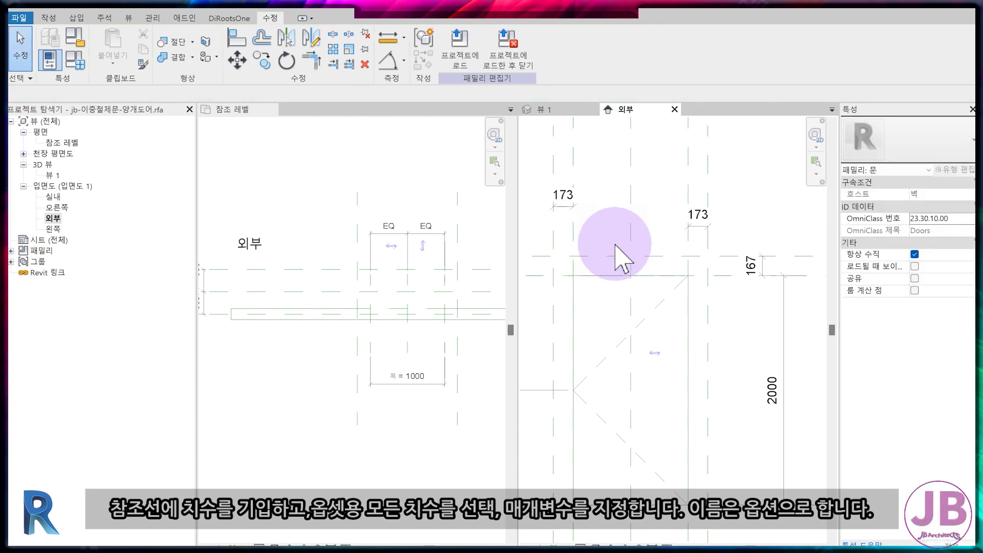
Label the three offset dimensions together with one new family type parameter named 옵셋
click(756, 266)
ctrl+click(703, 227)
ctrl+click(563, 195)
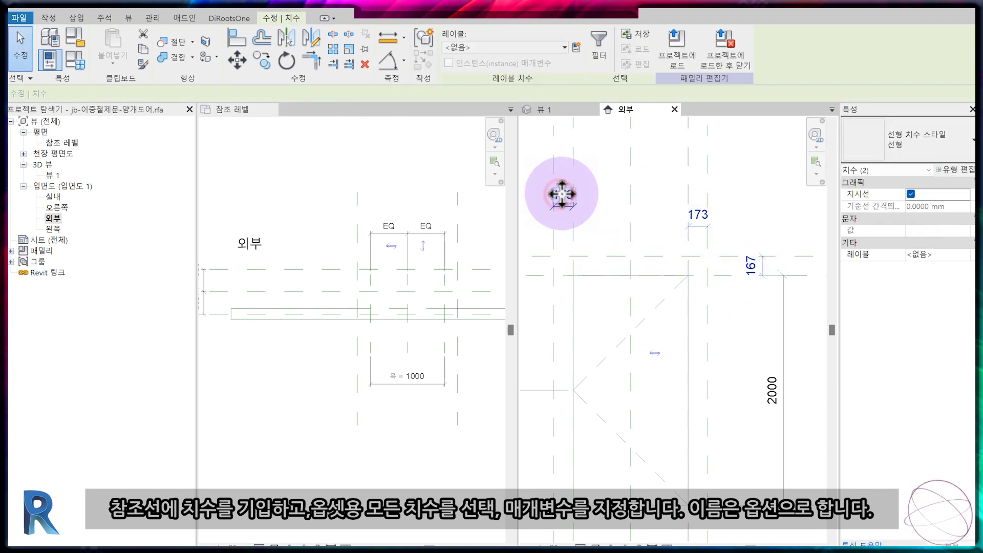
click(576, 47)
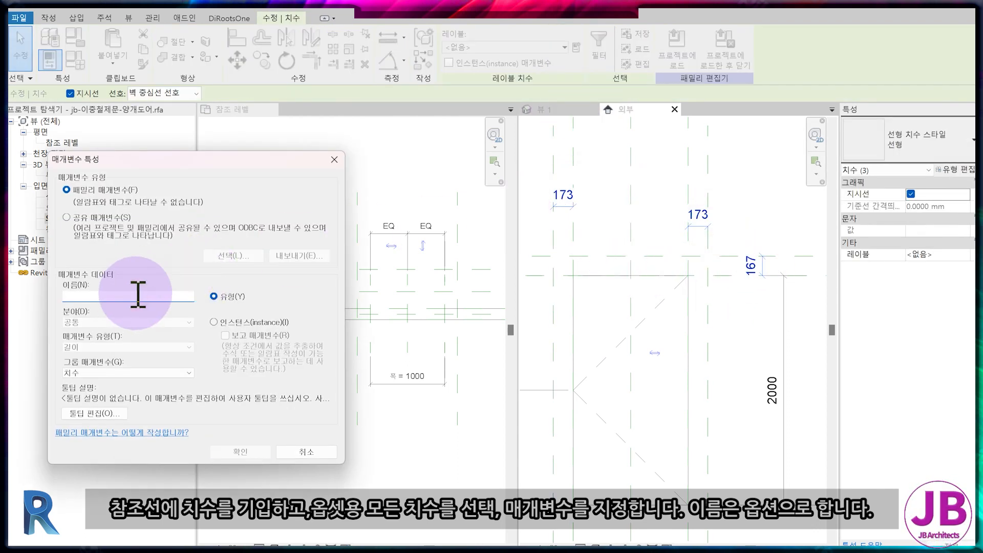
text(옵셋)
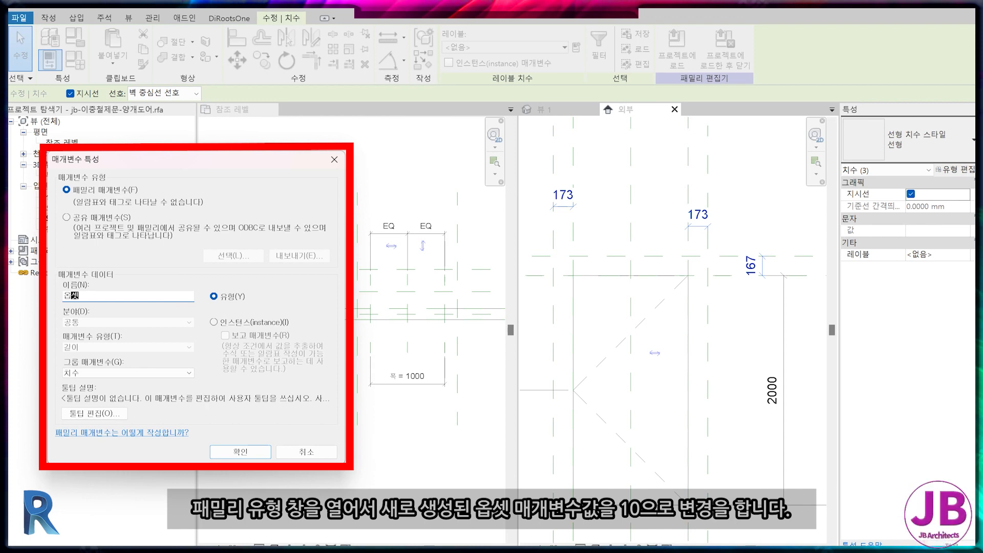
key(Return)
Set the 옵셋 parameter to 10 in the family types and apply the change
click(75, 66)
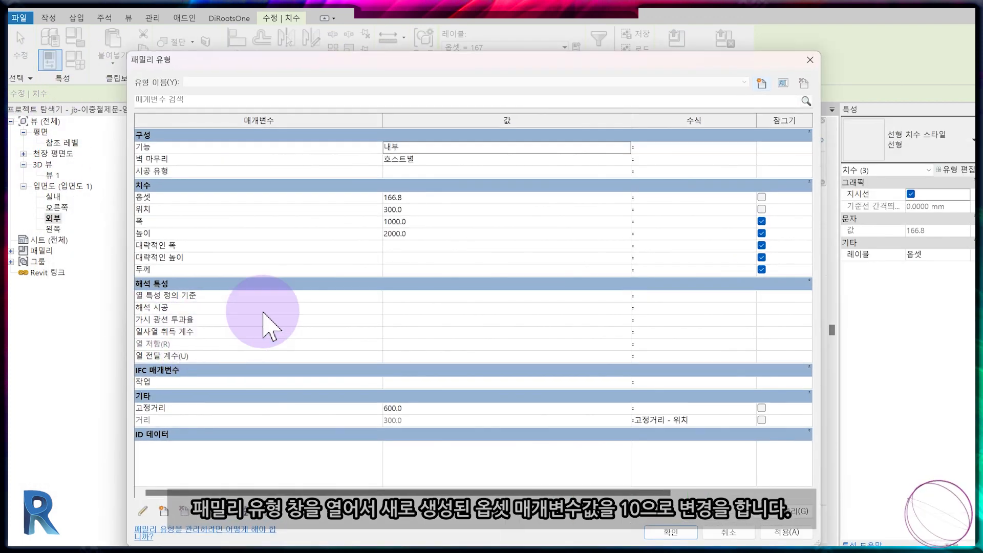
click(435, 199)
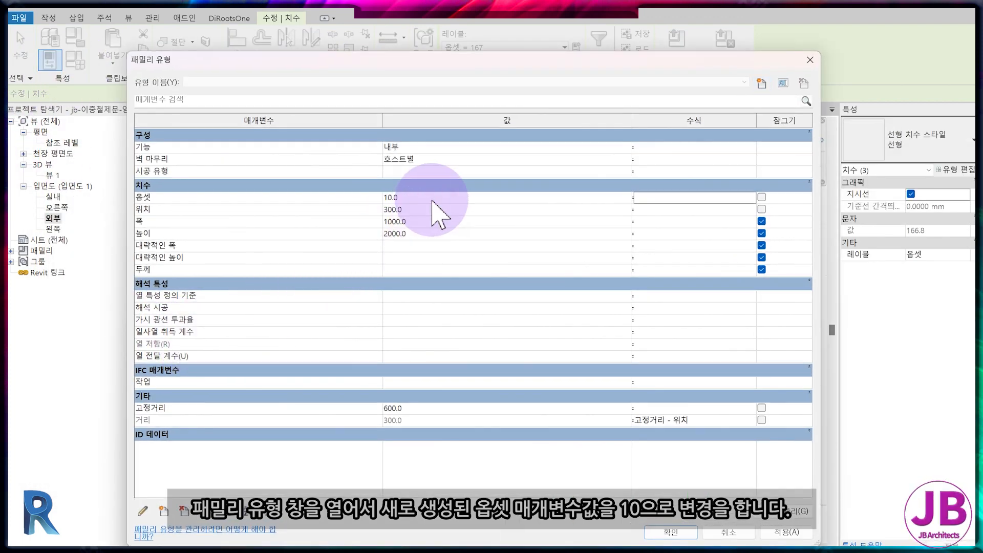
key(Return)
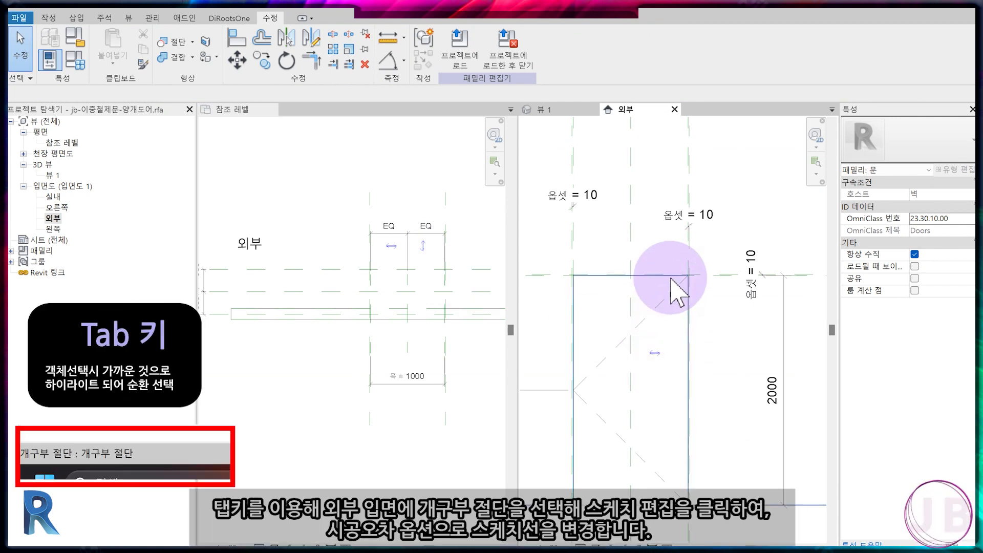
Edit the door opening cut's sketch in the 외부 elevation, aligning and locking its right edge to the offset reference plane
click(679, 292)
click(464, 51)
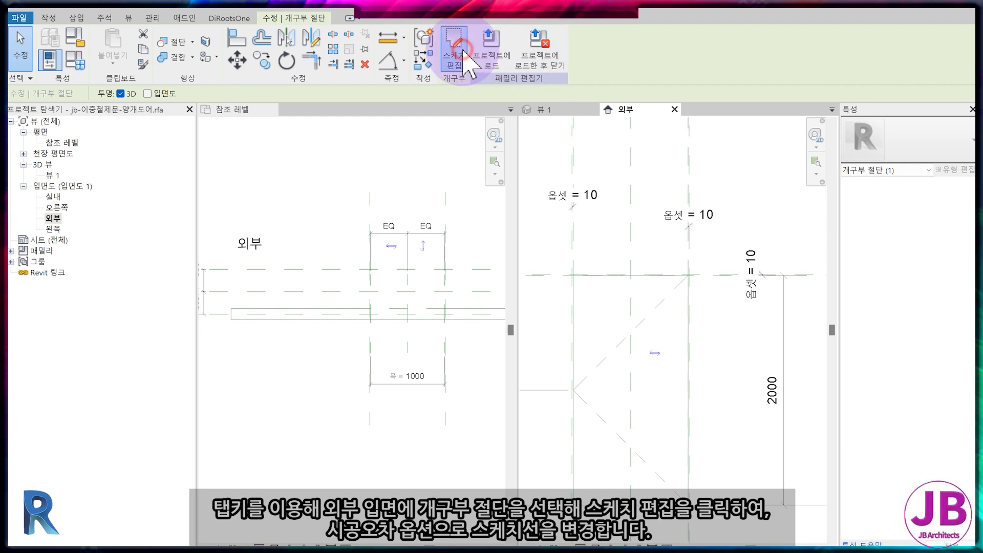
scroll(716, 315, up, 3)
key(a)
key(l)
click(653, 283)
click(647, 258)
click(737, 529)
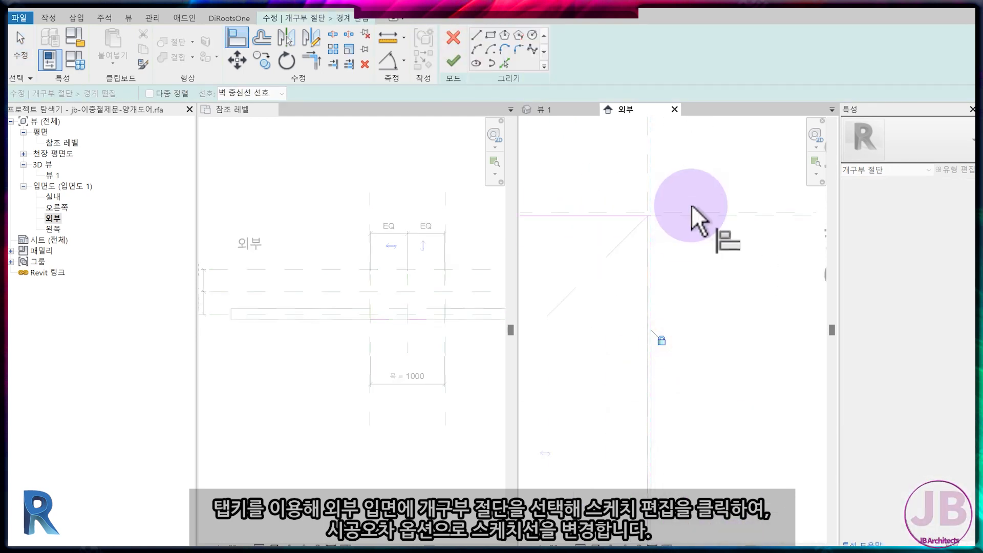
Align and lock the opening sketch's head line to the horizontal offset reference plane above it
click(692, 208)
click(617, 212)
click(736, 529)
click(682, 204)
Align and lock the opening sketch's left edge to its offset reference plane and finish the sketch
scroll(712, 246, down, 3)
scroll(573, 472, up, 4)
click(587, 431)
click(587, 406)
click(595, 340)
scroll(632, 358, down, 4)
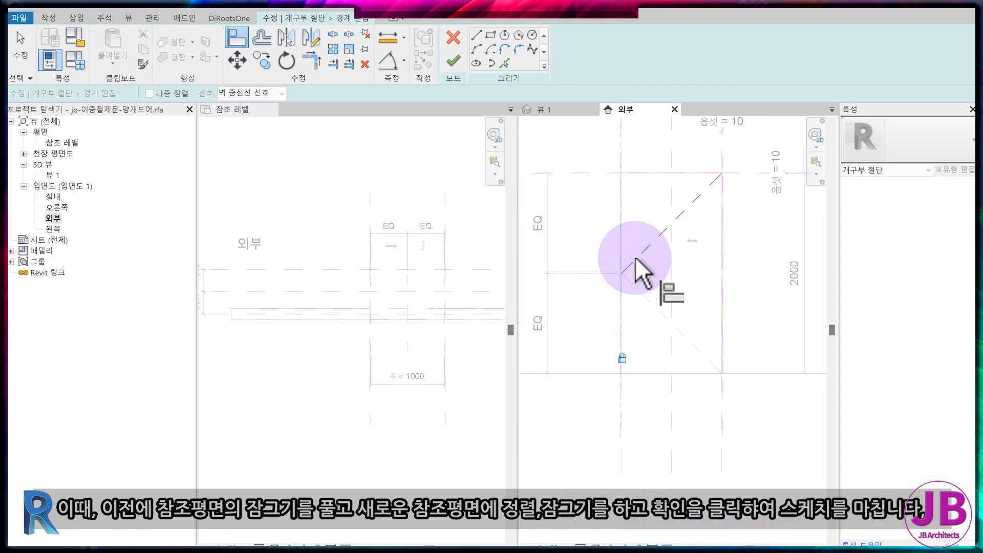
click(456, 64)
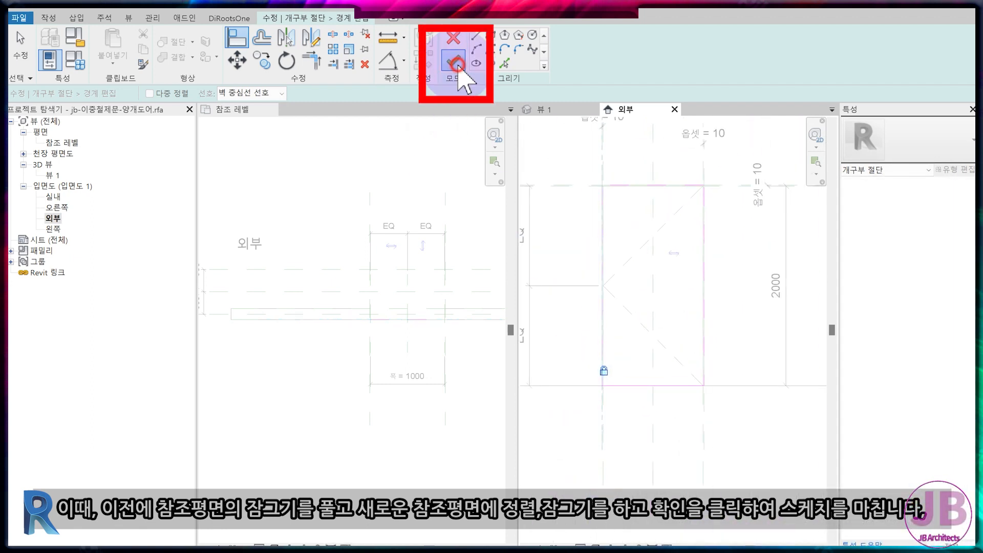
Set the door's 폭 parameter to 2000 in the family types
scroll(363, 373, down, 2)
scroll(362, 374, up, 1)
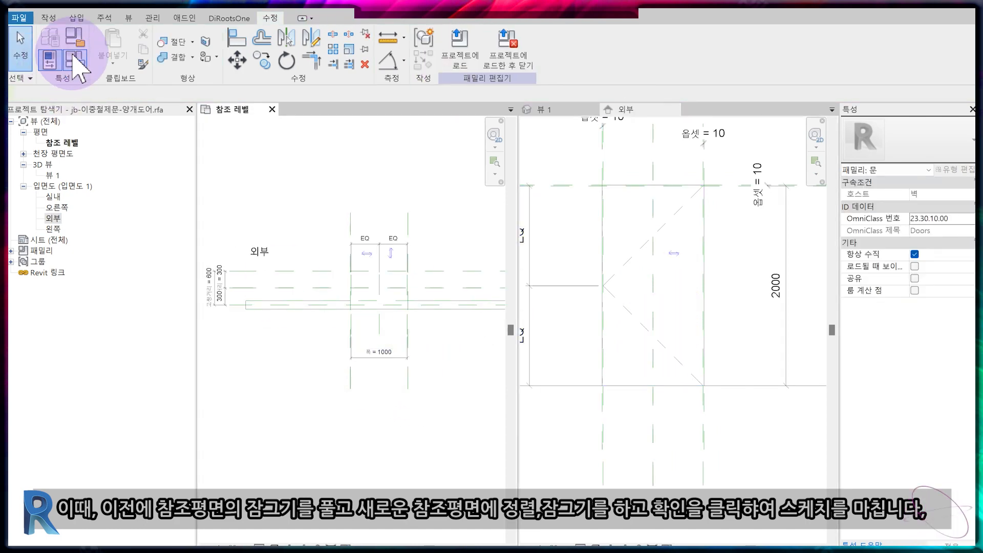
click(74, 59)
click(423, 222)
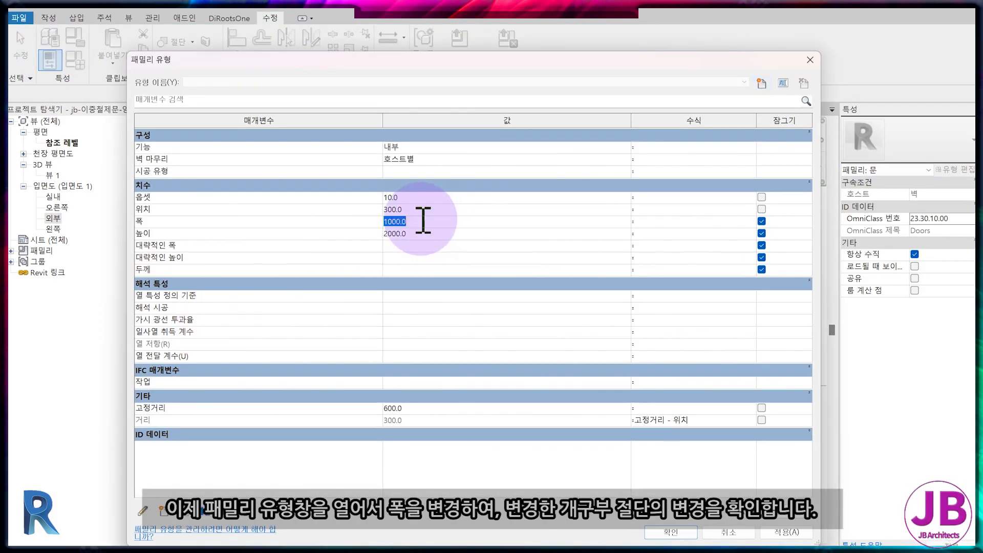
text(2000)
key(Return)
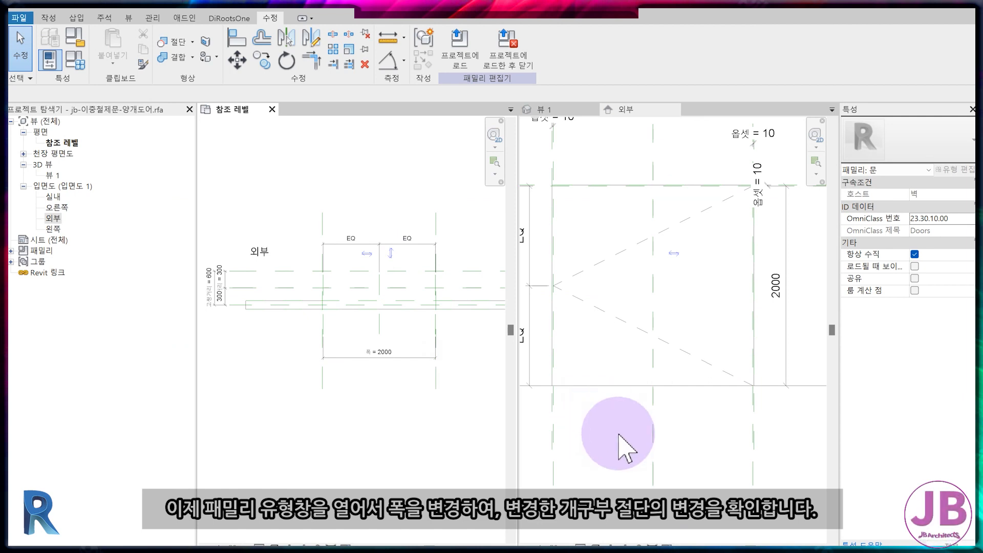
Examine the opening cut at the new width in the shaded 3D view, the 외부 elevation and the plan
click(595, 546)
click(606, 504)
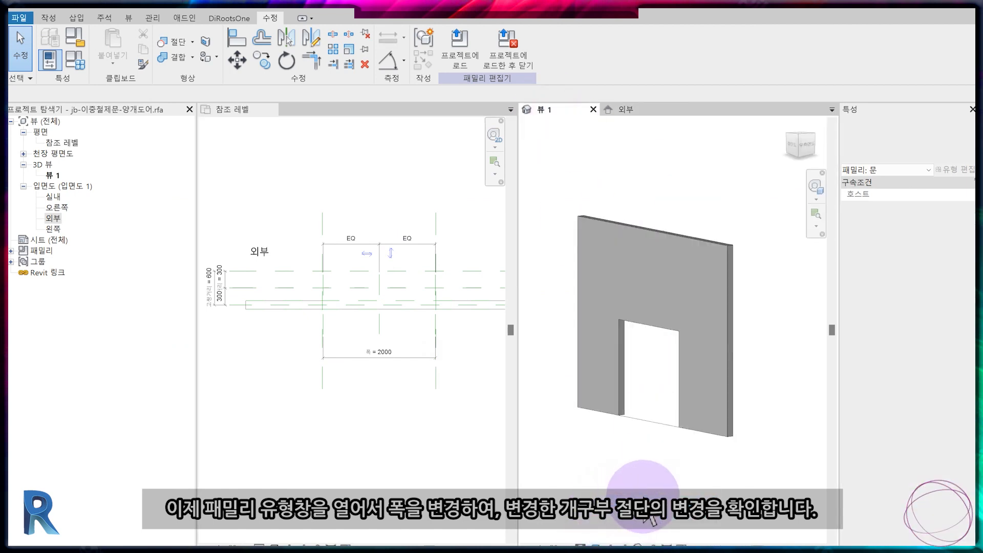
scroll(649, 434, up, 2)
click(647, 110)
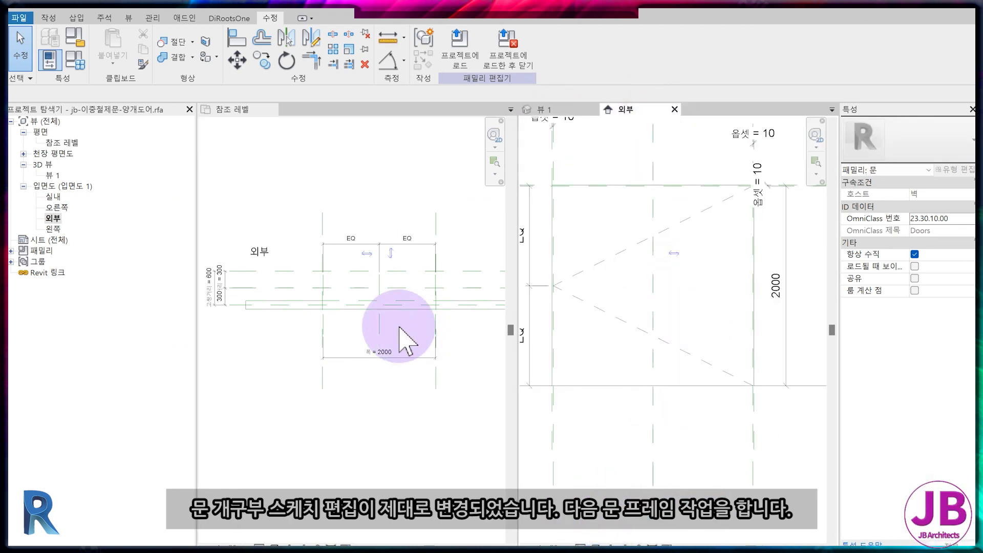
scroll(302, 307, up, 1)
scroll(259, 309, down, 1)
middle_drag(339, 363, 320, 362)
Start a sweep for the door frame and set its work plane to the reference plane CEN
click(555, 110)
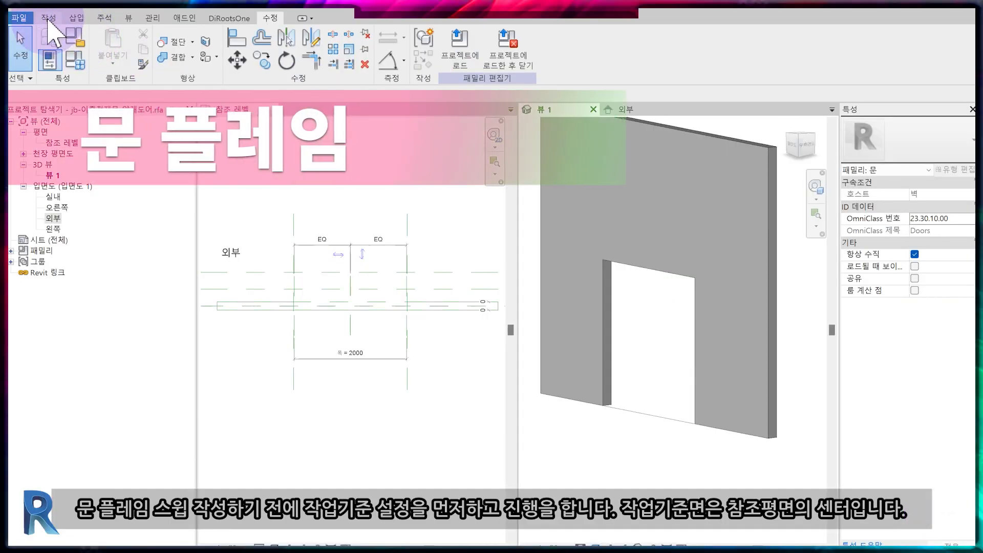
click(177, 46)
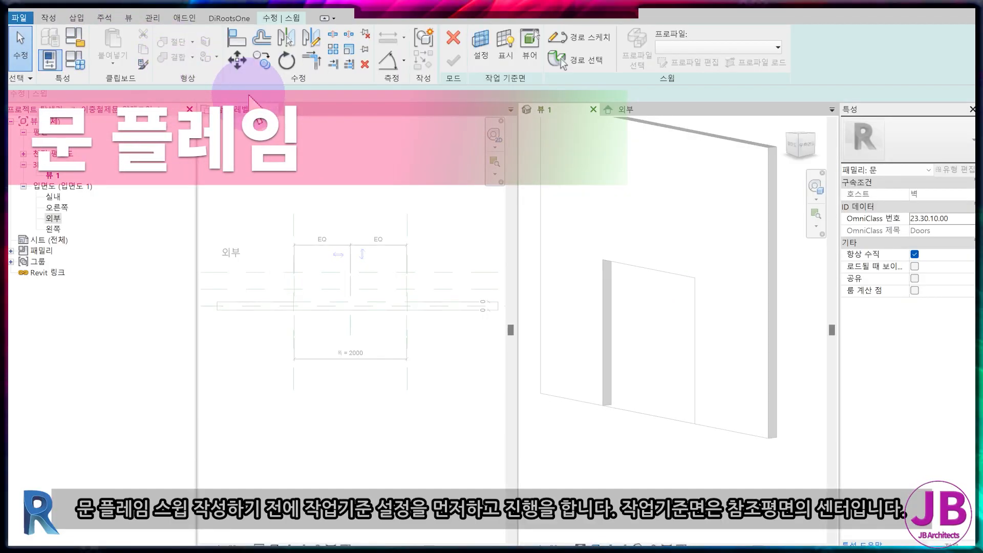
click(481, 65)
click(474, 286)
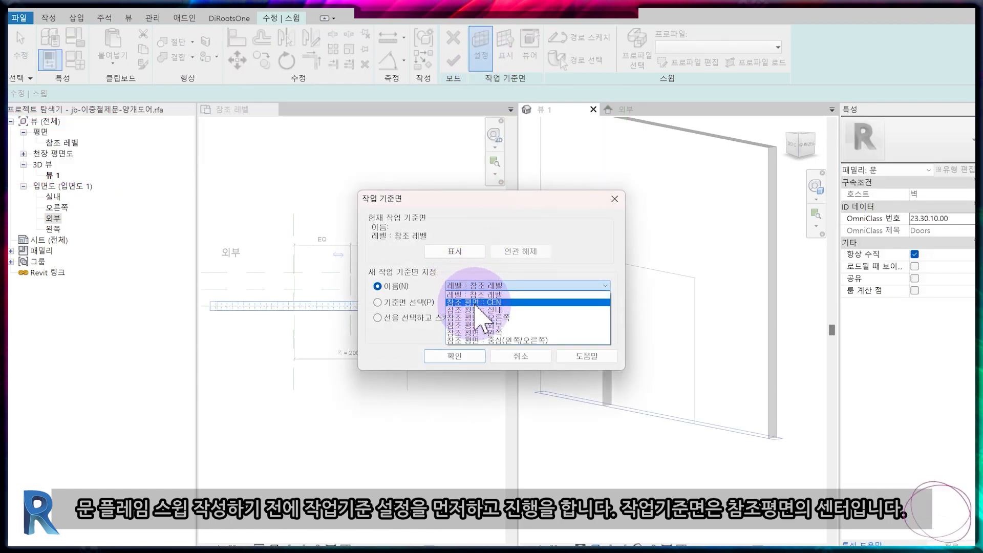
click(484, 314)
click(465, 357)
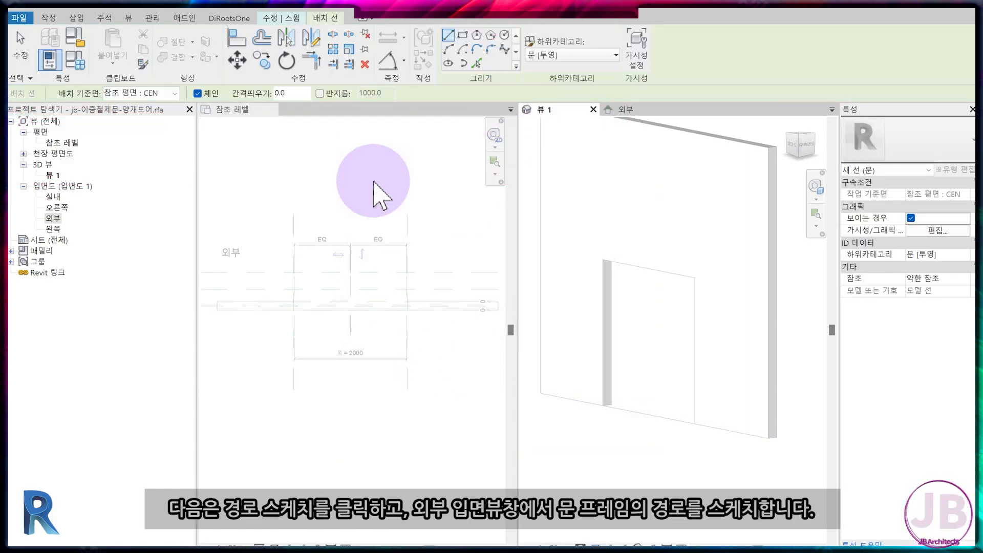
Begin the sweep path in the 외부 elevation with a vertical line up the left jamb to the door head
scroll(292, 297, up, 5)
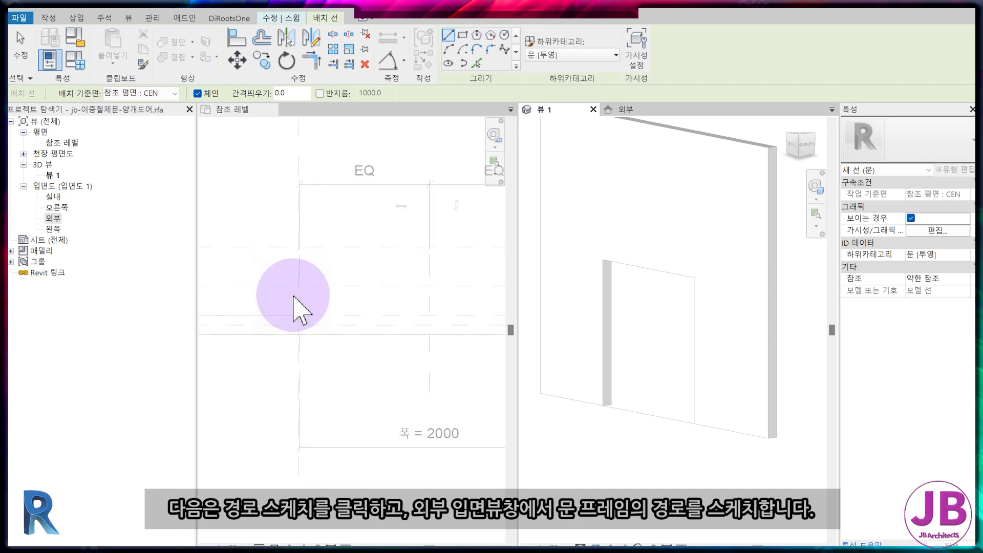
click(282, 18)
click(580, 41)
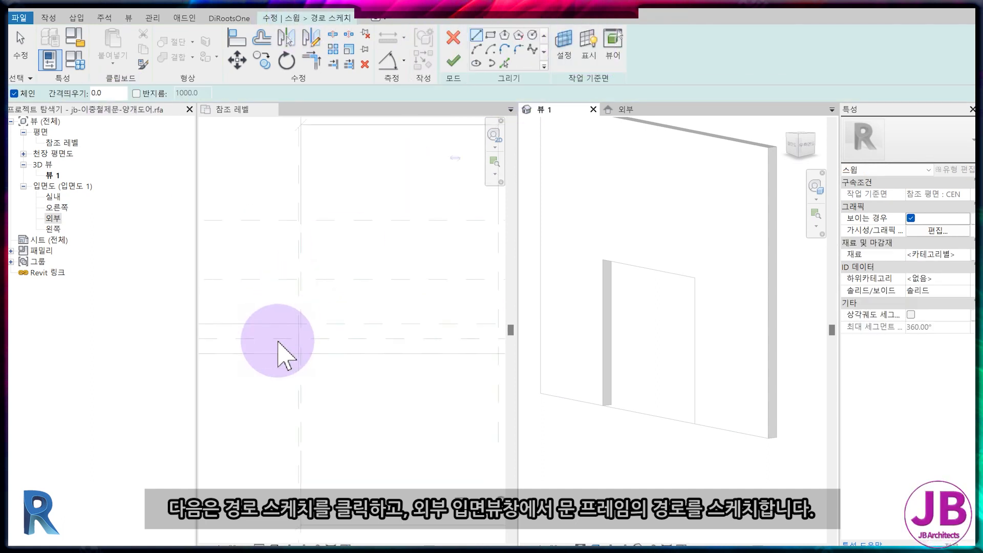
click(626, 110)
scroll(647, 277, up, 5)
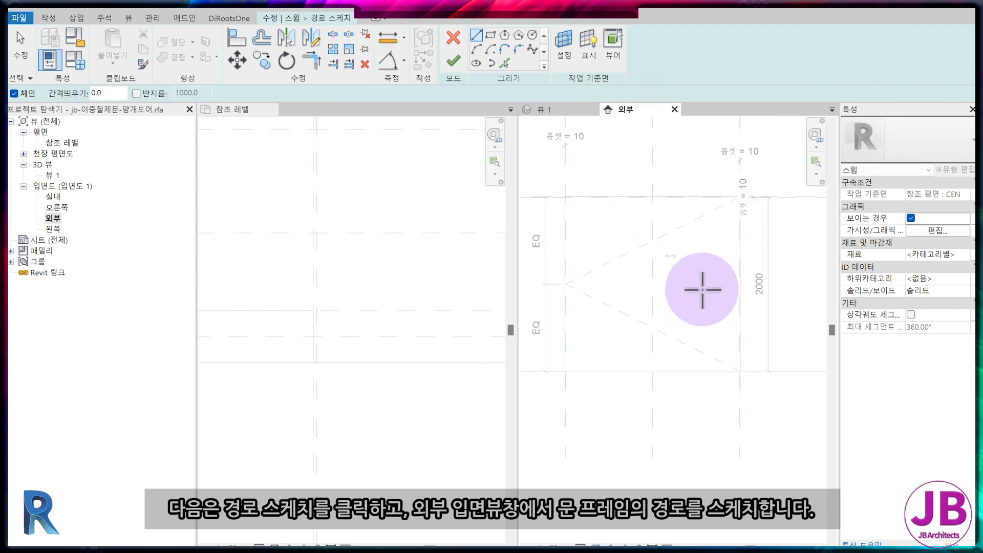
click(629, 392)
scroll(643, 461, down, 3)
scroll(600, 205, up, 2)
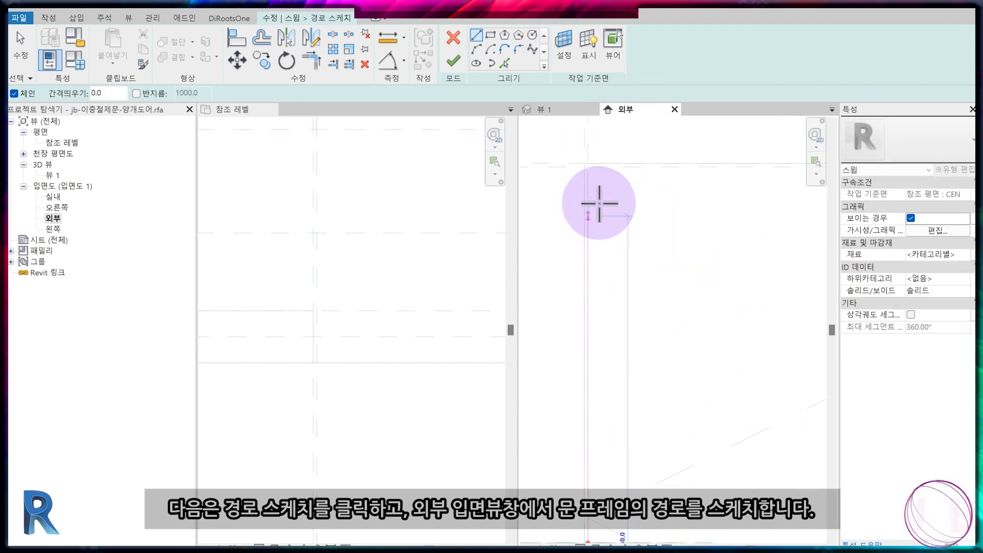
click(579, 143)
Continue the sweep path across the door head and down the right jamb to the floor line
middle_drag(720, 196, 450, 202)
scroll(738, 175, up, 2)
click(731, 171)
scroll(728, 266, down, 2)
middle_drag(727, 279, 712, 133)
scroll(698, 393, up, 3)
click(709, 414)
scroll(712, 405, down, 5)
key(Escape)
key(Escape)
scroll(722, 445, up, 3)
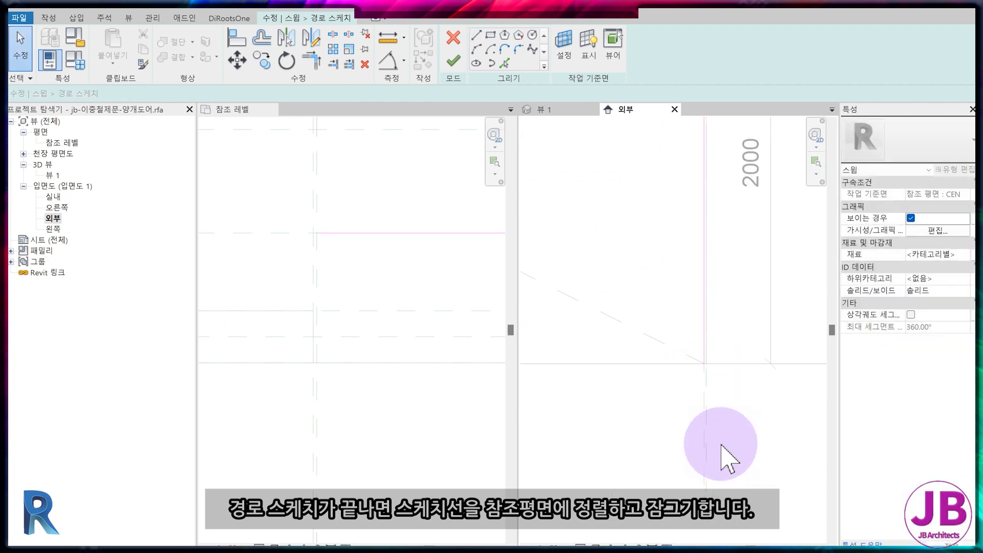
Align and lock the sweep path lines to the door's width and height reference planes, and finish the path
key(a)
key(l)
middle_drag(693, 449, 676, 459)
scroll(675, 459, down, 2)
middle_drag(675, 202, 686, 305)
scroll(732, 256, up, 3)
click(805, 236)
click(611, 237)
click(663, 247)
scroll(671, 277, down, 5)
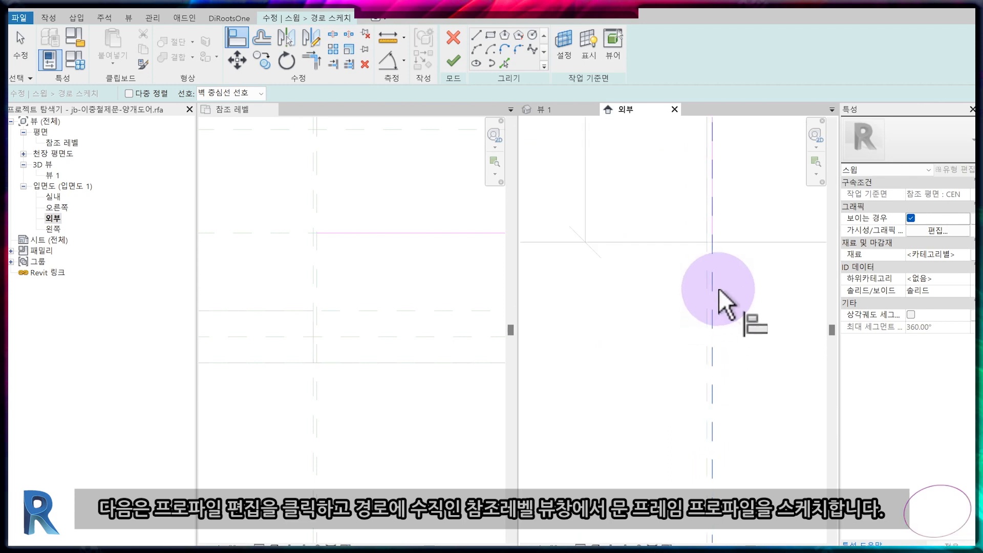
scroll(739, 337, down, 3)
click(453, 66)
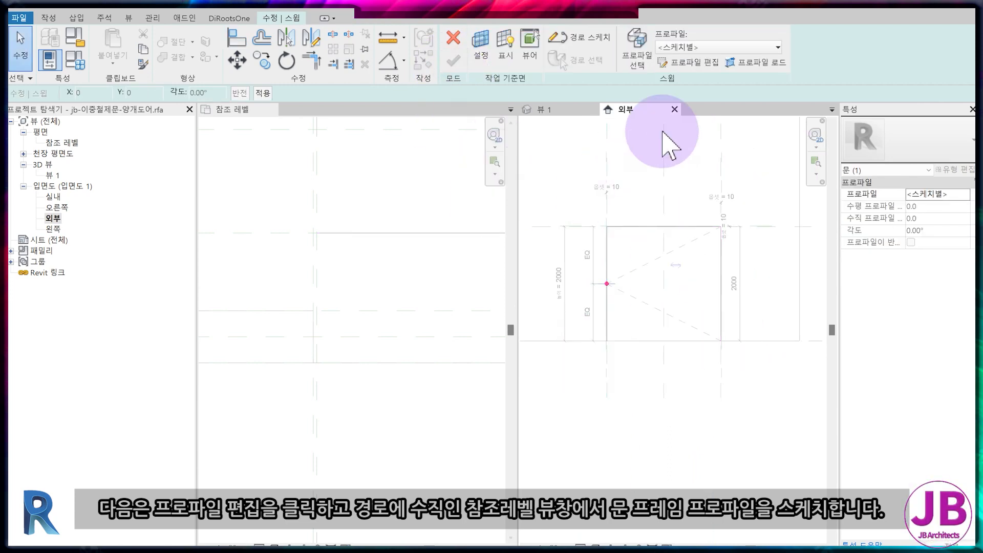
Sketch the frame profile at the left jamb in the plan view, 200 mm deep and 30 mm wide with a 15 by 55 mm stop
click(695, 62)
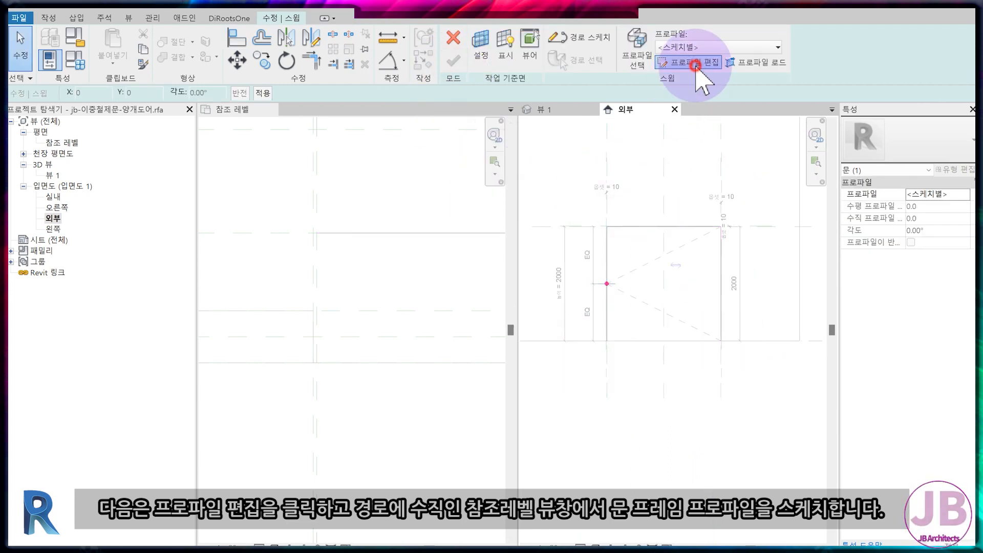
click(494, 403)
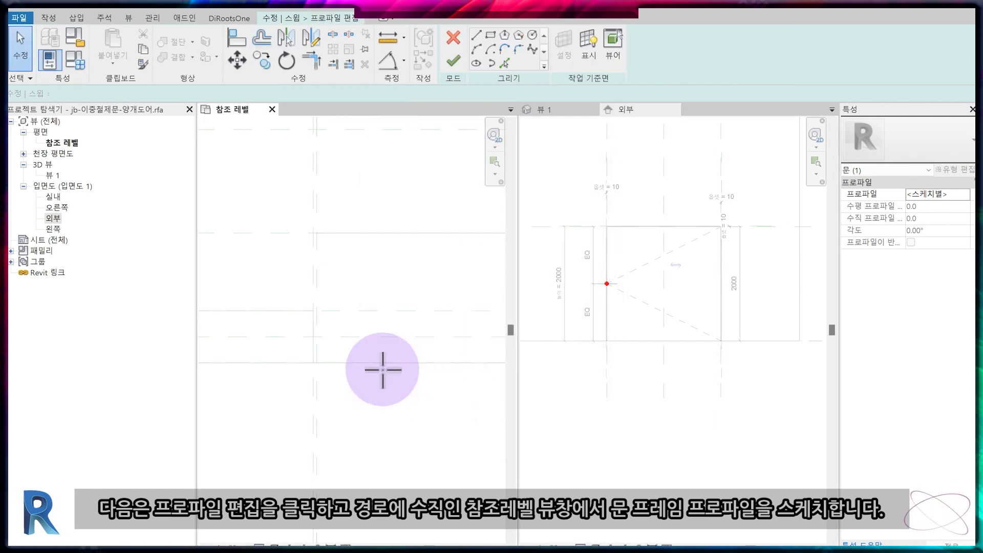
middle_drag(303, 235, 441, 256)
scroll(441, 257, up, 5)
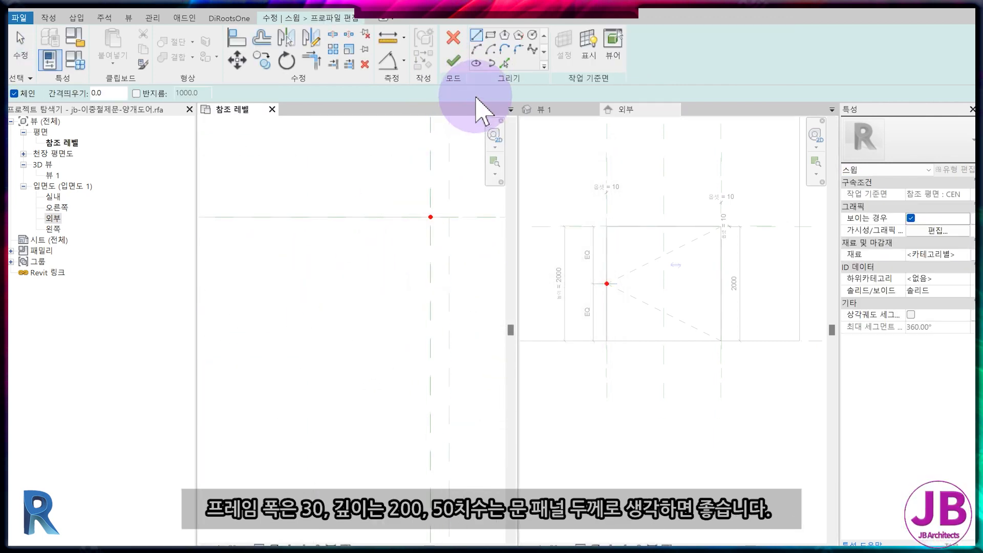
click(430, 254)
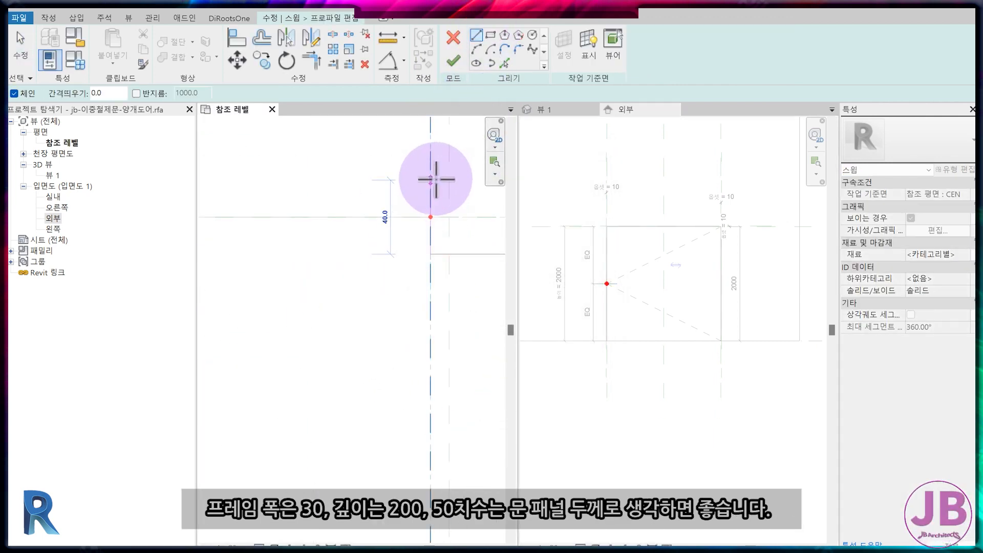
middle_drag(438, 166, 453, 268)
scroll(442, 353, down, 3)
click(444, 170)
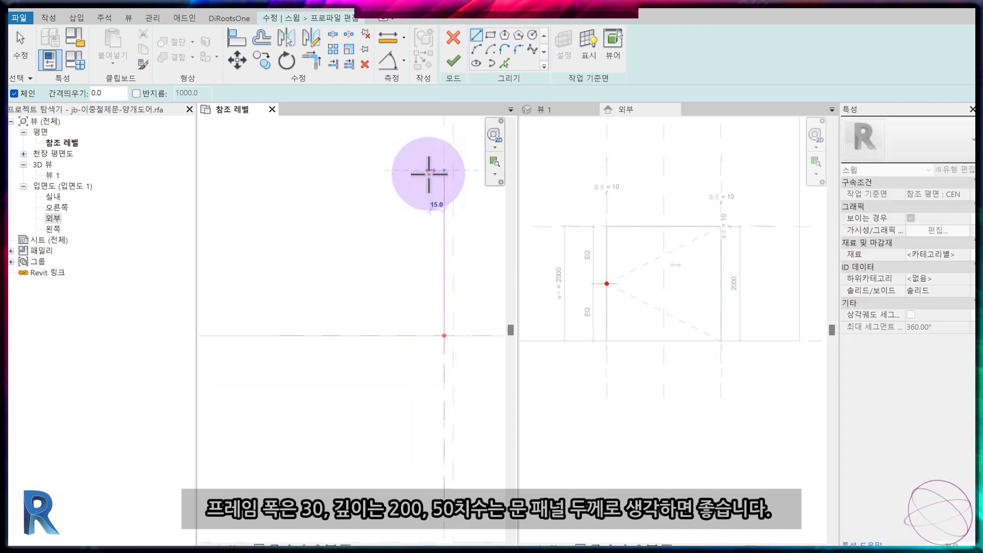
click(417, 170)
click(404, 218)
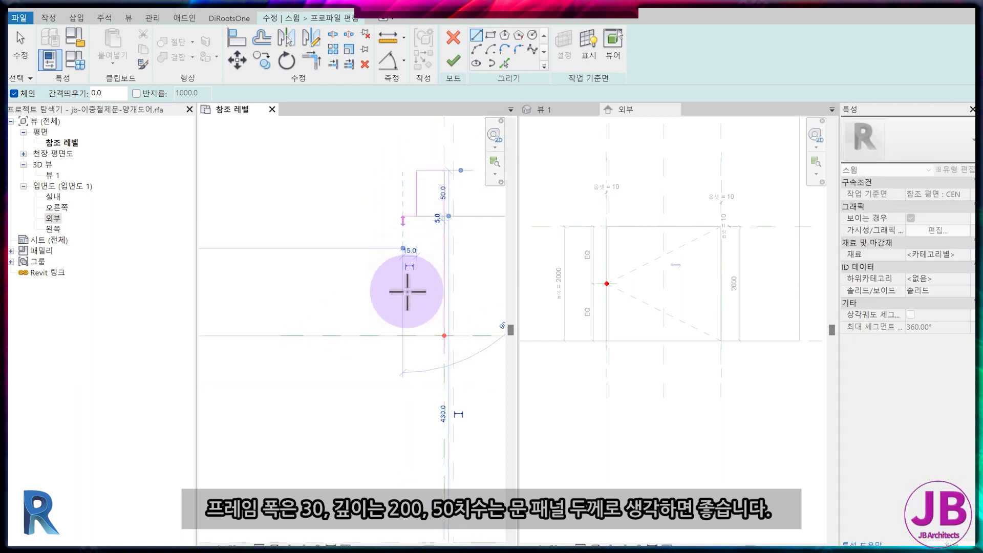
click(407, 267)
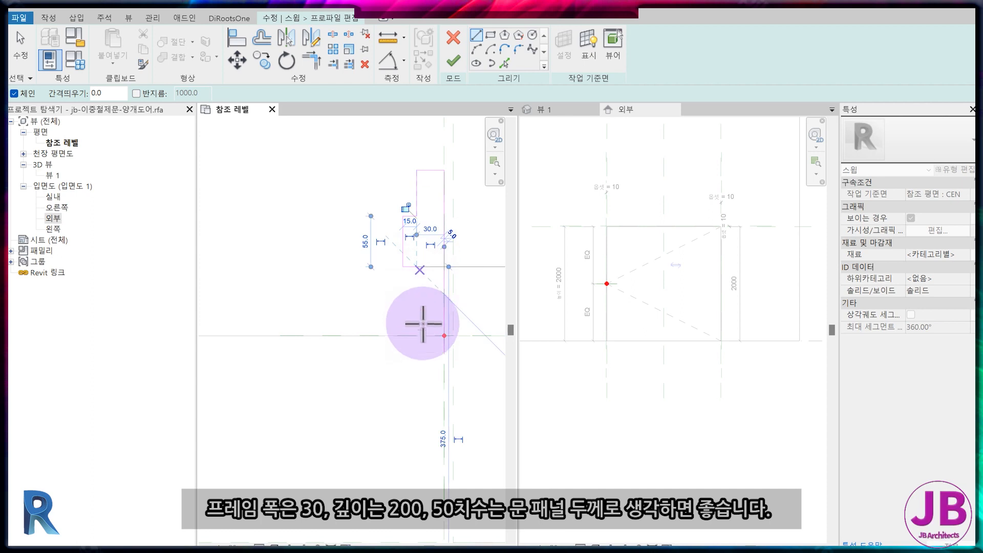
click(422, 333)
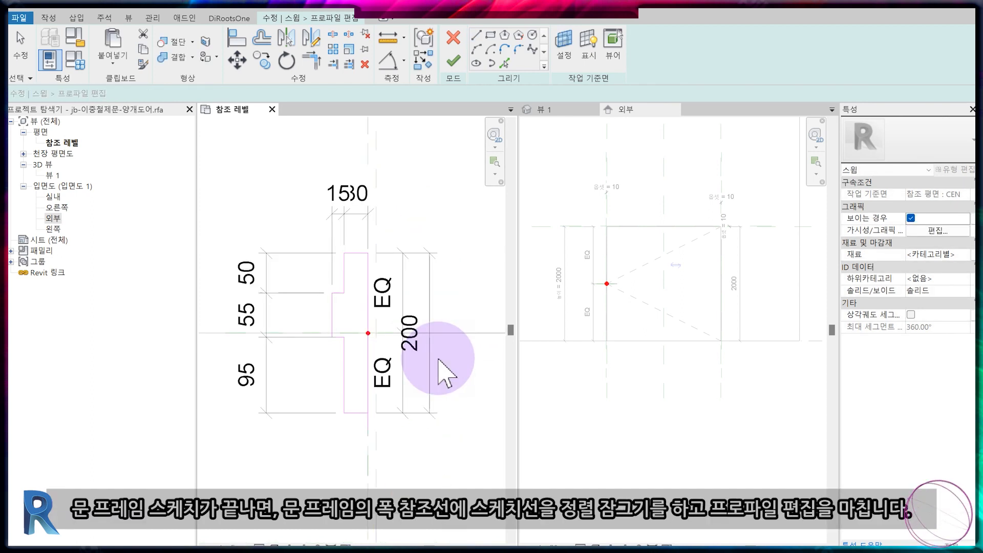
Move the profile's overall 200 dimension farther out from the EQ dimension
click(429, 360)
drag(430, 360, 458, 360)
click(403, 355)
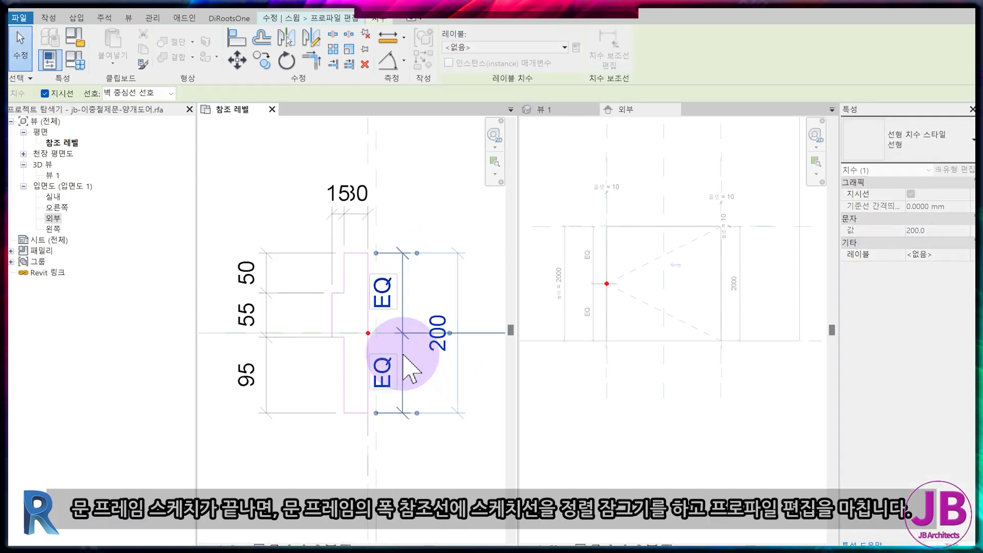
scroll(428, 358, down, 2)
click(421, 423)
Align and lock the profile's straight edge to the door-width reference plane, and finish the profile and the sweep
key(a)
key(l)
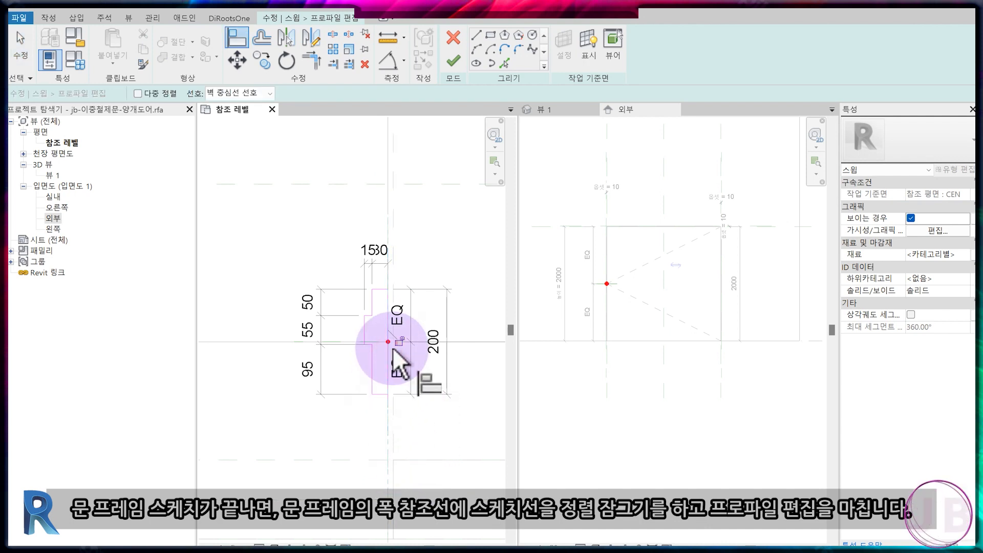
click(454, 61)
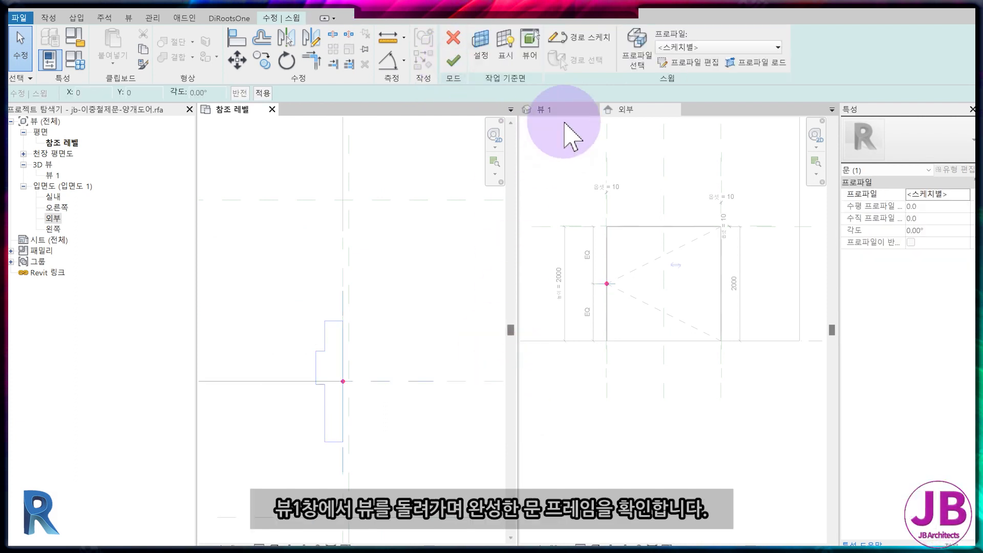
click(455, 59)
Examine the completed door frame from different angles in the 3D view 뷰 1
click(544, 110)
click(707, 401)
shift+middle_drag(707, 402, 670, 444)
scroll(652, 468, up, 2)
scroll(738, 425, up, 1)
click(804, 145)
Test the door frame's movement by setting the 위치 parameter to 150 and restoring it to 300
scroll(280, 407, down, 5)
middle_drag(348, 382, 496, 320)
click(76, 61)
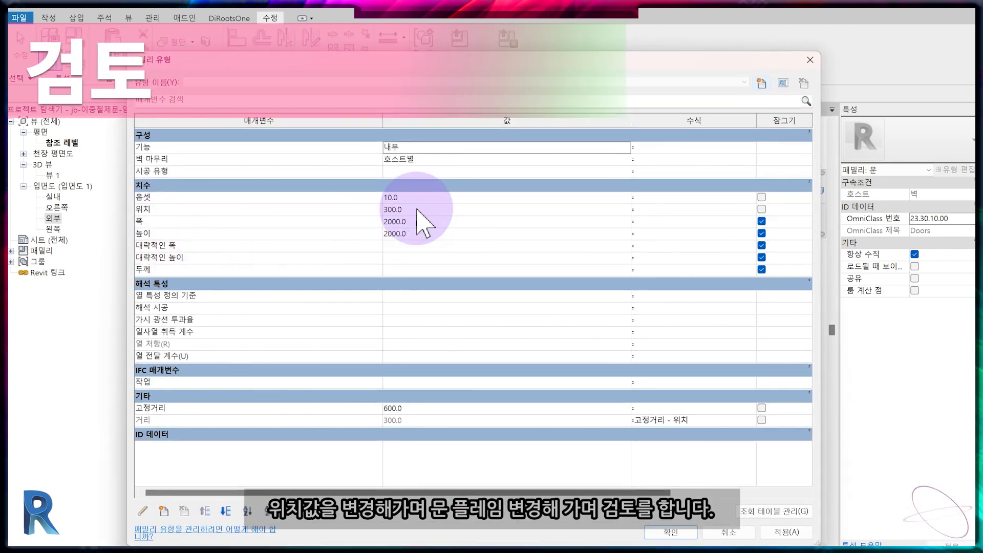
click(419, 209)
key(Return)
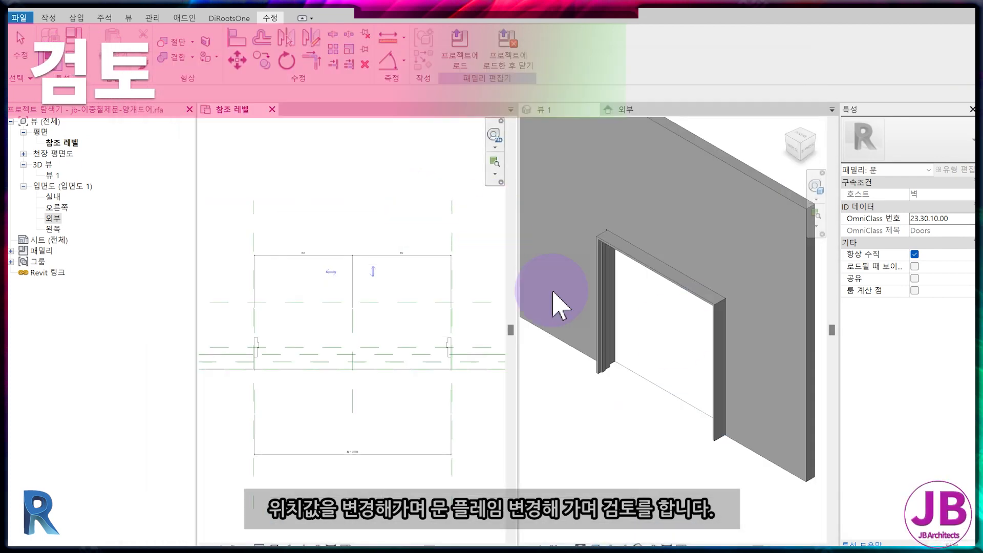
click(76, 60)
click(409, 210)
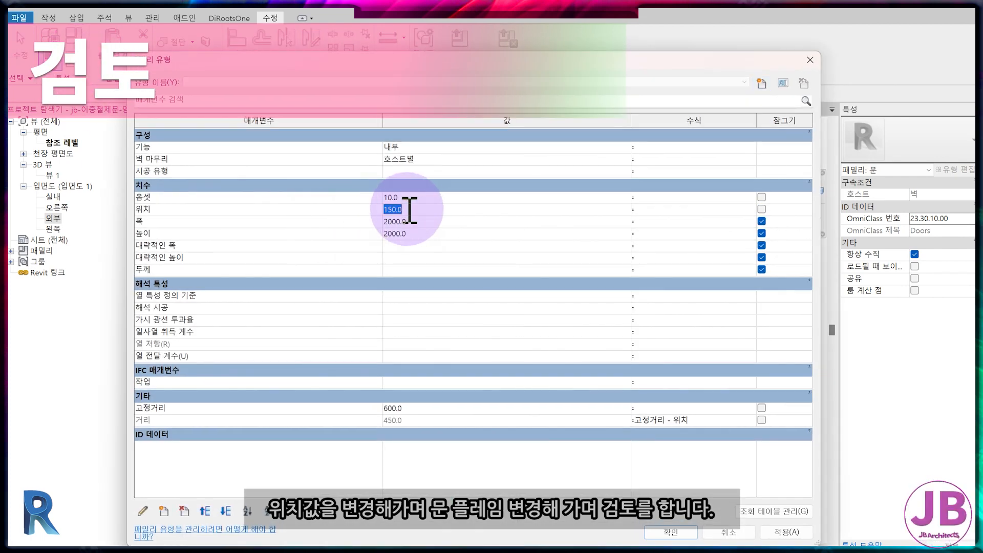
text(0)
key(Return)
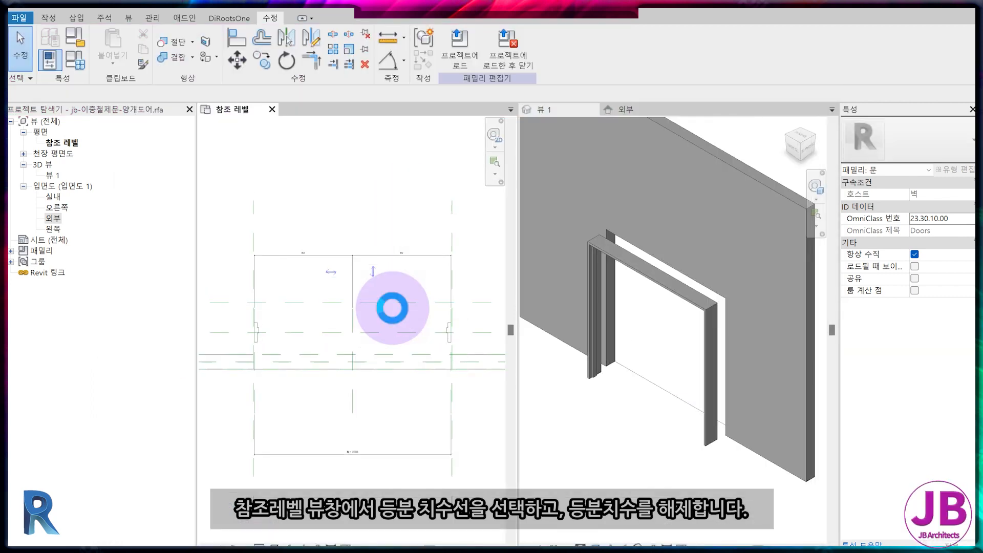
Turn off the equality constraint on the EQ dimension across the door width in the 참조 레벨 plan
scroll(392, 308, up, 3)
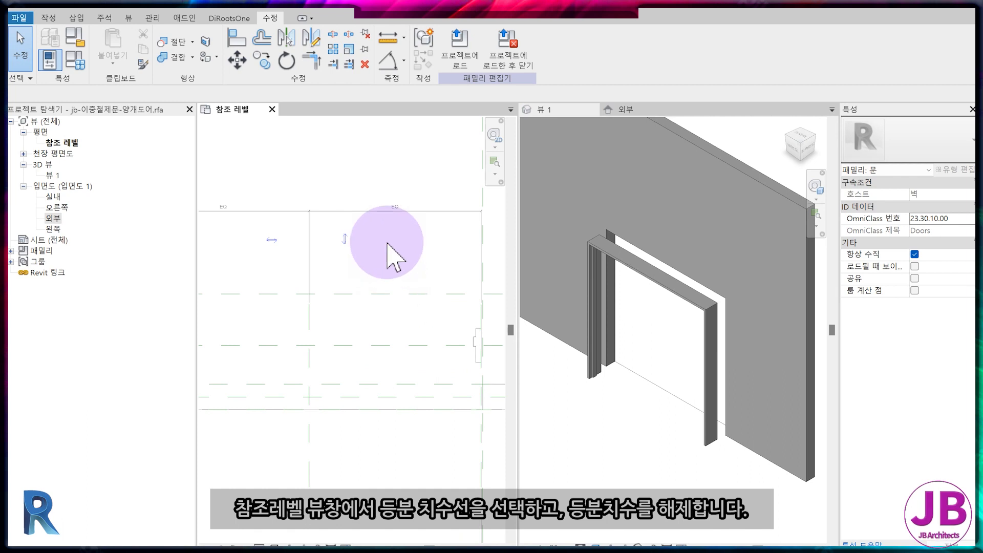
click(383, 210)
click(309, 200)
click(373, 248)
scroll(374, 259, down, 2)
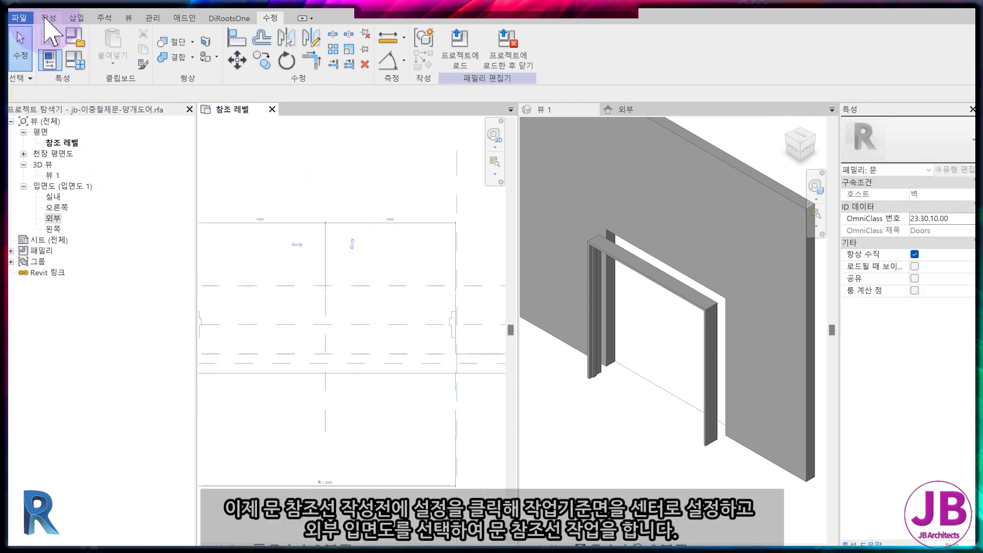
Set the work plane to the reference plane CEN and open the 외부 elevation
click(47, 17)
click(647, 46)
click(489, 287)
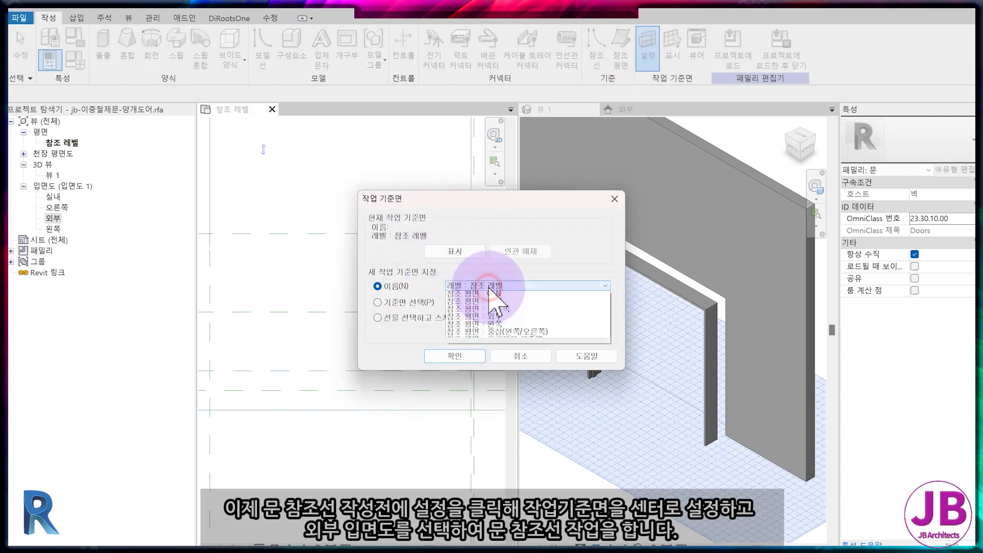
click(493, 306)
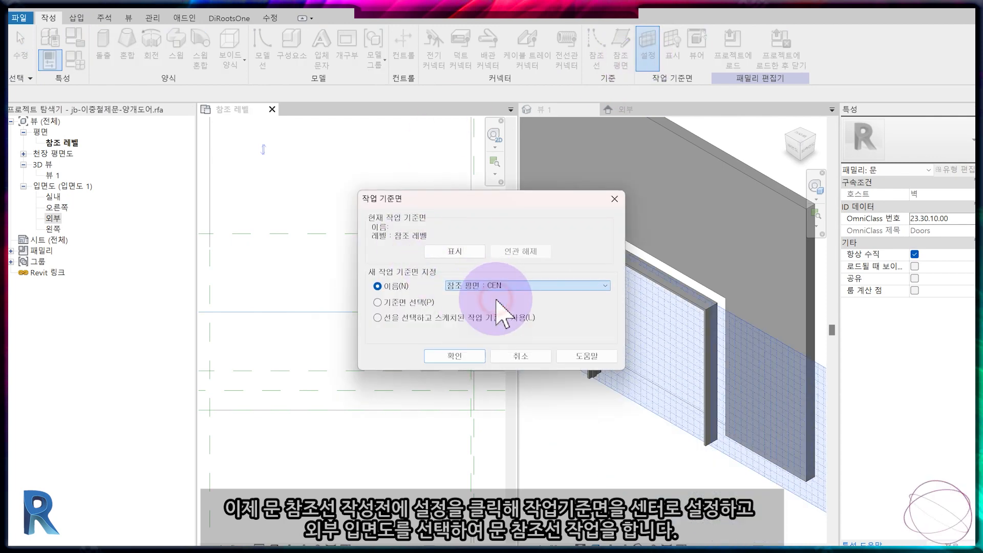
click(467, 358)
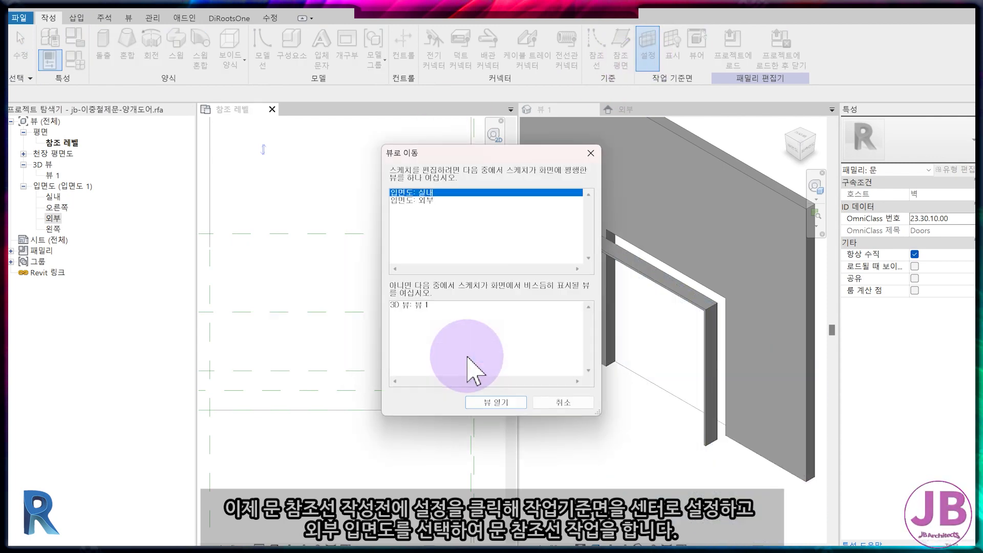
double_click(411, 201)
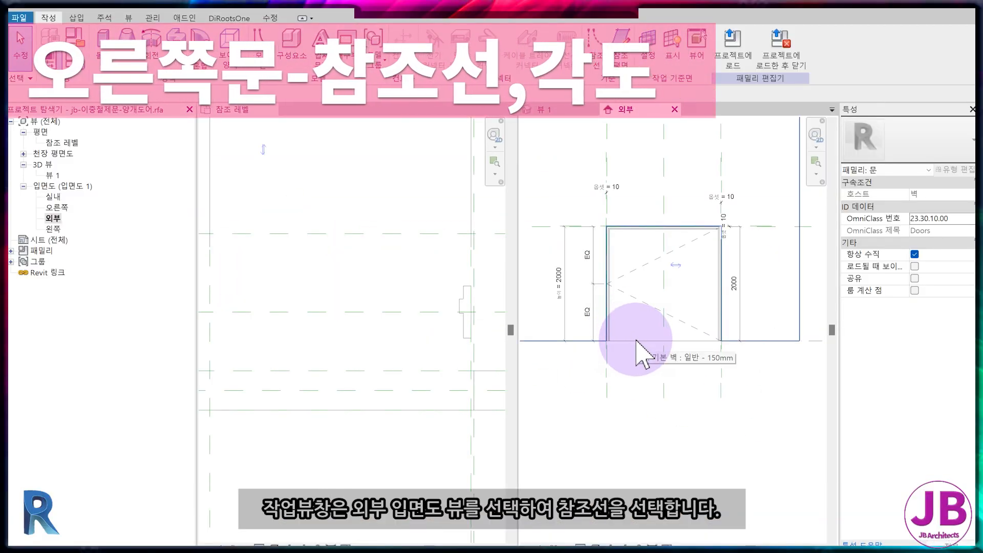
Draw a reference line 800 mm long at about 45° in the 참조 레벨 plan, starting from the right jamb's upper inner corner
click(384, 248)
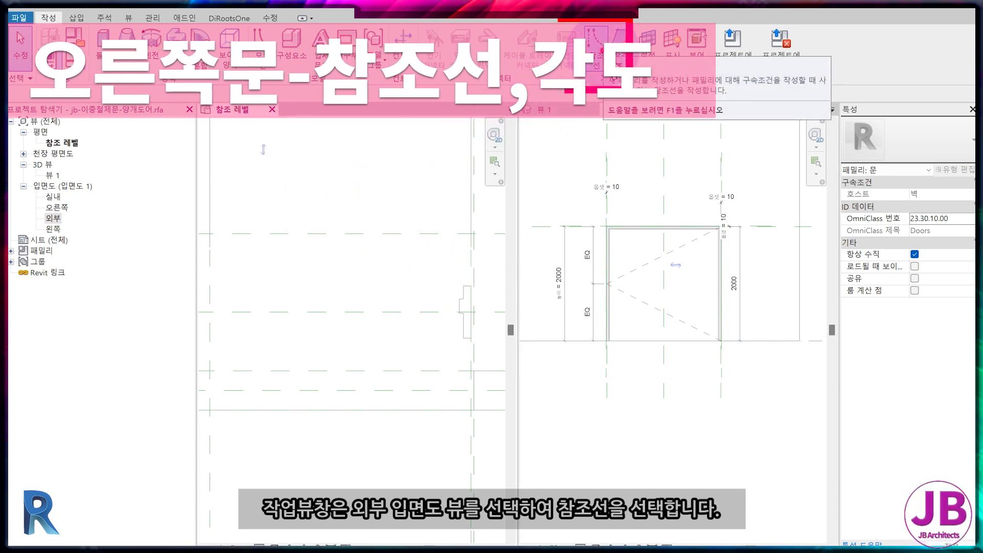
click(602, 50)
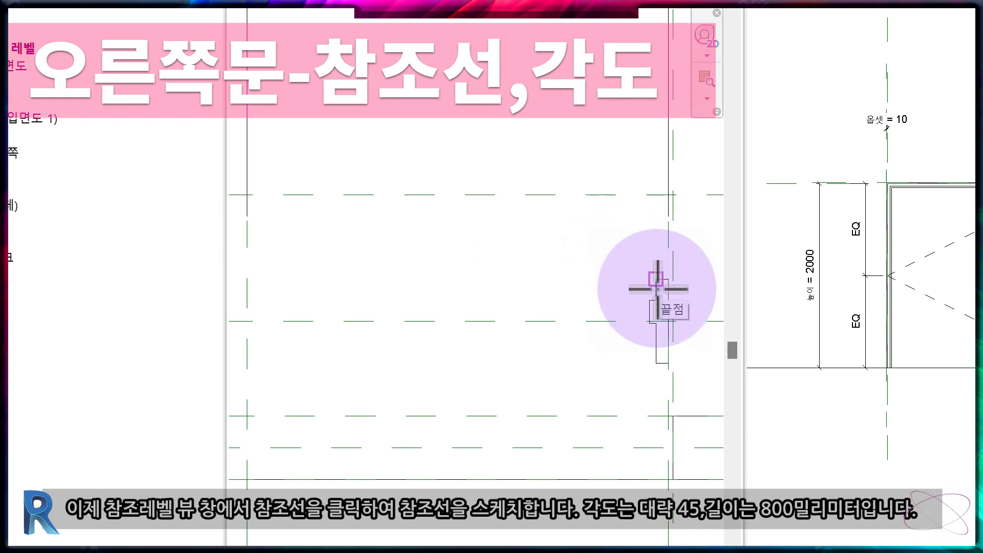
click(656, 280)
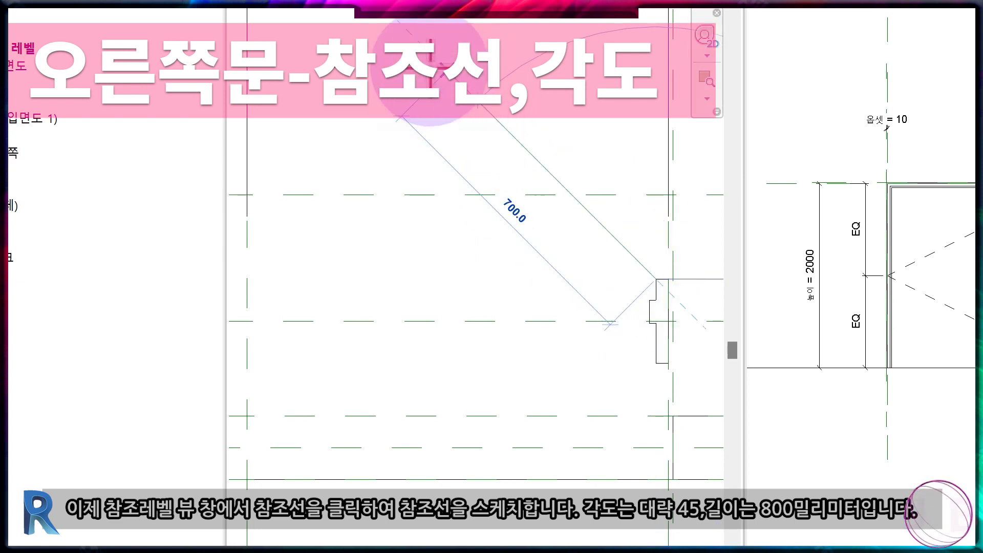
scroll(407, 57, down, 2)
middle_drag(407, 57, 345, 229)
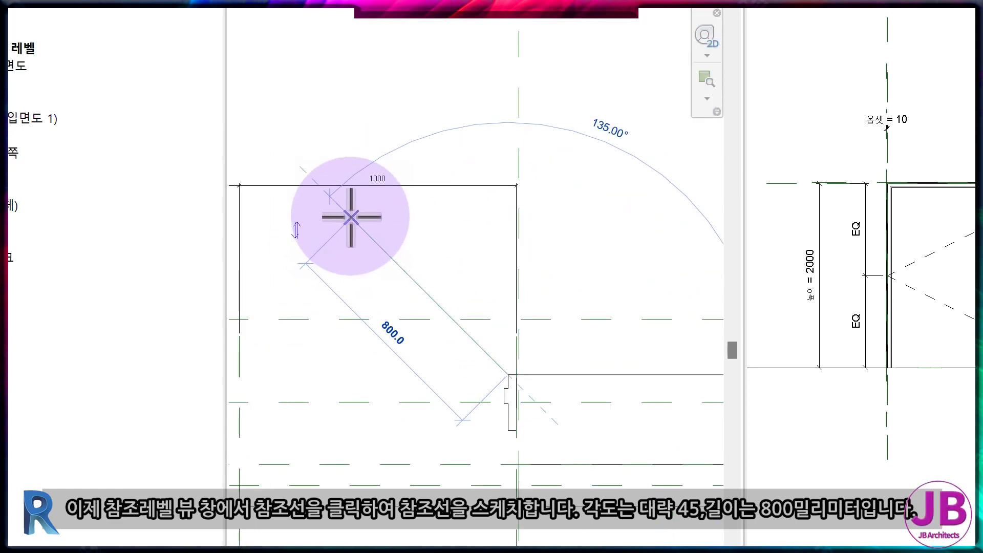
click(351, 218)
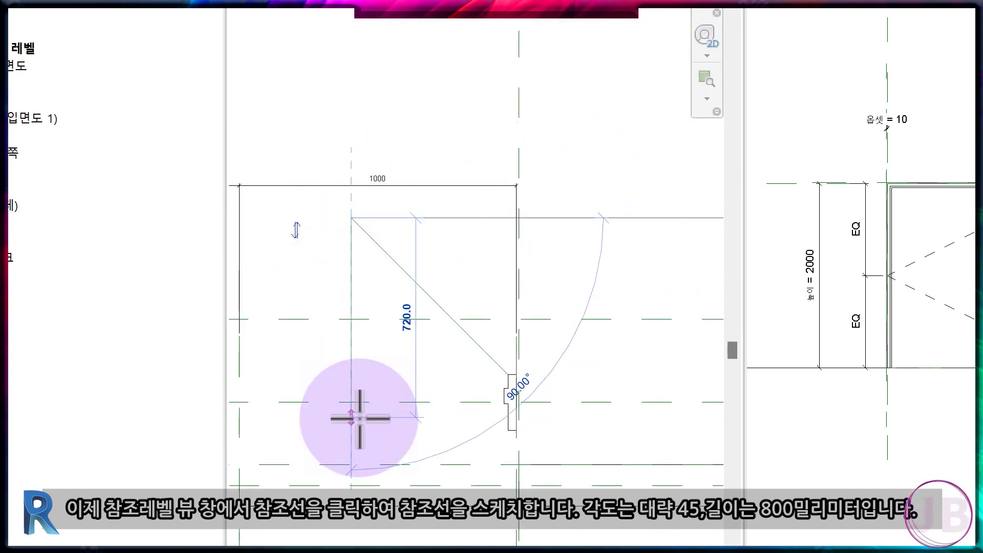
Turn the reference line's temporary length dimension into a permanent one offset beside the line
click(439, 306)
drag(426, 362, 490, 315)
key(Escape)
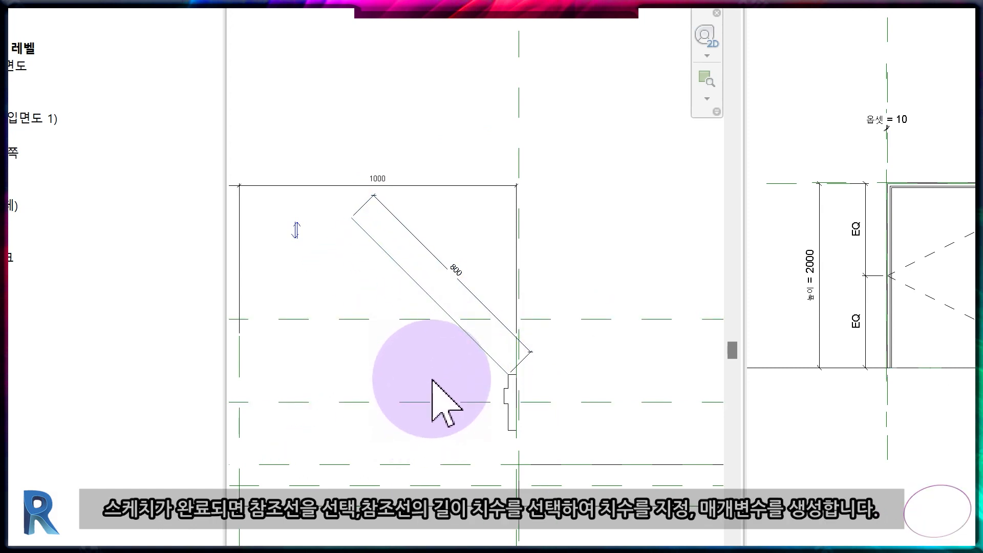
Label the reference line's length dimension with a new family type parameter named 오른쪽패널폭
scroll(469, 322, up, 3)
click(492, 248)
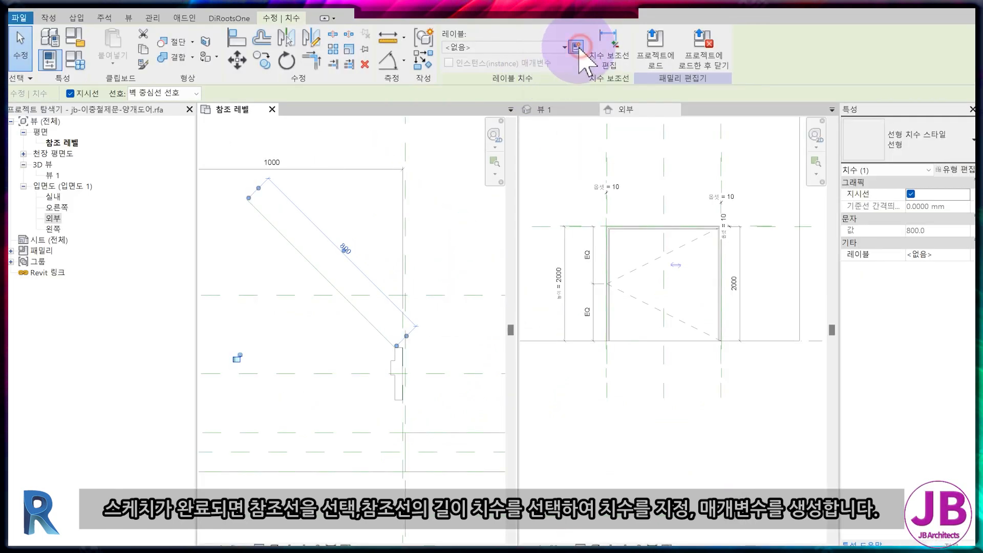
click(577, 47)
text(오른쪽패널)
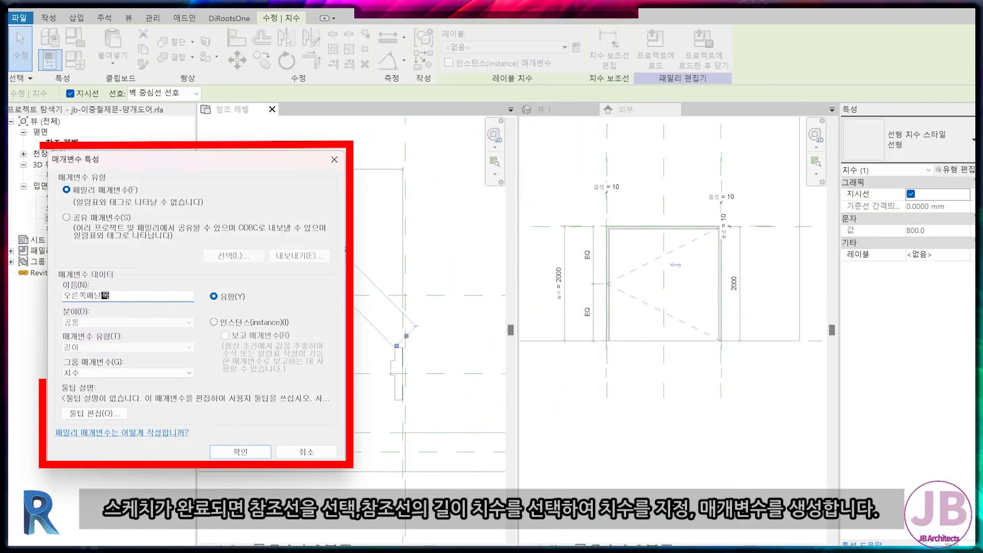
text(폭)
key(Return)
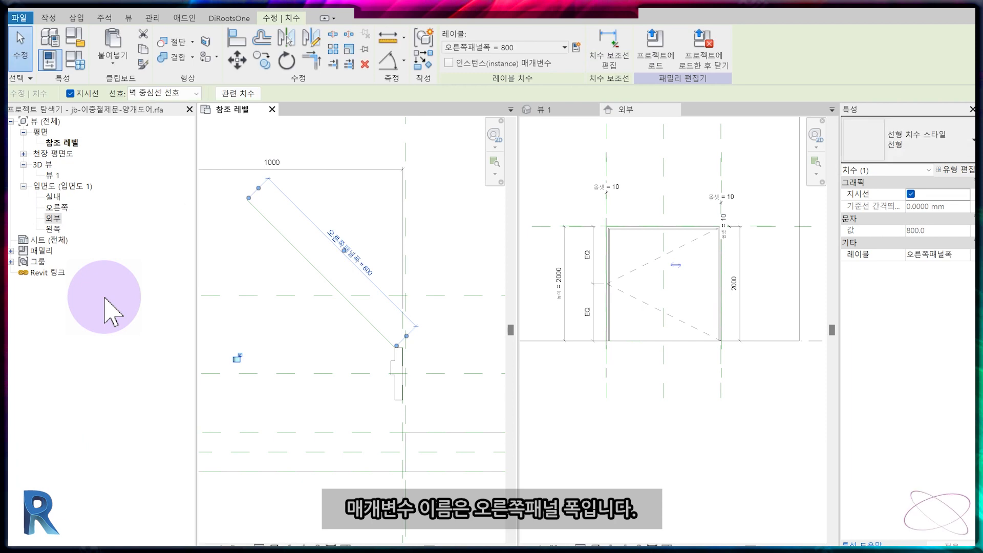
Copy the CEN reference plane upward in the plan and place the copy on the door frame's outer end line
click(438, 373)
scroll(438, 373, up, 1)
middle_drag(437, 373, 349, 324)
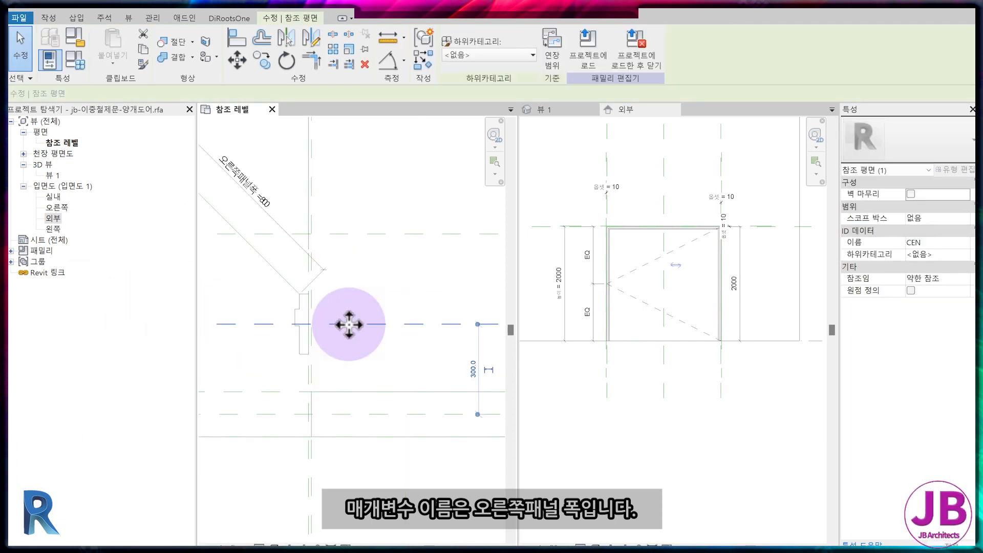
key(c)
key(o)
click(348, 324)
click(351, 300)
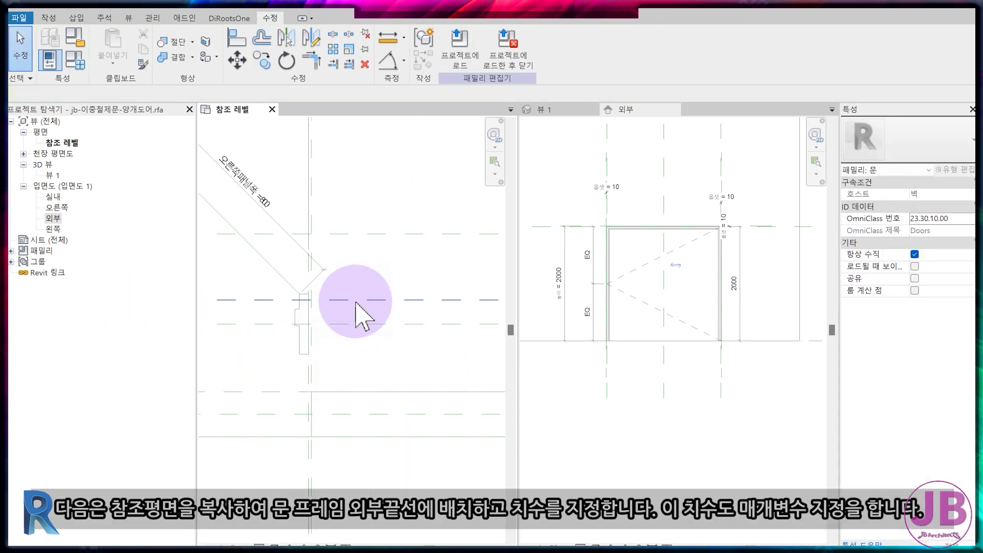
scroll(303, 309, up, 5)
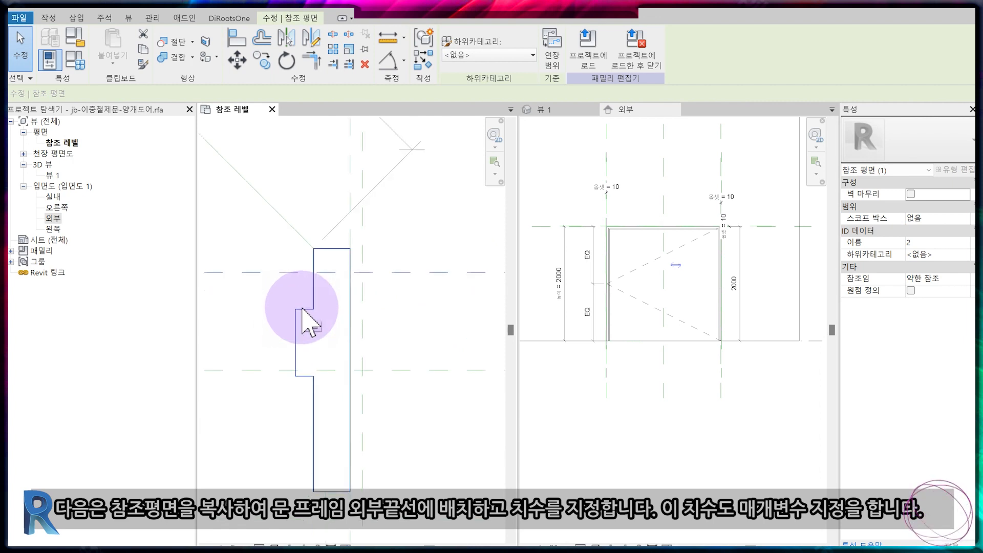
drag(338, 274, 339, 253)
click(341, 266)
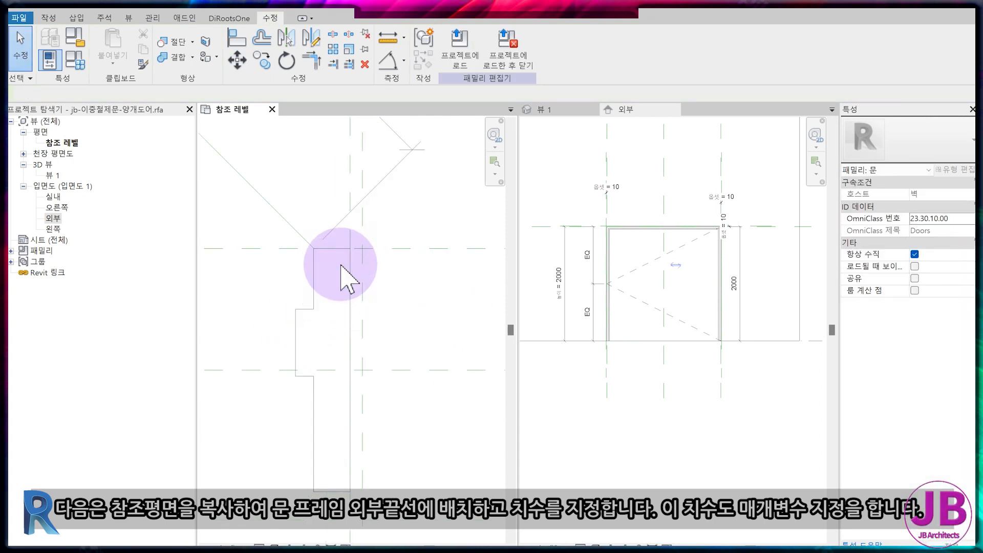
Add an aligned dimension between the CEN reference plane and its copy at the frame's outer end
scroll(341, 265, down, 2)
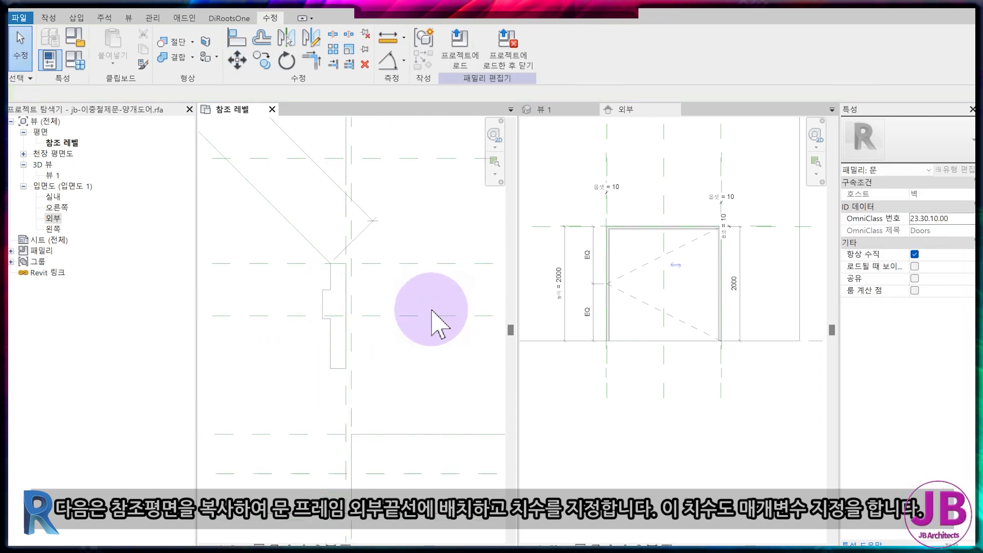
key(d)
key(i)
click(463, 295)
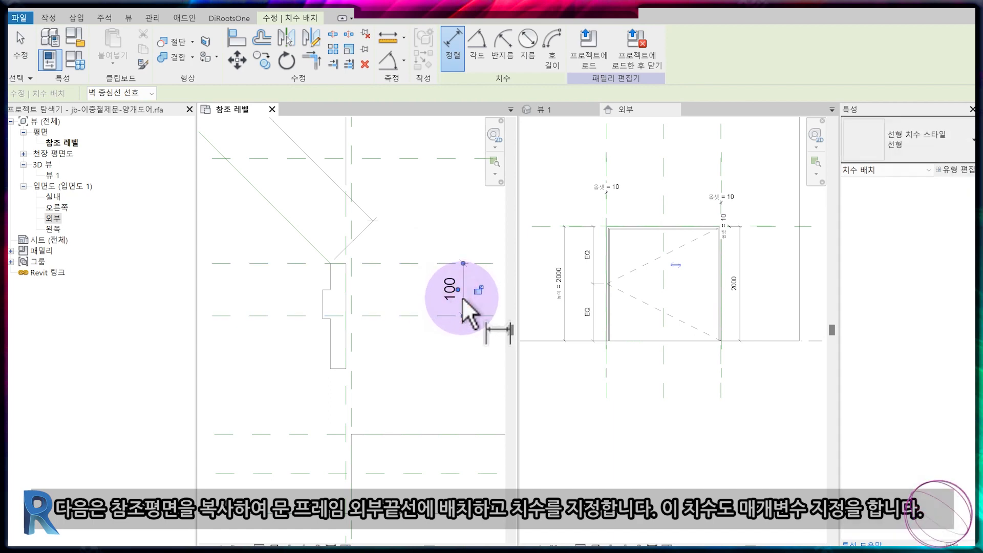
key(Escape)
Label the dimension between CEN and the copied plane with a new family type parameter named 패널위치
click(464, 279)
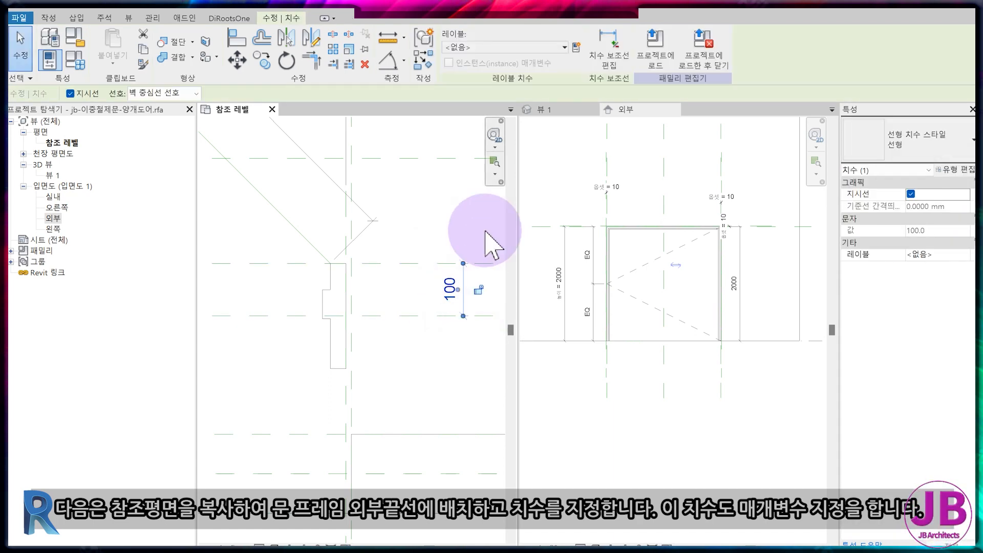
click(577, 47)
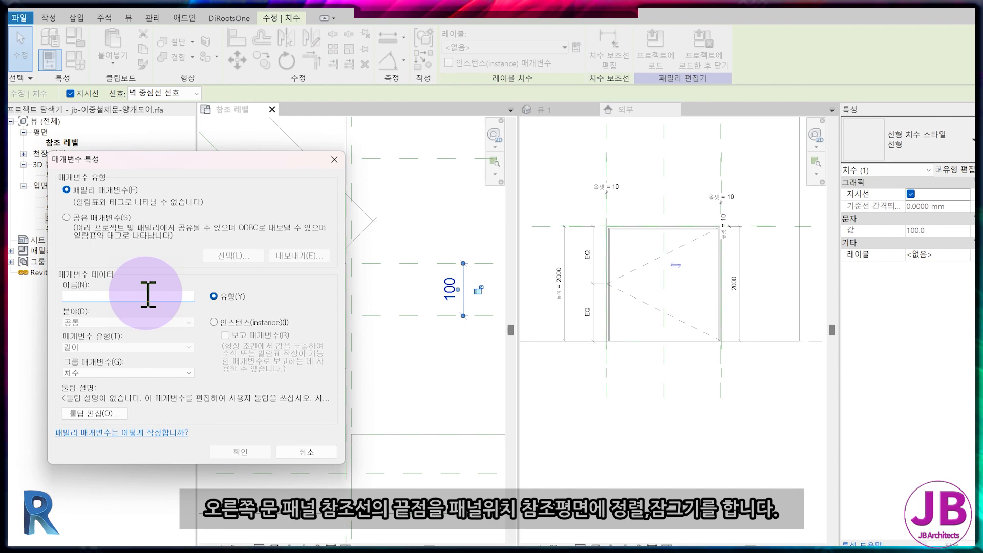
text(패널위치)
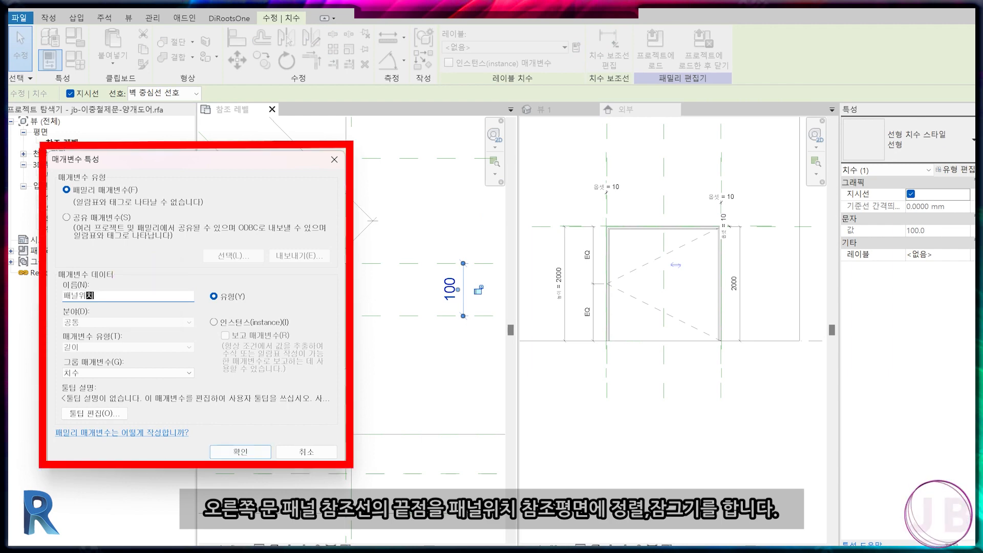
key(Return)
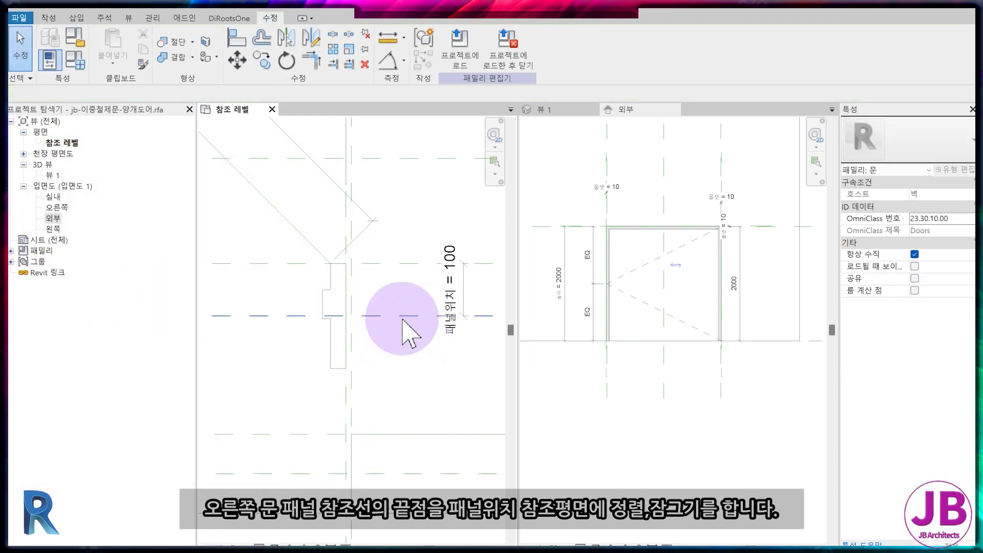
Align the door panel reference line's endpoint to the 패널위치 reference plane and lock it
middle_drag(402, 319, 426, 383)
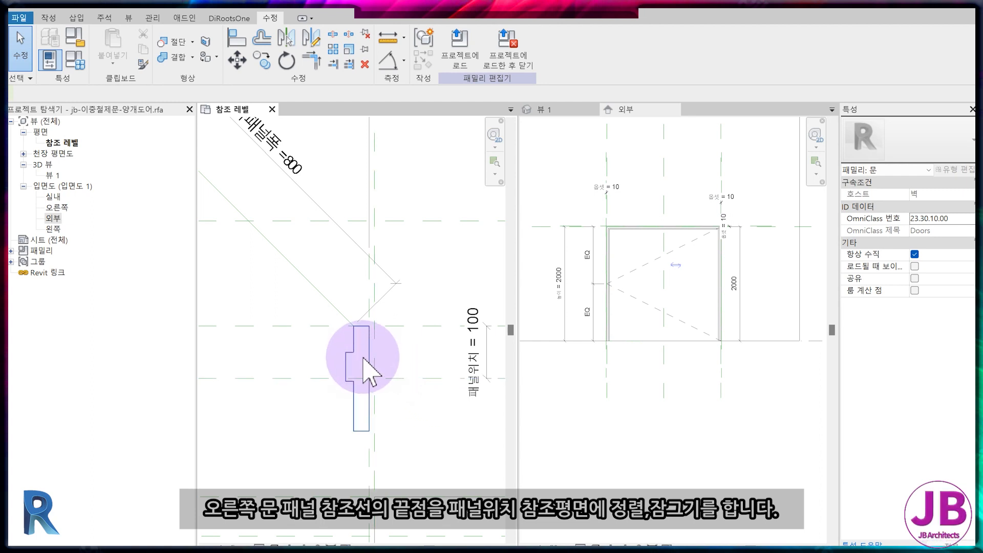
key(a)
key(l)
scroll(351, 346, up, 3)
scroll(316, 309, up, 2)
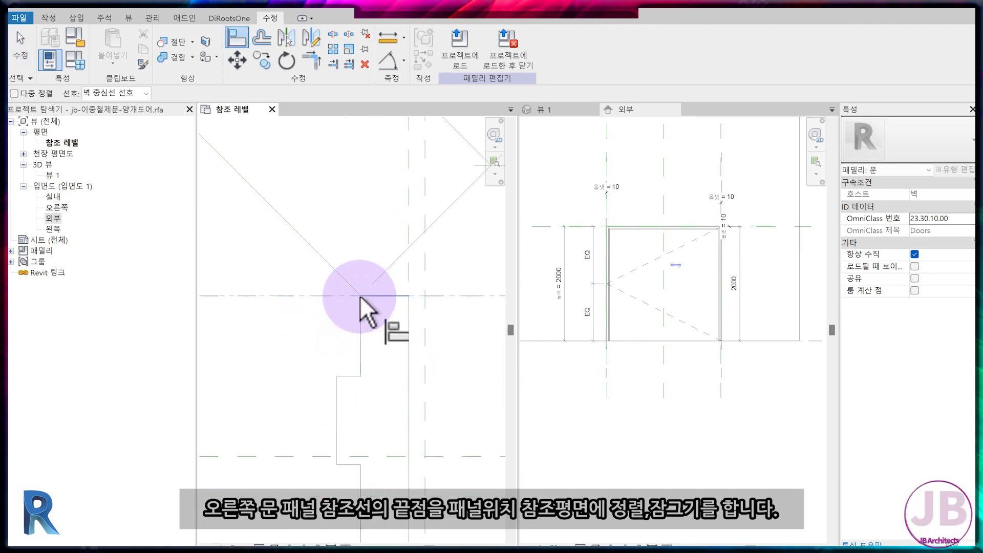
click(361, 296)
click(340, 307)
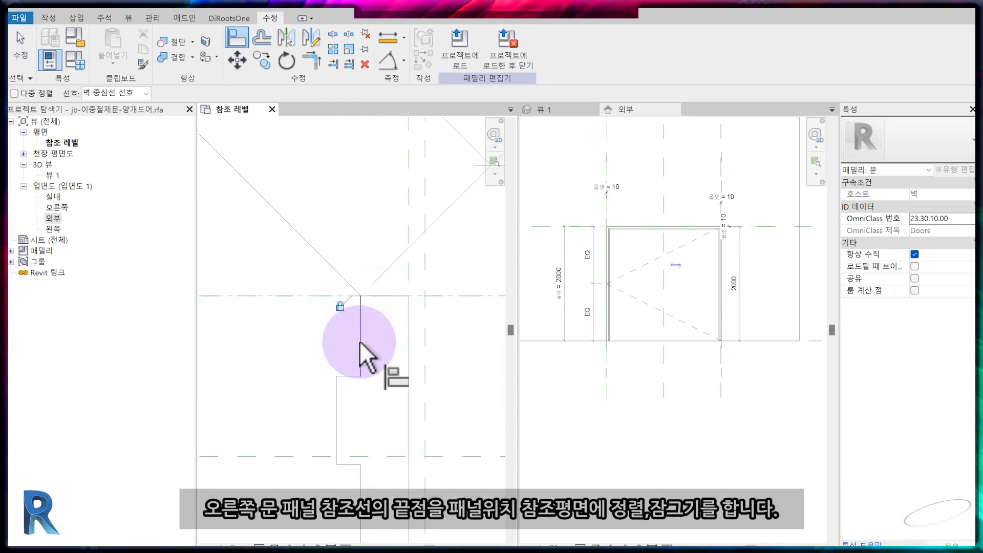
Copy the 오른쪽 reference plane inward in the plan and move the copy onto the door frame's inner face line
scroll(382, 404, down, 2)
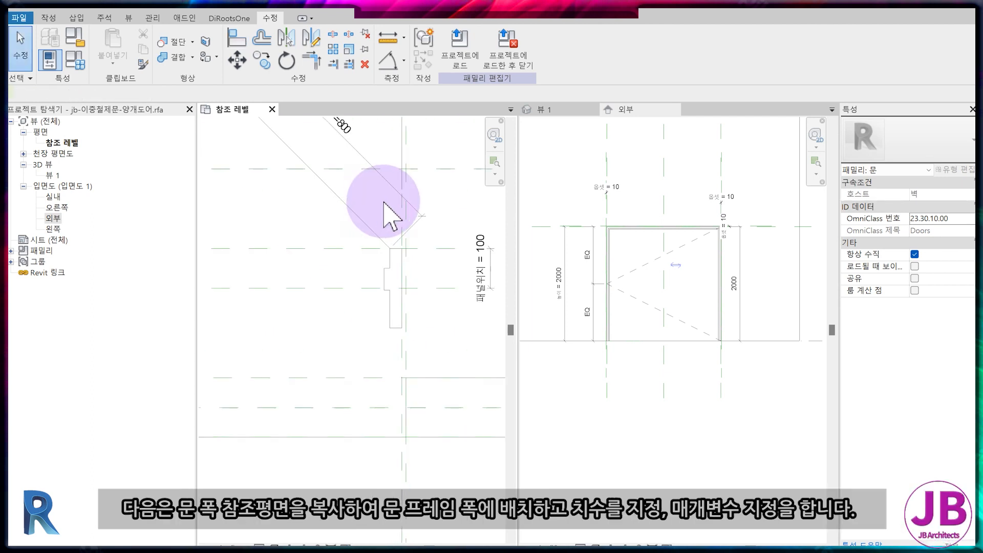
click(397, 213)
scroll(396, 216, up, 3)
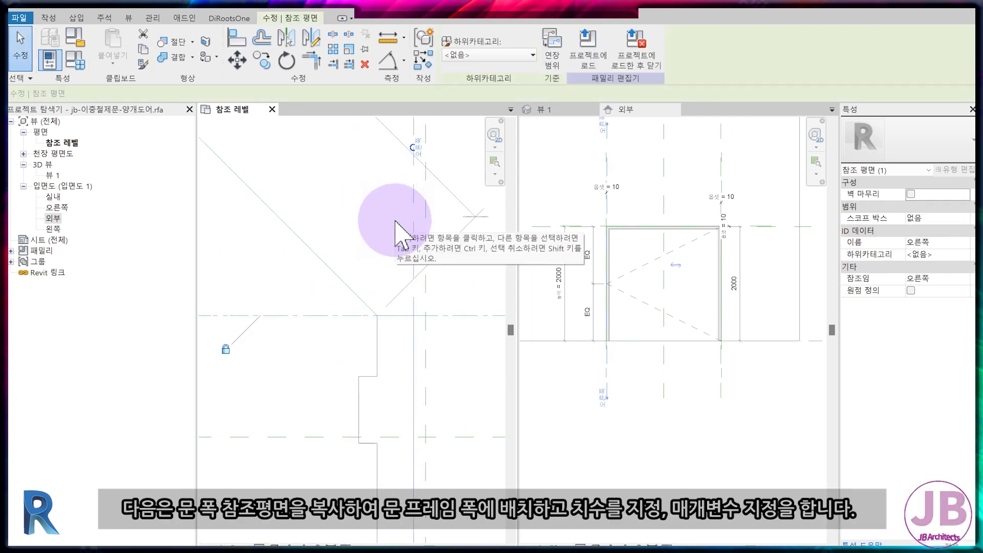
key(c)
key(o)
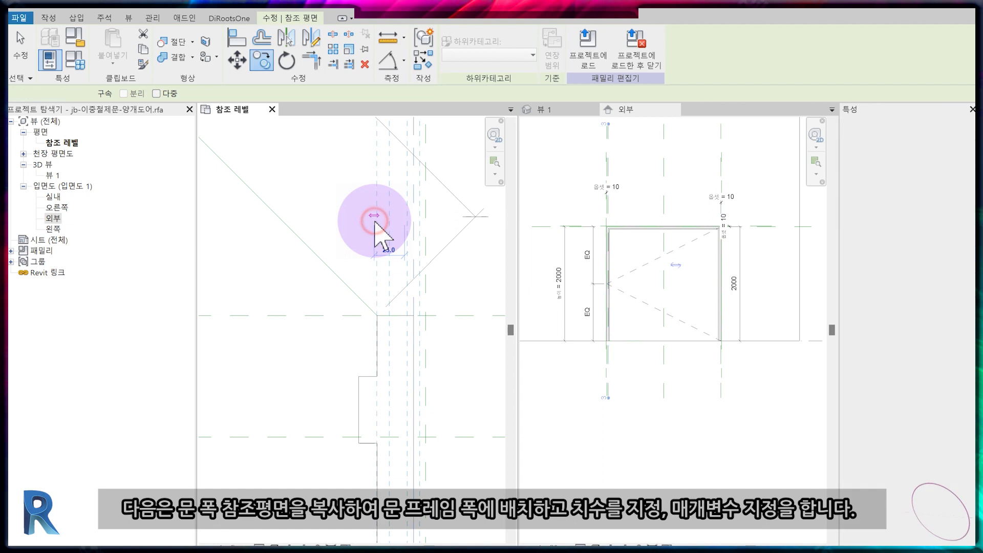
click(381, 220)
key(m)
key(v)
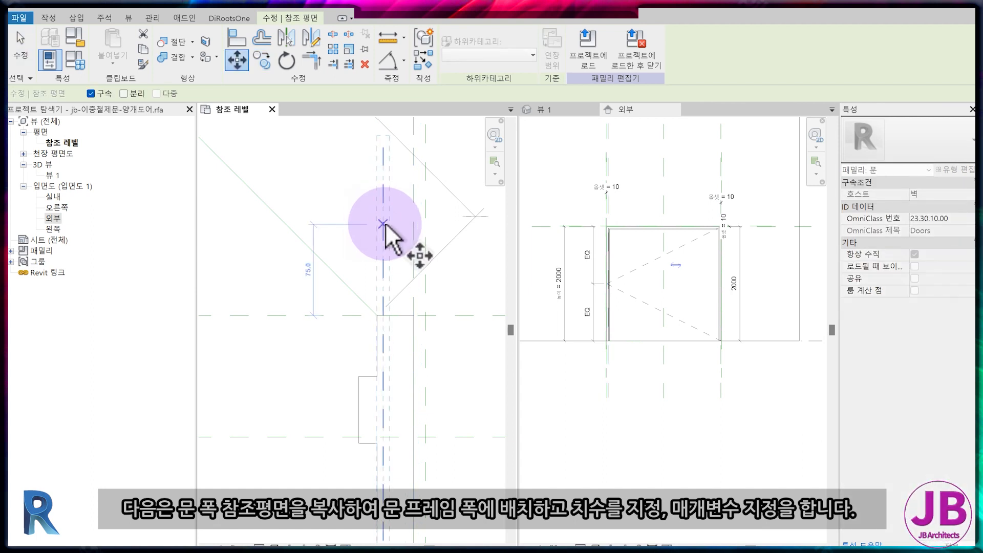
click(378, 226)
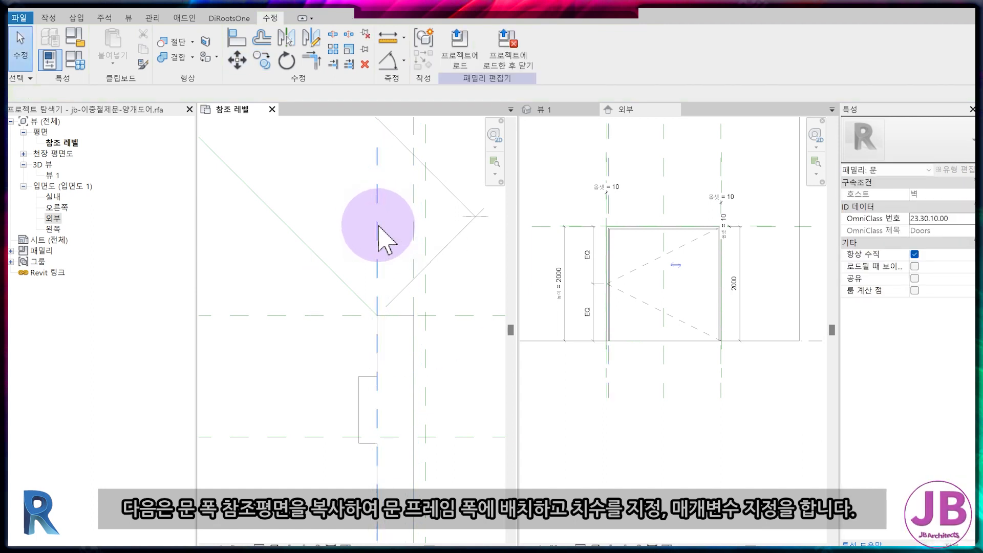
Dimension between the 오른쪽 reference plane and its copy, and label the dimension with a new family type parameter named 프레임폭
key(d)
key(i)
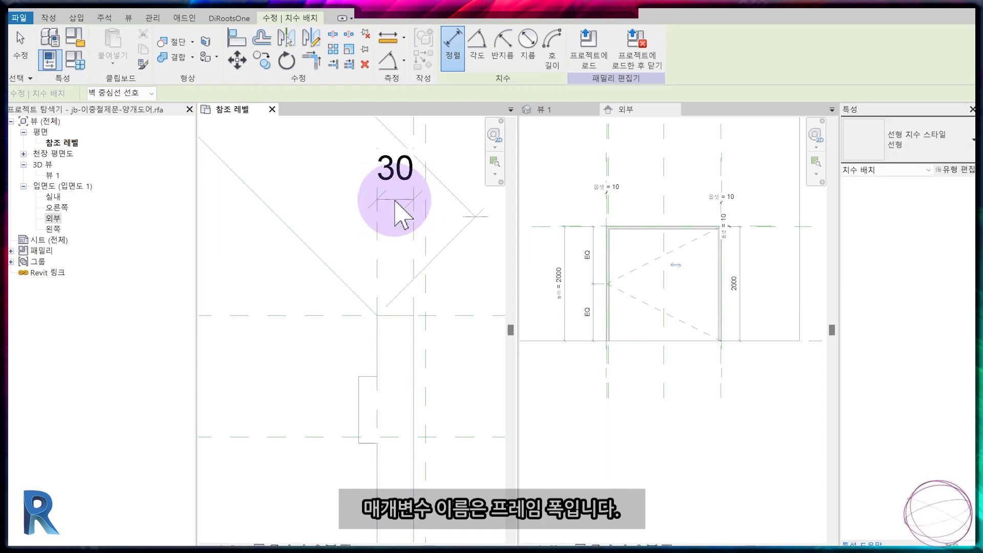
click(395, 199)
click(576, 48)
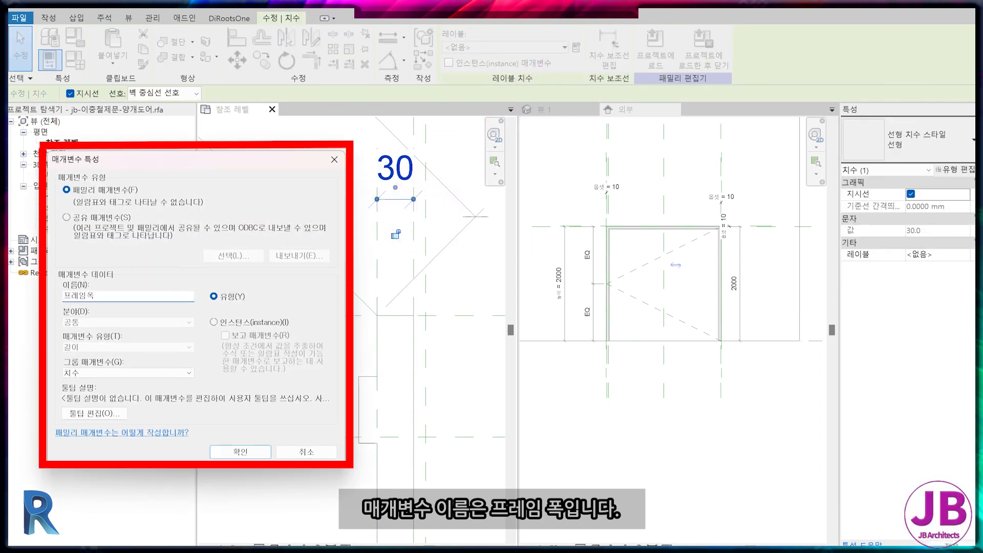
key(Return)
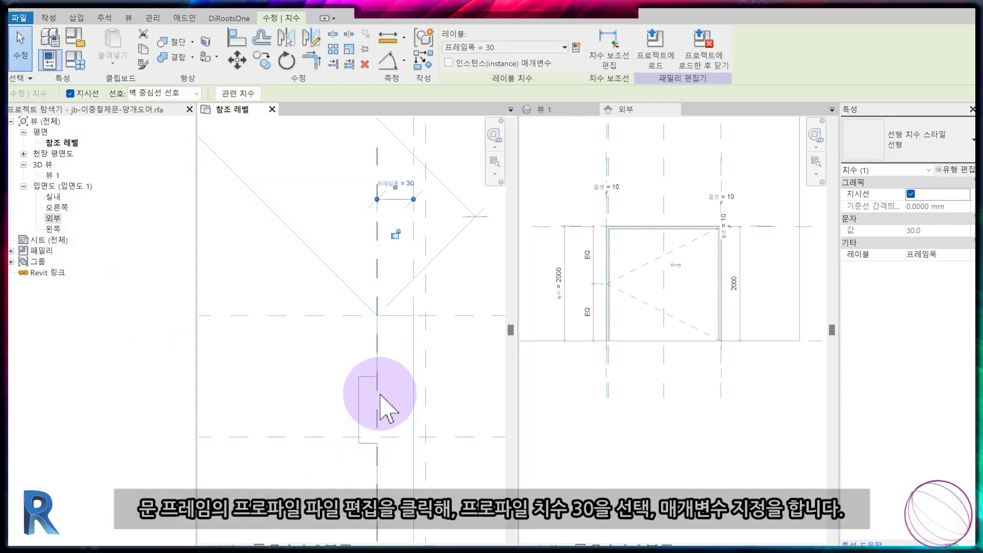
Edit the frame sweep's profile, label its 30 mm width dimension with the 프레임폭 parameter, and finish the sweep
click(402, 316)
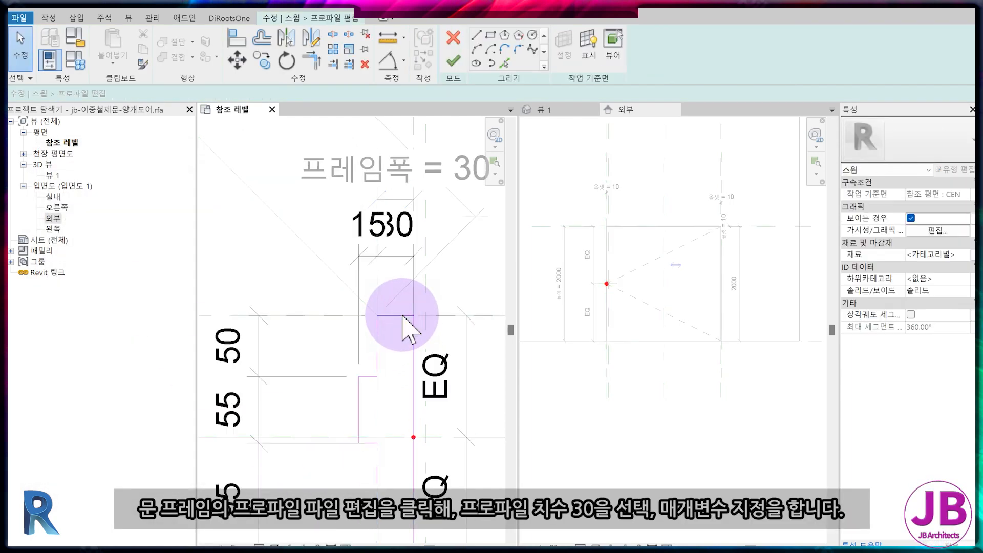
click(405, 257)
click(515, 47)
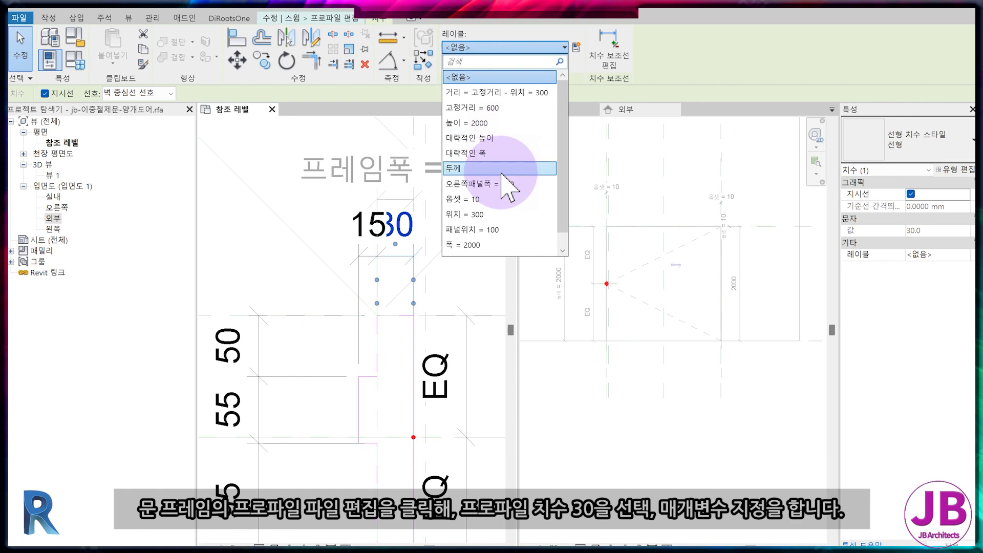
scroll(510, 210, down, 1)
click(504, 246)
click(502, 241)
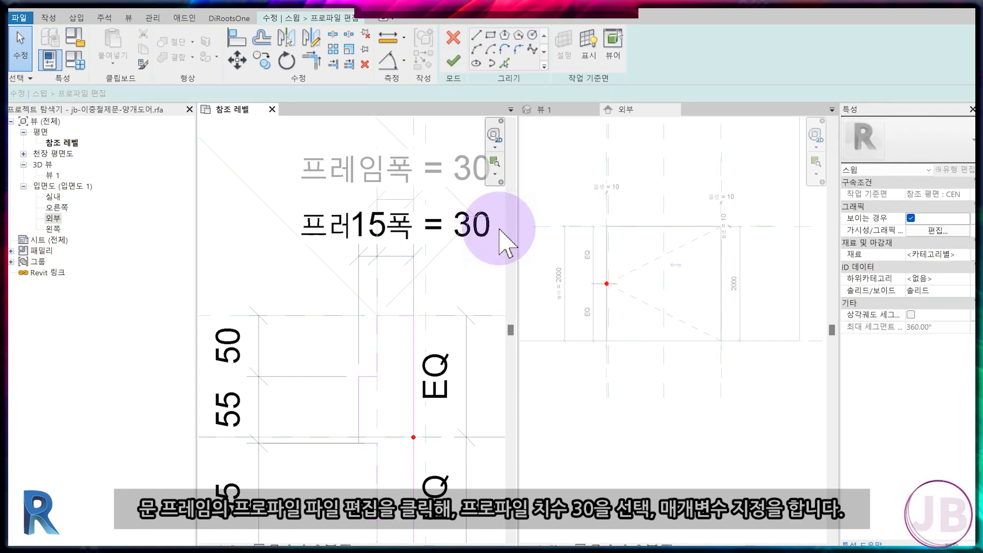
click(454, 62)
click(428, 67)
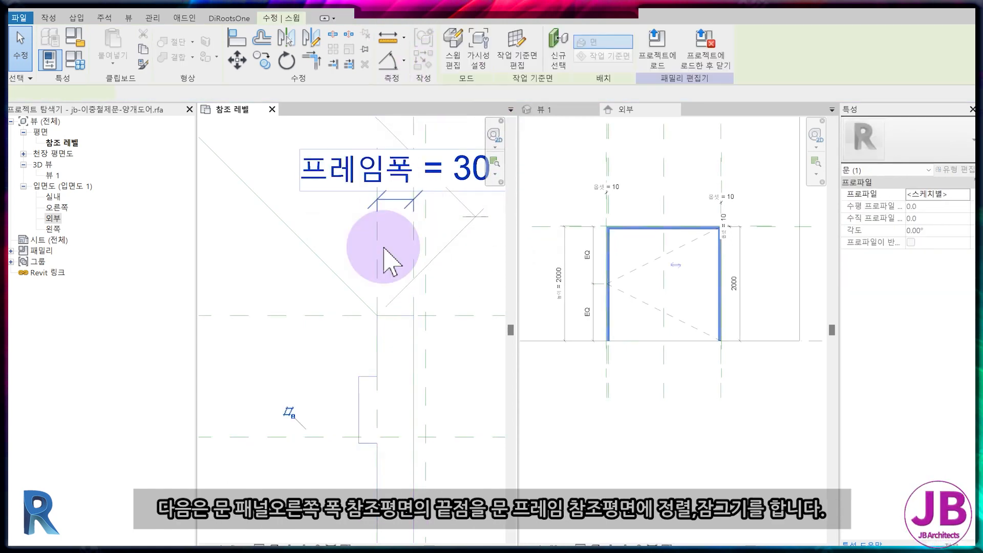
Align the right door panel reference line's endpoint to the frame width reference plane and lock it
click(374, 322)
key(Escape)
scroll(373, 351, up, 2)
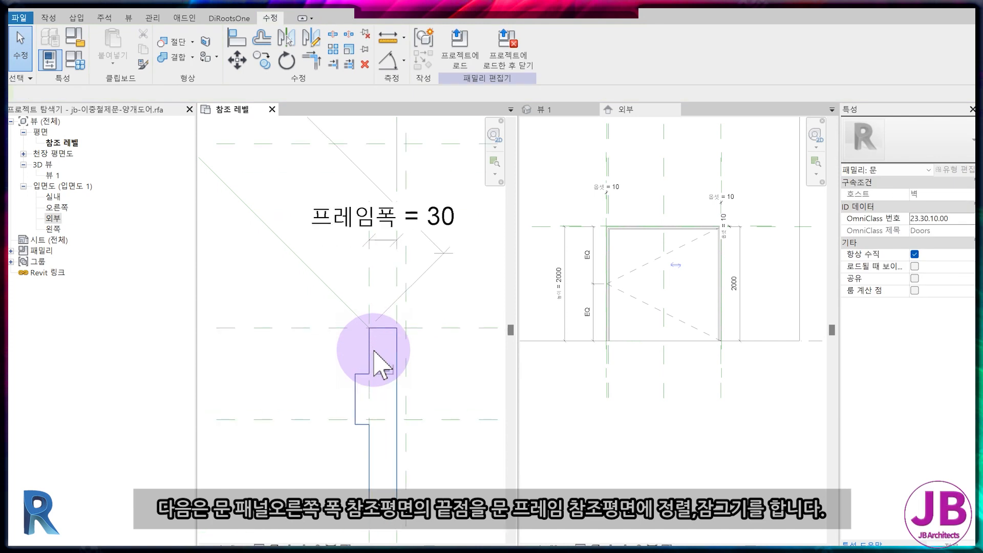
key(a)
key(l)
scroll(372, 309, up, 2)
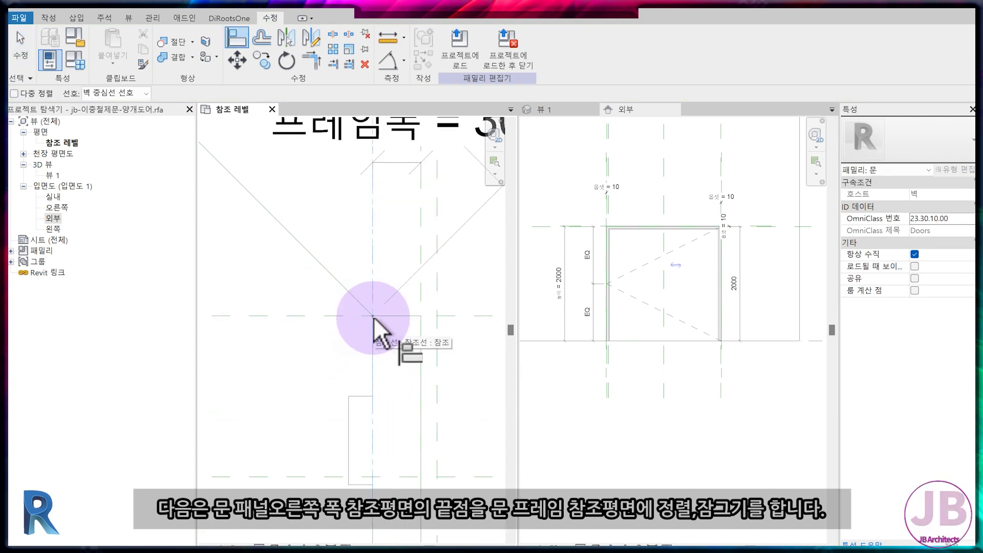
scroll(377, 355, down, 3)
middle_drag(356, 403, 404, 389)
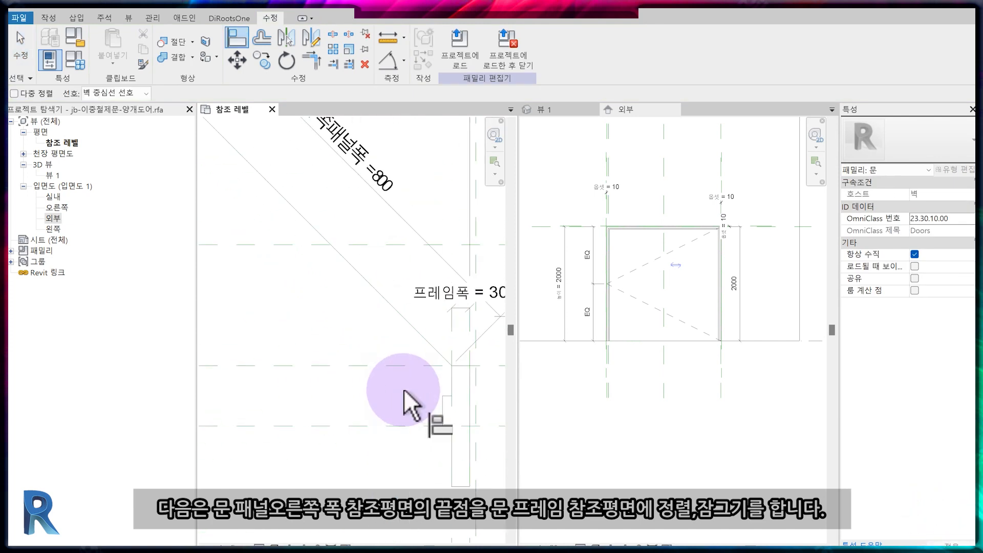
Add an angular dimension between the 패널위치 reference plane and the right door panel reference line
key(d)
key(i)
click(479, 51)
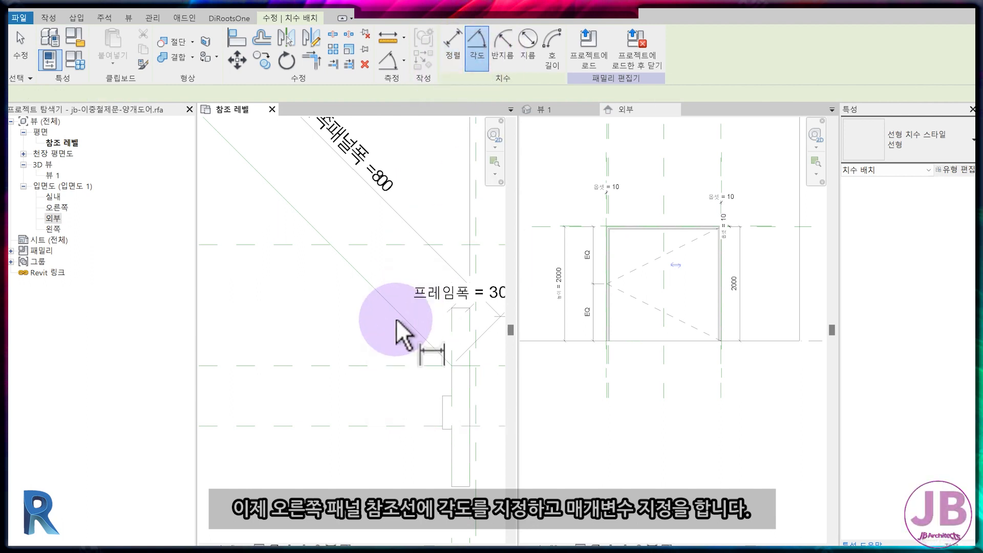
click(344, 366)
click(374, 290)
click(276, 319)
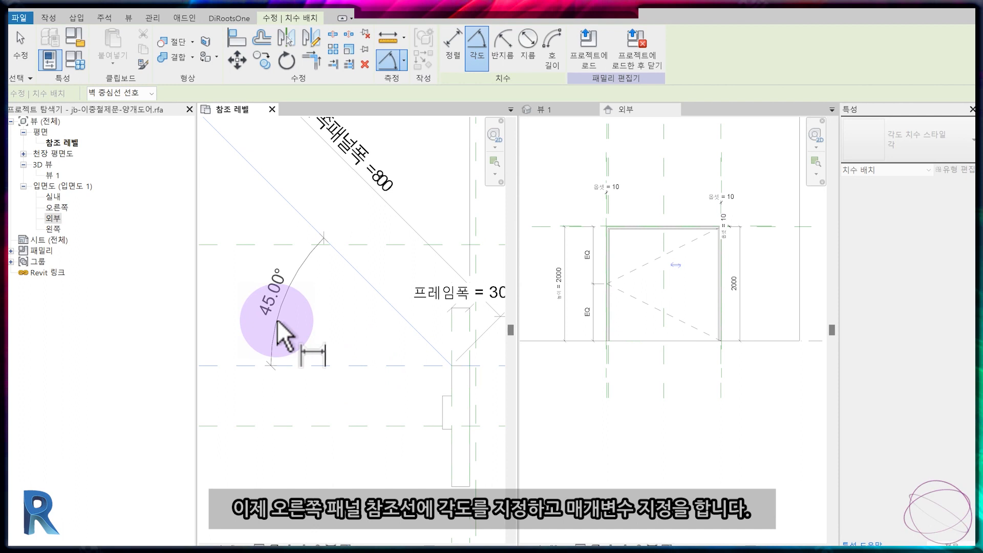
Label the right panel's angular dimension with a new family type parameter named 우측패널각도
key(Escape)
key(Escape)
click(276, 307)
click(576, 48)
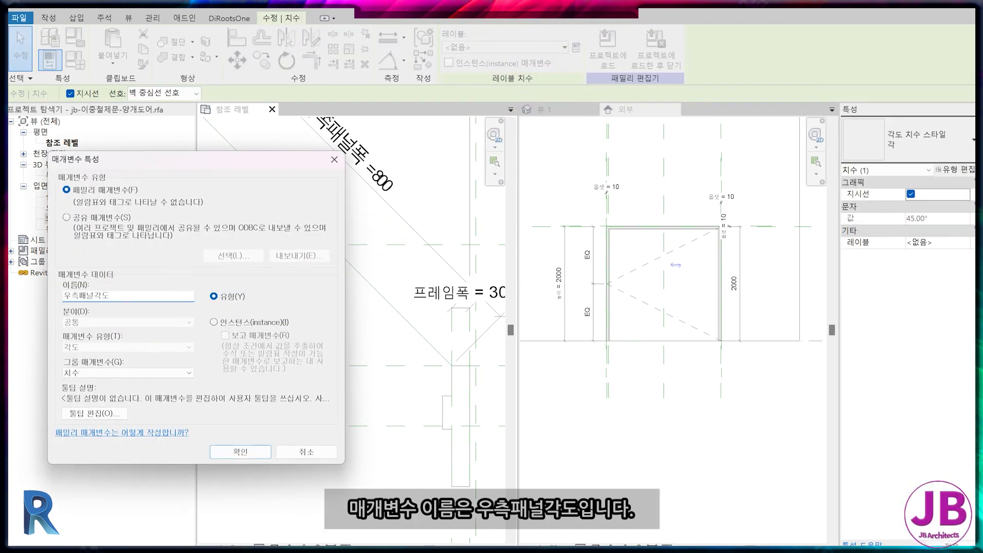
key(Return)
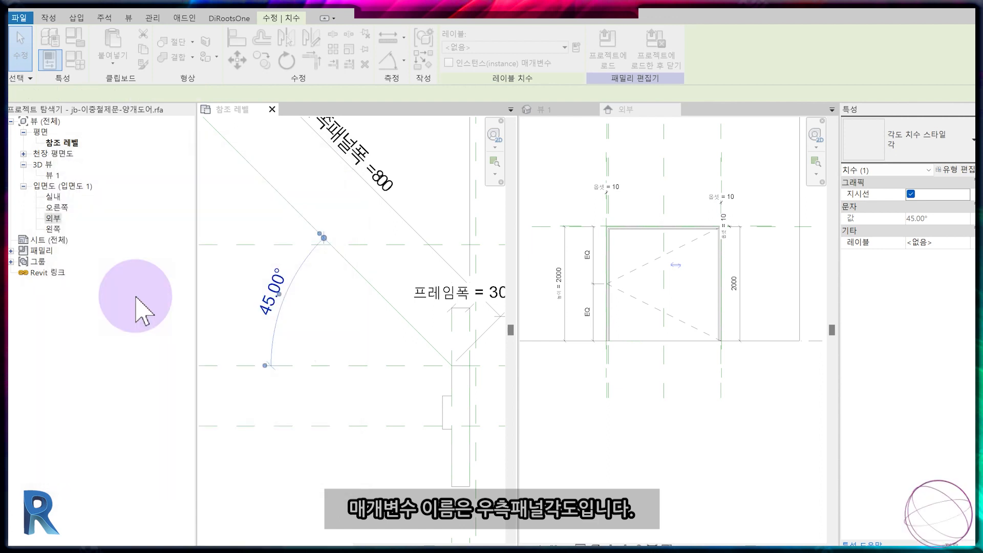
click(344, 405)
middle_drag(344, 404, 381, 411)
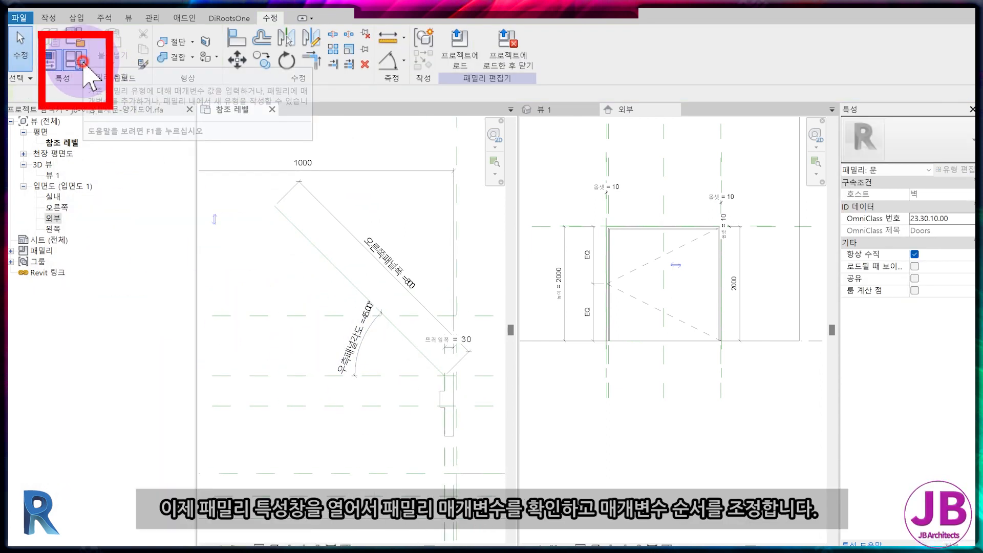
Open the family types and move the 프레임폭 parameter up to directly below 폭
click(82, 61)
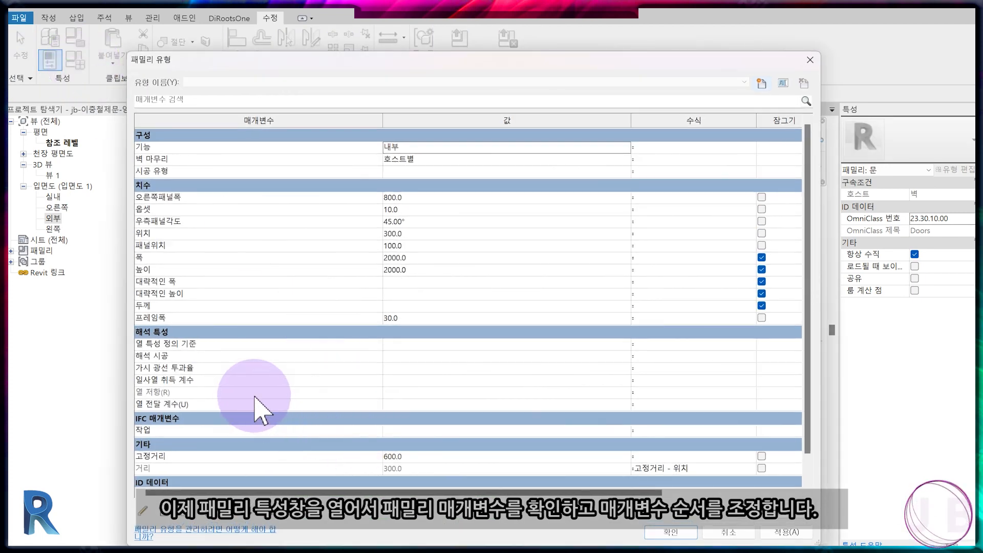
click(302, 318)
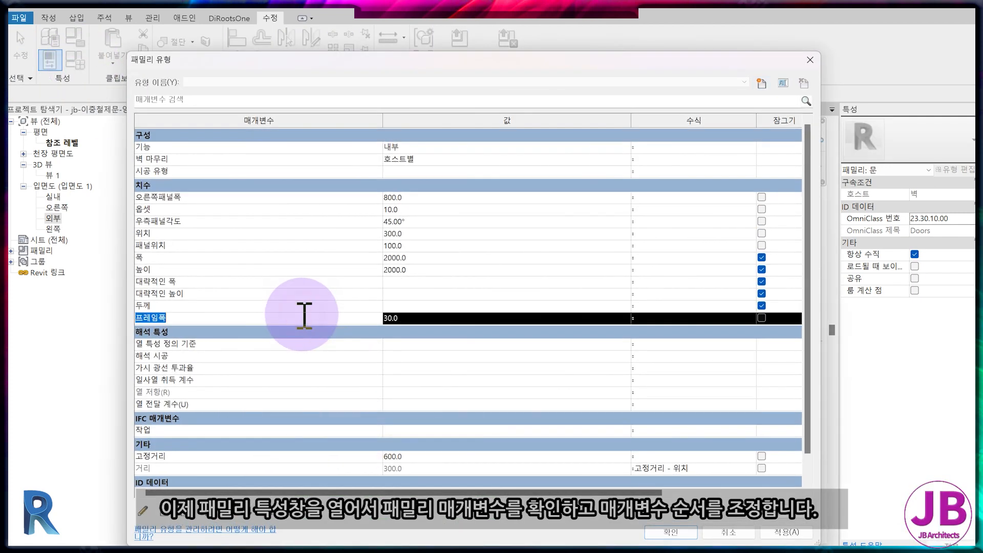
click(213, 519)
click(213, 518)
click(213, 518)
click(213, 518)
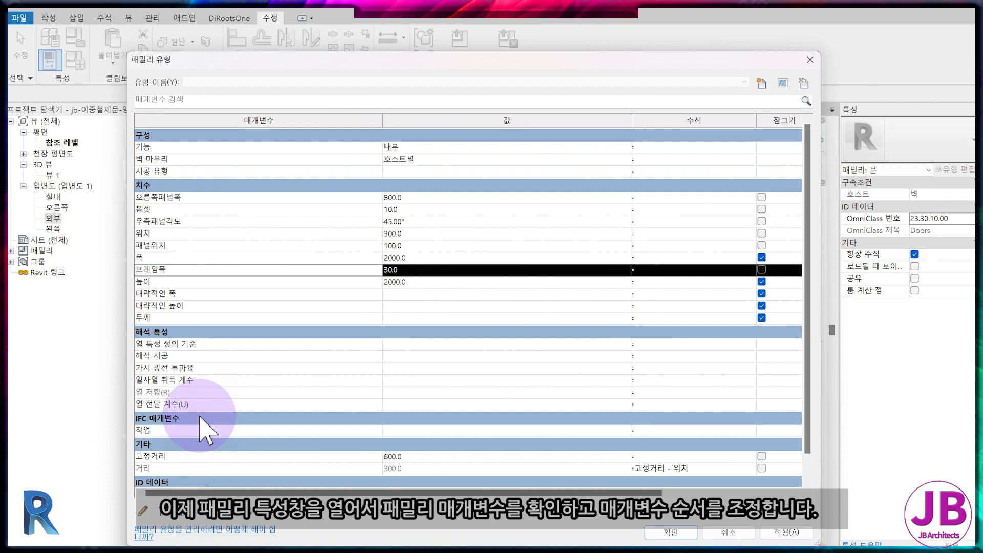
Move the 우측패널각도 parameter to the top of the dimension group and 오른쪽패널폭 down to directly below 위치
click(200, 258)
click(205, 221)
click(211, 519)
click(211, 518)
click(223, 210)
double_click(226, 512)
Move the 옵셋 parameter down the dimension group to directly below 높이
click(174, 210)
double_click(226, 512)
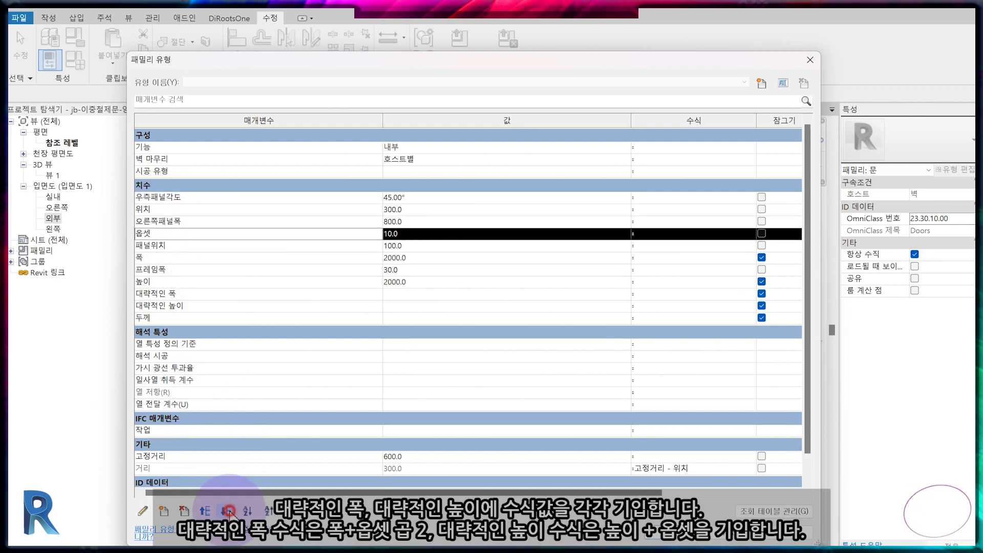
double_click(227, 512)
double_click(227, 512)
click(227, 512)
click(229, 512)
click(221, 511)
click(207, 511)
click(206, 511)
click(207, 512)
Enter the formula 폭 + 옵셋 * 2 for 대략적인 폭 and 높이 + 옵셋 for 대략적인 높이
click(635, 306)
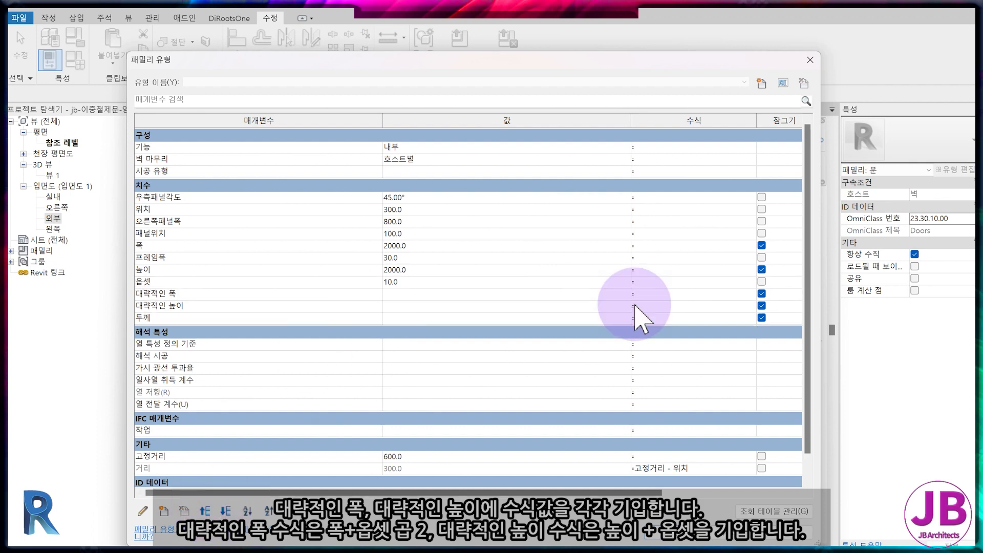
text(폭 + 옵셋 * 2)
click(477, 418)
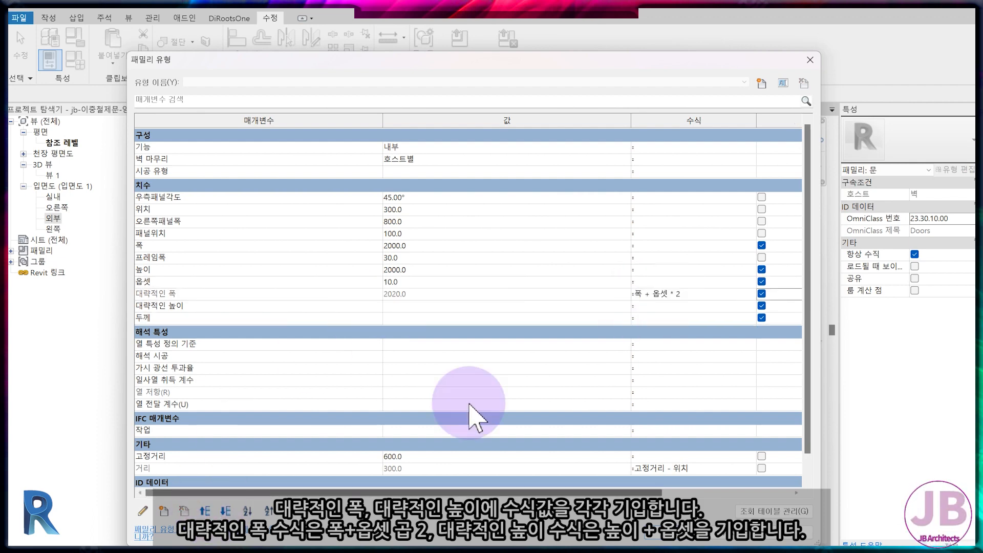
text(높이 + 옵셋)
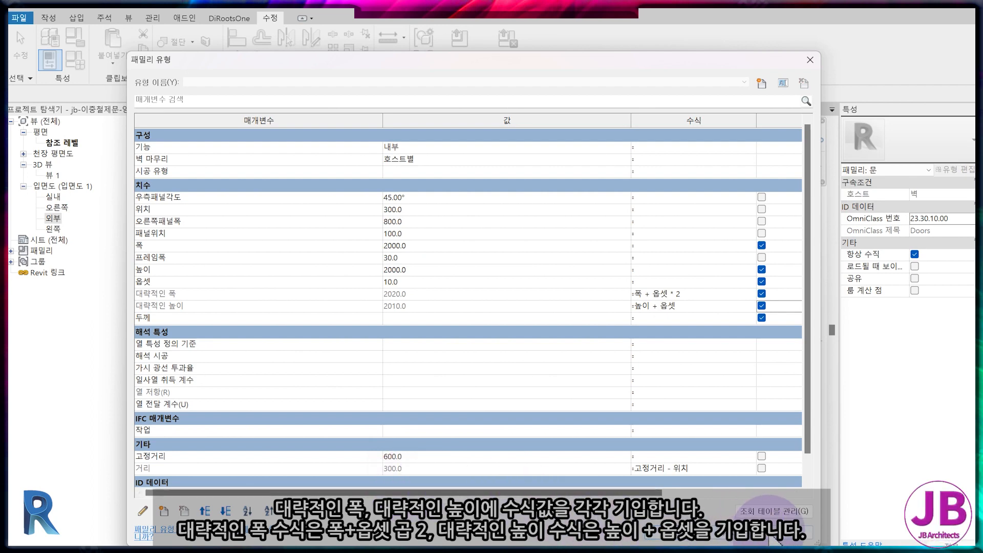
Test the right panel's swing by setting 우측패널각도 to 30°, and undo the change
click(432, 196)
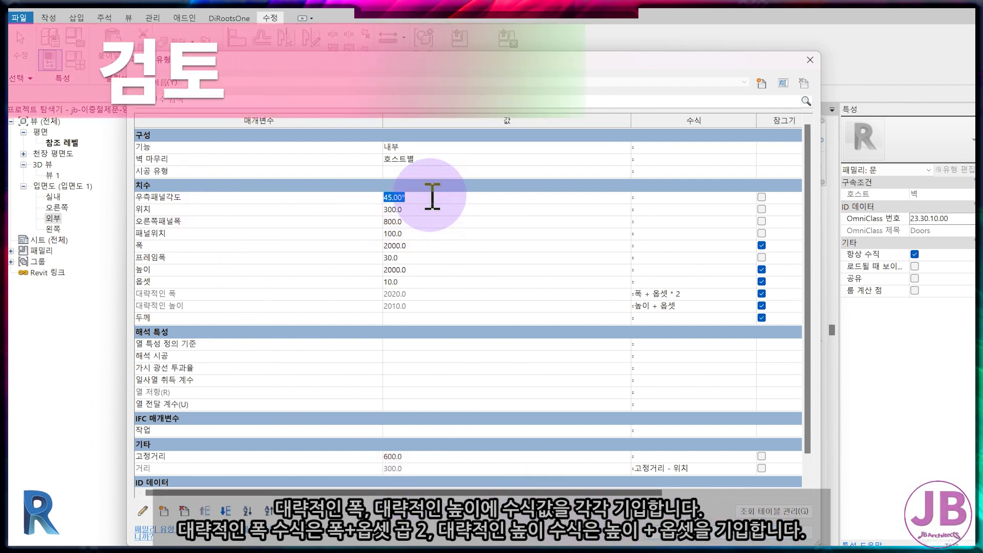
text(30)
key(Return)
key(Return)
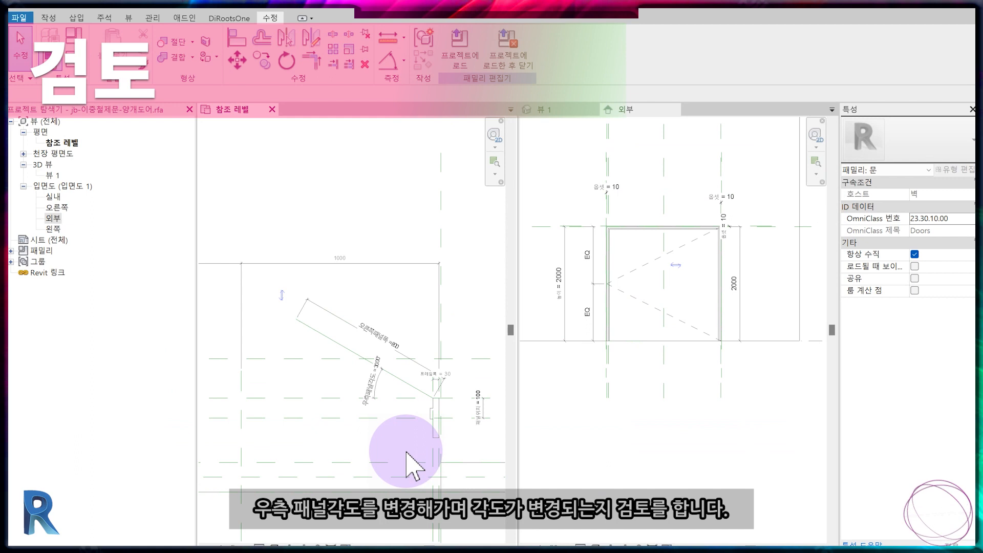
middle_drag(406, 452, 428, 399)
scroll(429, 401, up, 2)
key(ctrl+z)
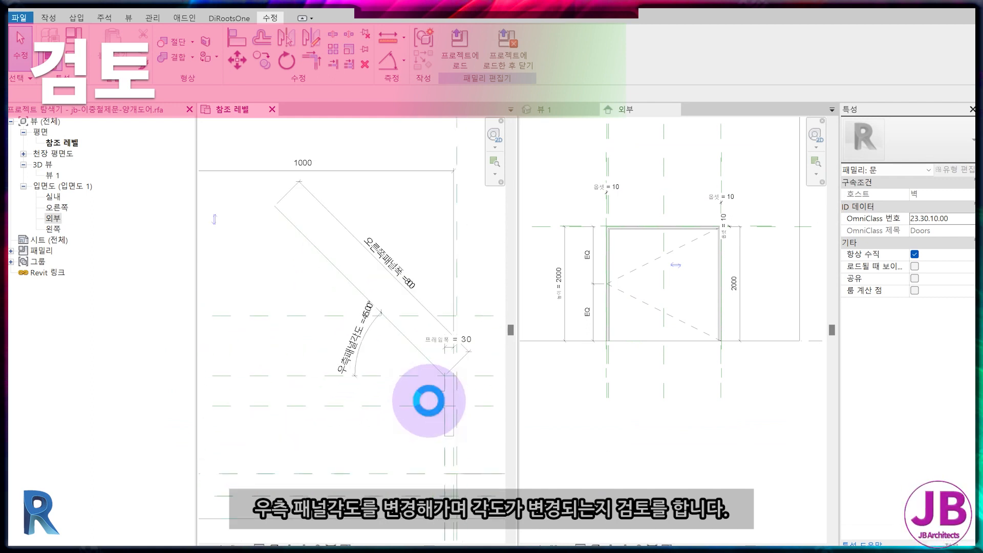
click(636, 274)
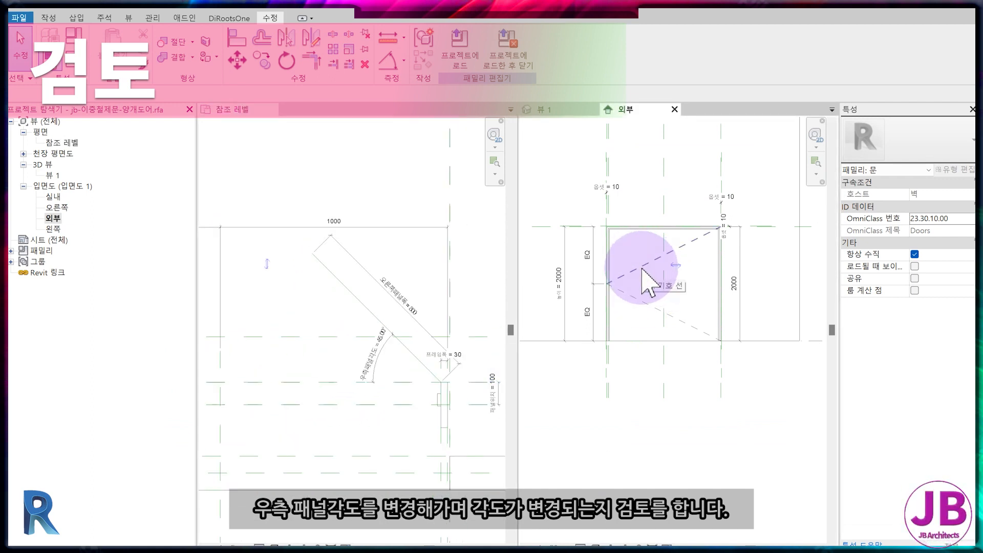
click(643, 270)
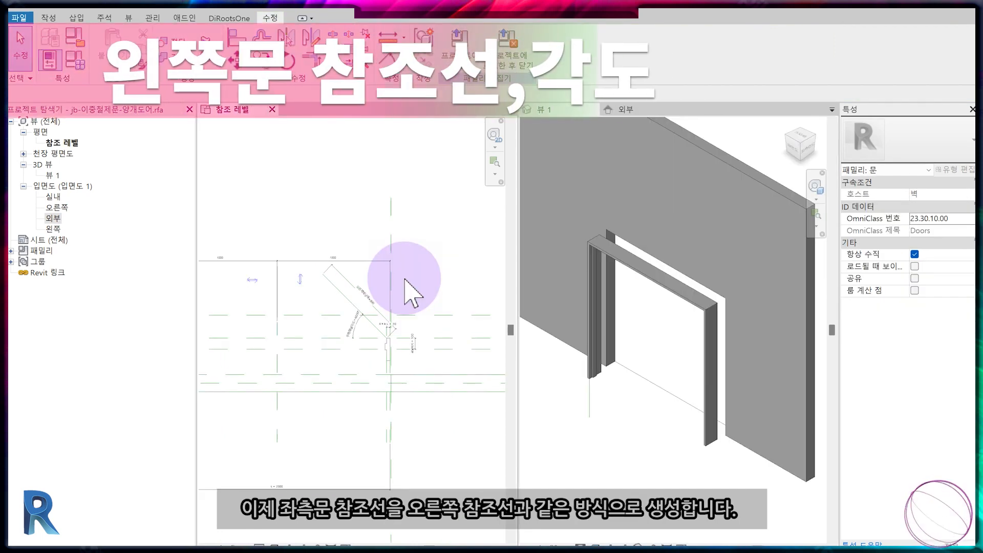
Draw a diagonal reference line about 600 mm long from the left door frame's inner corner for the left panel
scroll(405, 280, down, 1)
middle_drag(288, 325, 332, 314)
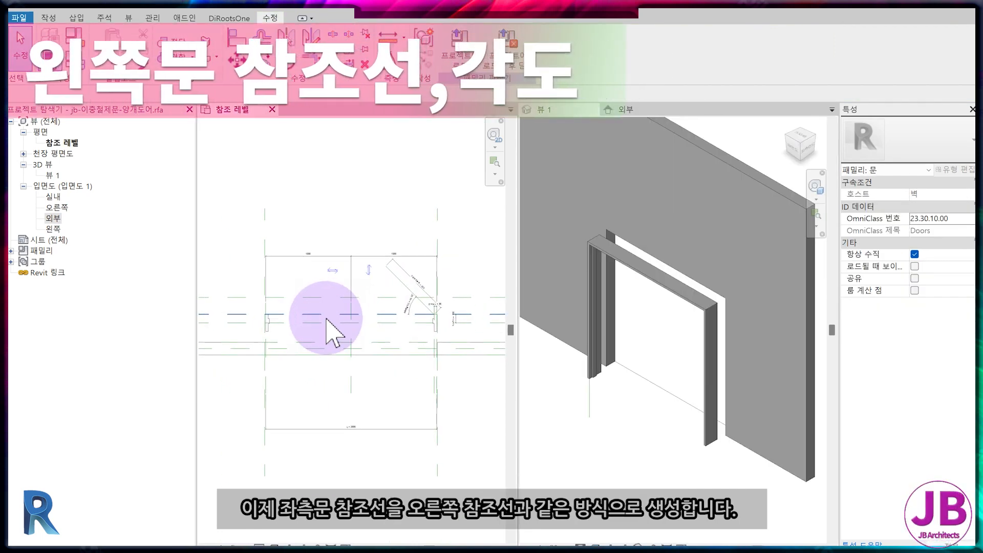
click(49, 18)
click(622, 45)
scroll(279, 316, up, 5)
click(215, 307)
click(382, 140)
key(Escape)
key(Escape)
Turn the left panel reference line's temporary length dimension into a permanent one
click(345, 176)
click(281, 209)
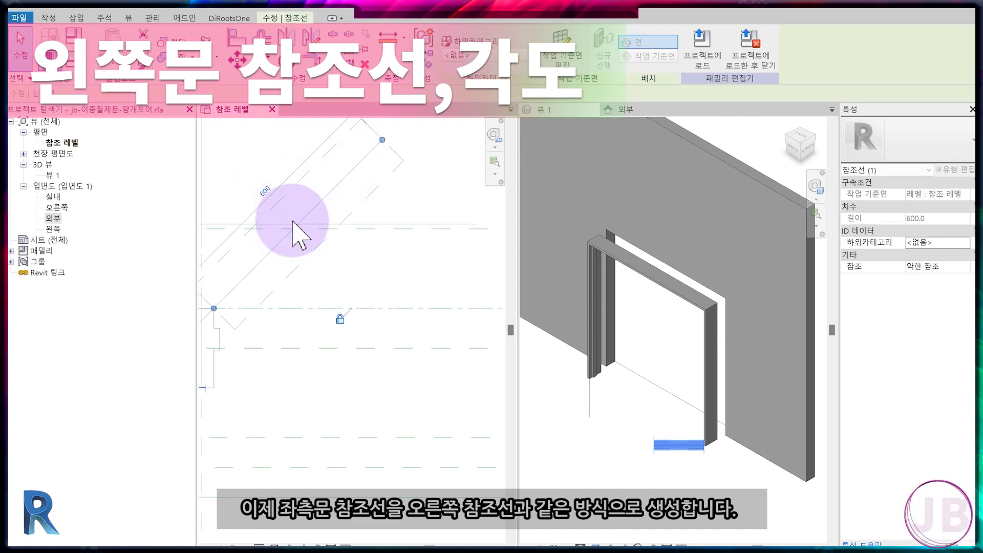
key(Escape)
middle_drag(305, 227, 352, 285)
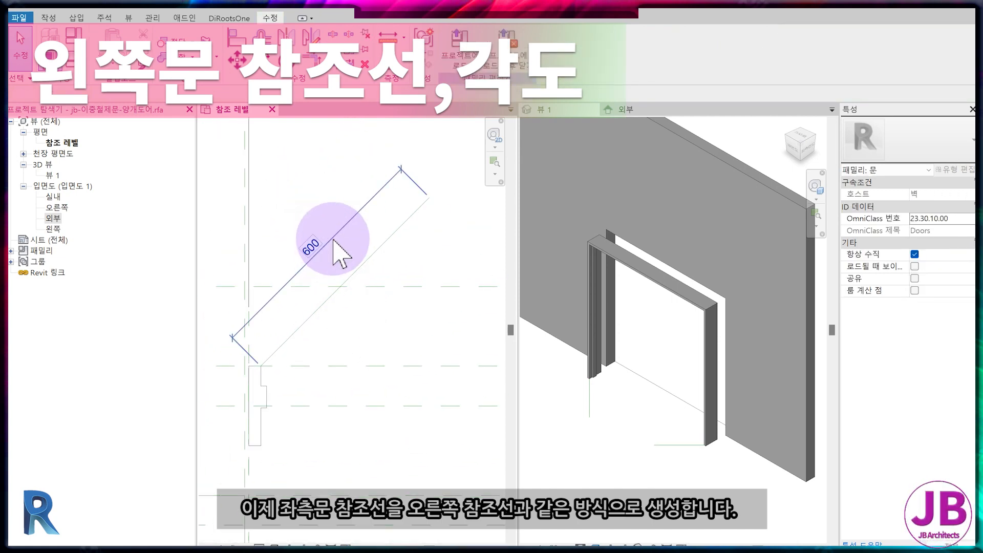
Copy the left reference plane about 30 mm inward to the inner face of the left door frame
click(338, 251)
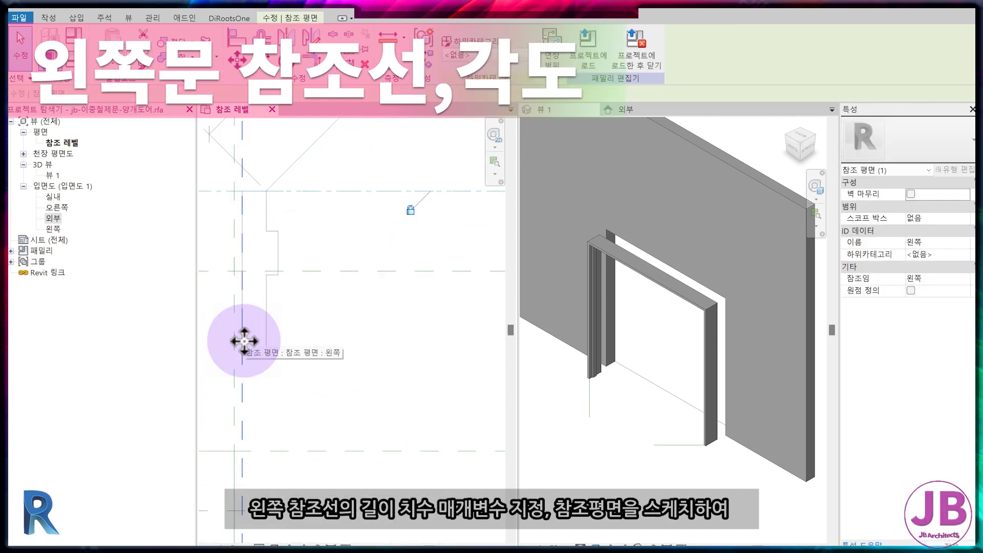
key(c)
key(o)
click(241, 335)
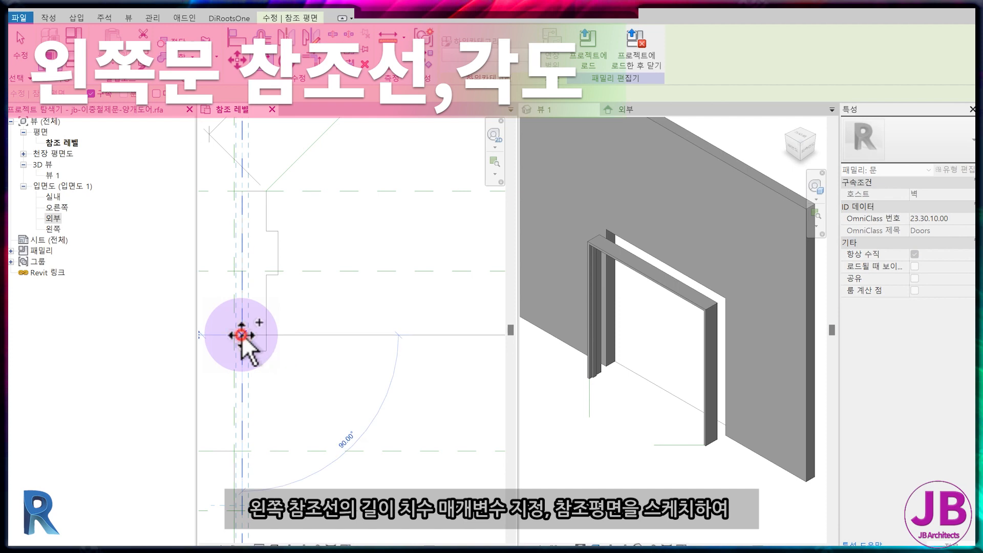
click(270, 335)
key(Escape)
Dimension the gap between the left reference plane and its inner copy above the left frame
scroll(293, 359, down, 4)
scroll(294, 331, up, 2)
scroll(270, 205, up, 2)
key(d)
key(i)
click(250, 210)
click(281, 210)
click(272, 164)
key(Escape)
key(Escape)
Label the left frame width dimension with the existing parameter 프레임폭
click(266, 163)
click(472, 47)
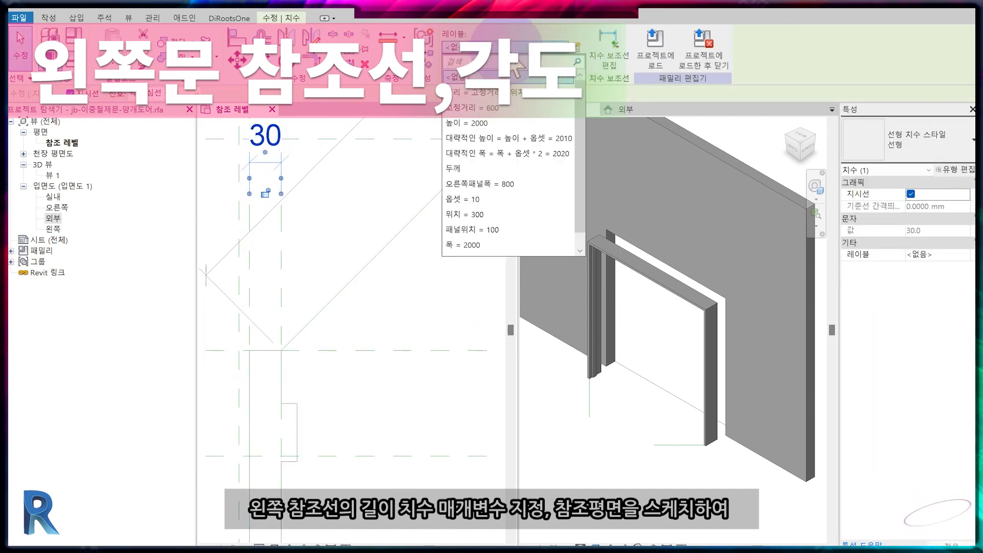
click(495, 245)
key(Escape)
scroll(402, 351, down, 2)
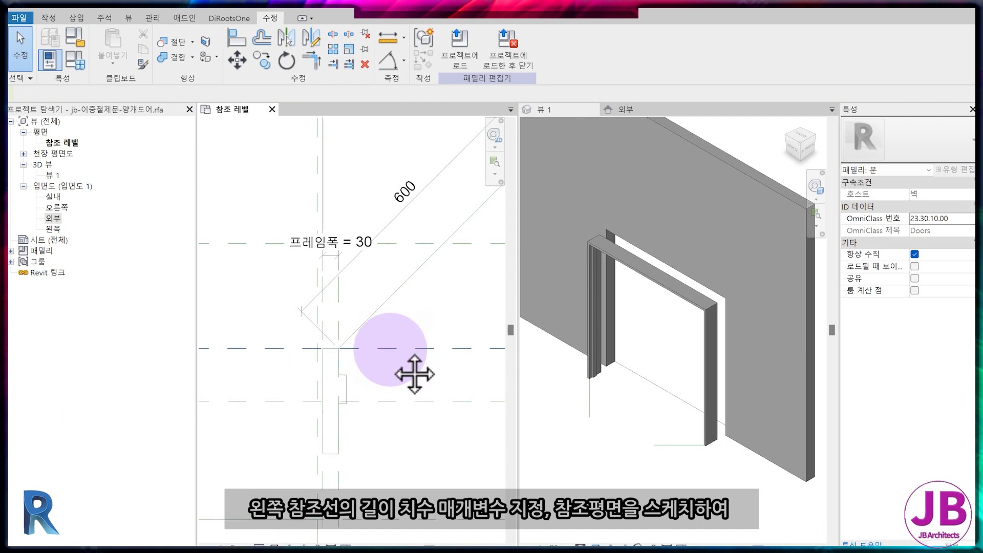
Align and lock the left panel reference line's lower endpoint to the reference planes at the frame's inner corner
middle_drag(411, 373, 342, 381)
key(a)
key(l)
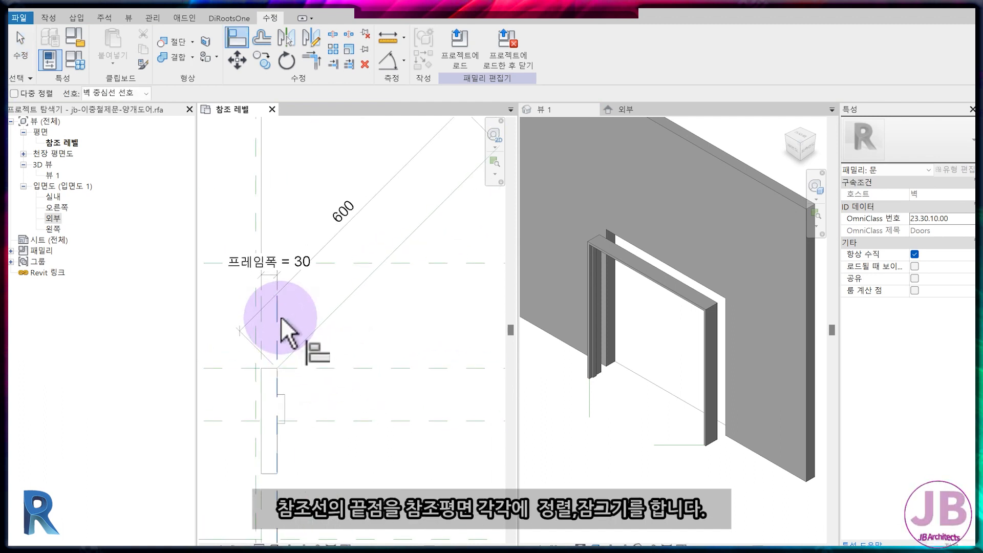
key(Tab)
click(279, 368)
click(266, 407)
click(277, 367)
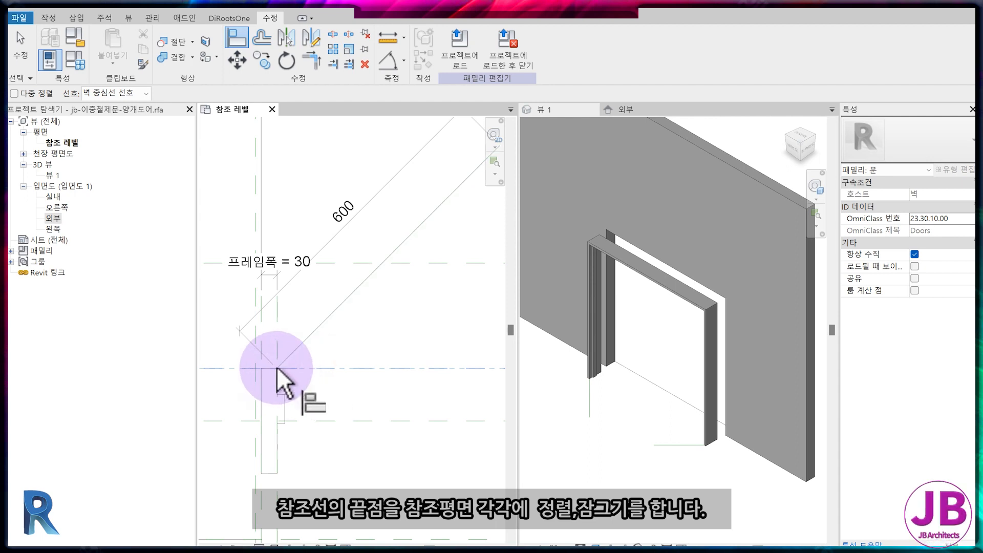
Add an angular dimension between the horizontal reference plane and the left panel reference line
key(d)
key(i)
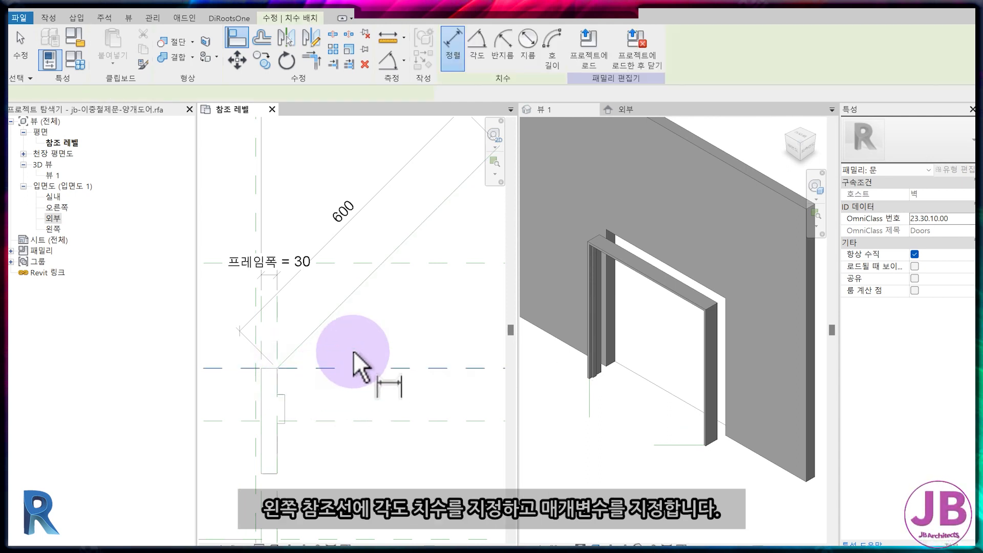
click(477, 51)
click(391, 367)
click(340, 314)
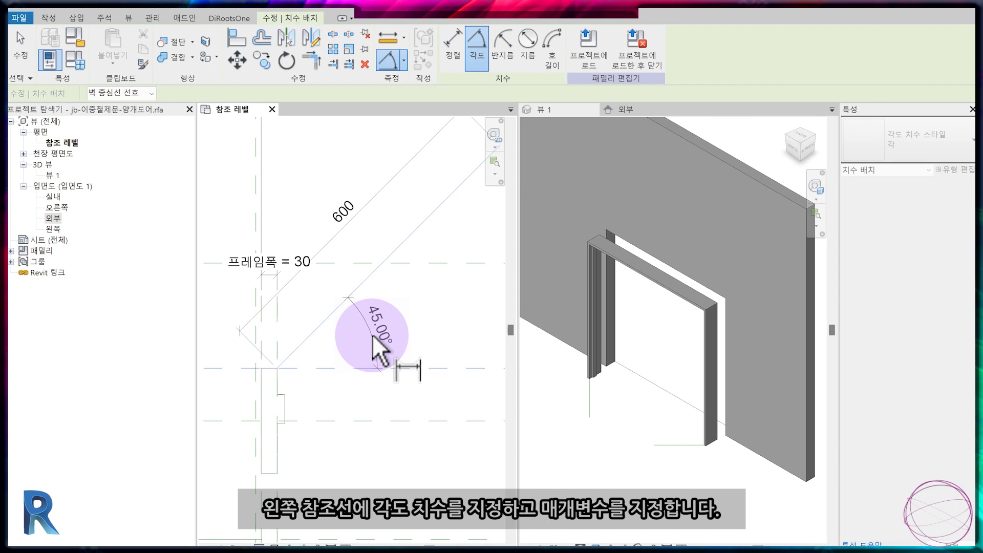
click(391, 328)
scroll(248, 367, down, 4)
key(Escape)
key(Escape)
Label the left panel's length with a new type parameter 왼쪽패널폭 and give it the formula 폭 - 오른쪽패널폭 - 프레임폭 * 2
click(293, 291)
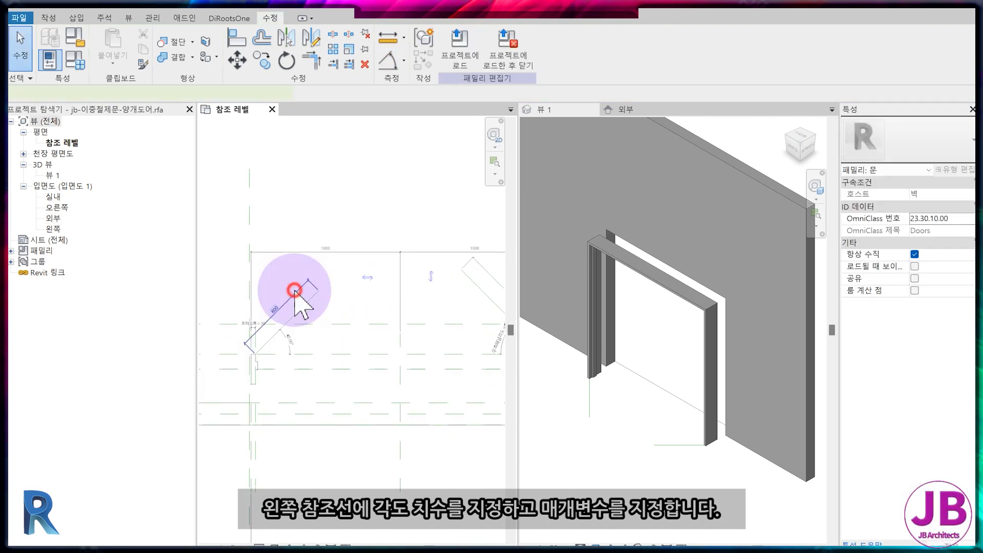
click(577, 47)
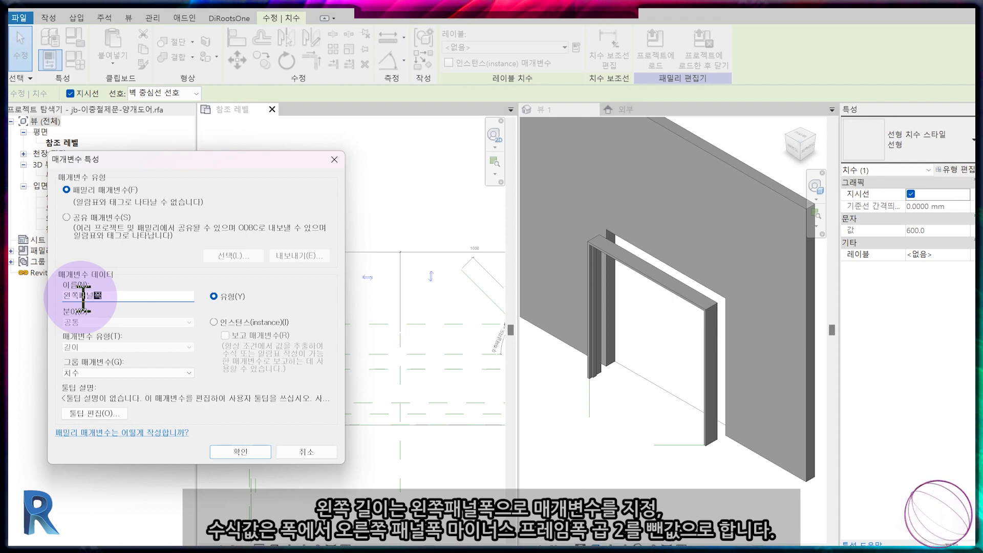
key(Return)
click(78, 57)
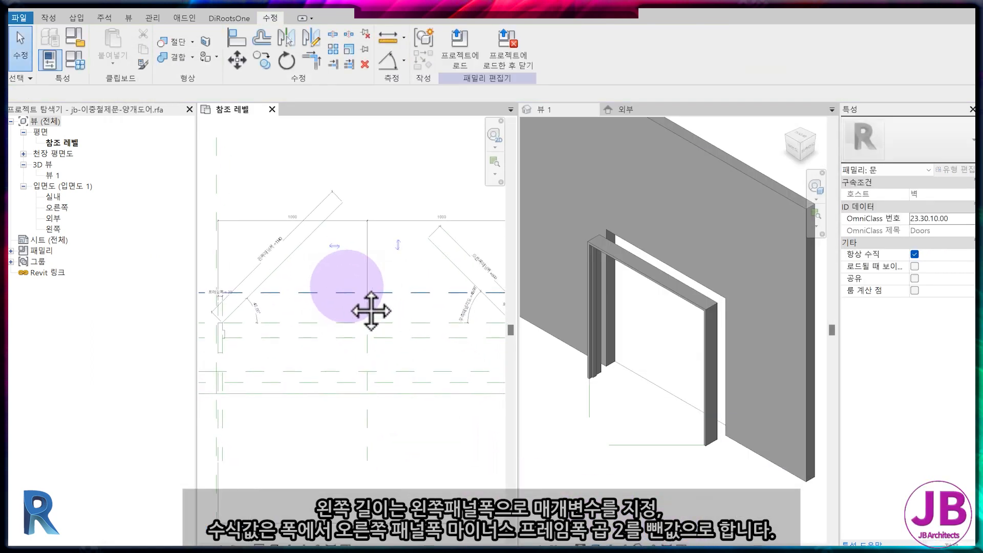
Set 오른쪽패널폭 to 870 in the family types to test how the left panel width responds
middle_drag(346, 287, 339, 273)
scroll(463, 297, up, 1)
middle_drag(425, 248, 360, 225)
scroll(432, 225, up, 1)
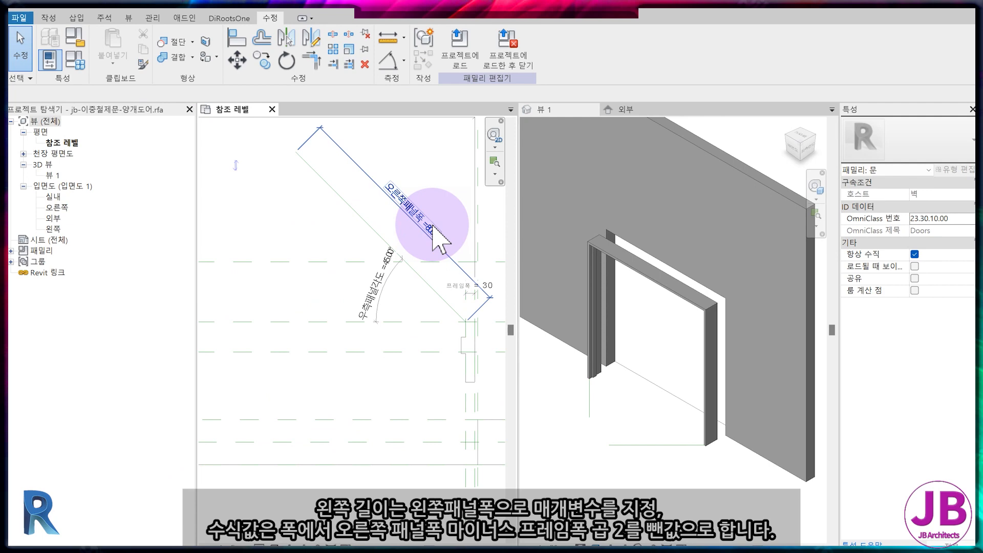
click(85, 69)
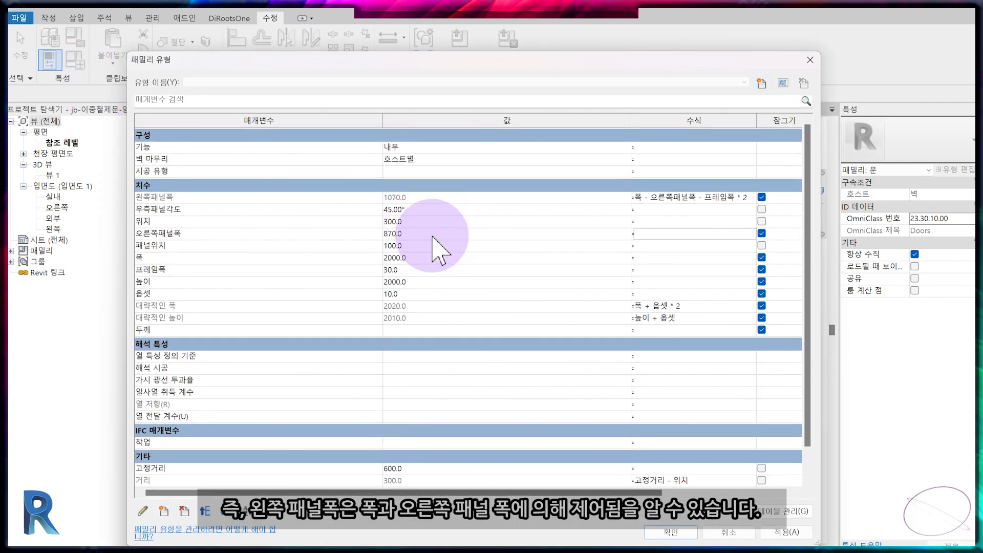
click(671, 532)
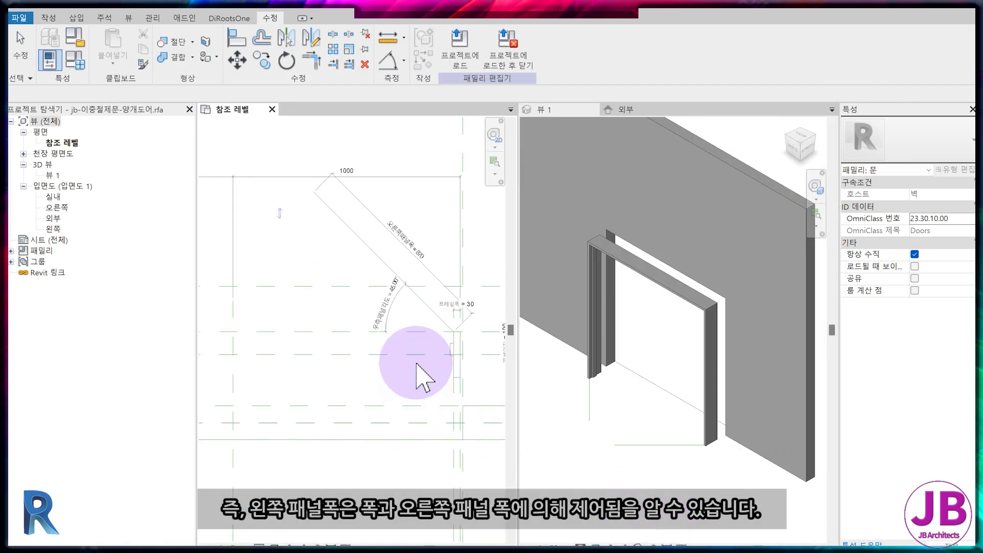
Label the left panel's angular dimension with the existing parameter 우측패널각도
scroll(417, 365, down, 4)
click(256, 339)
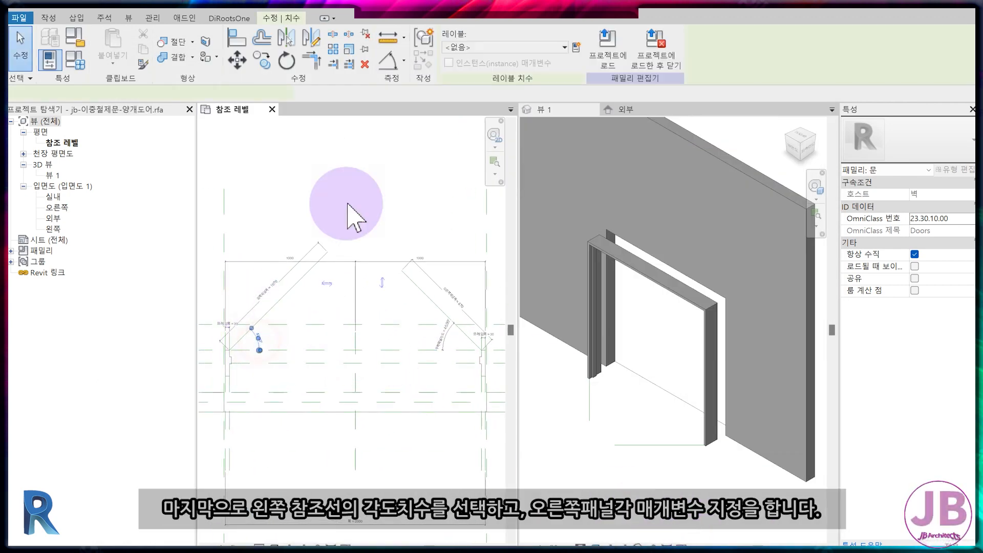
click(502, 47)
click(503, 93)
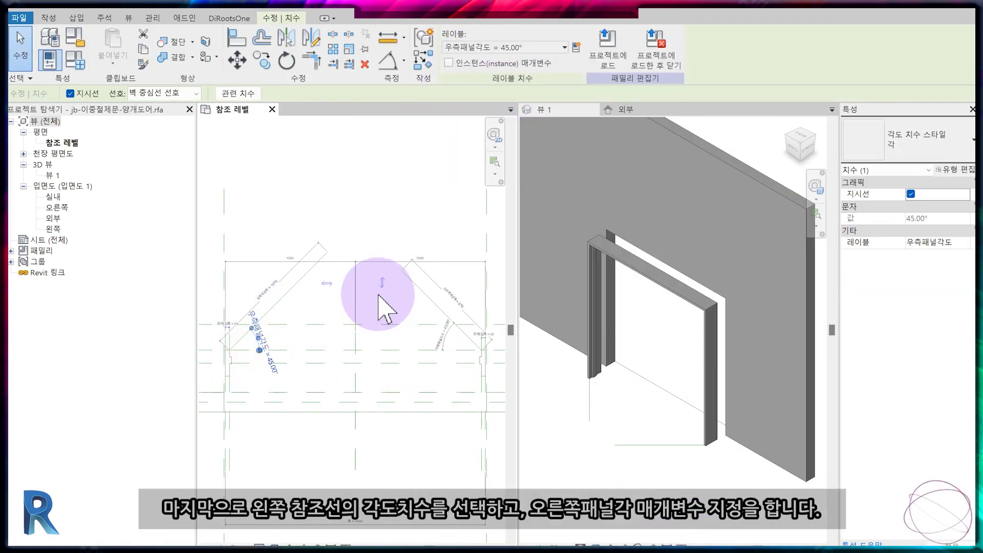
click(254, 245)
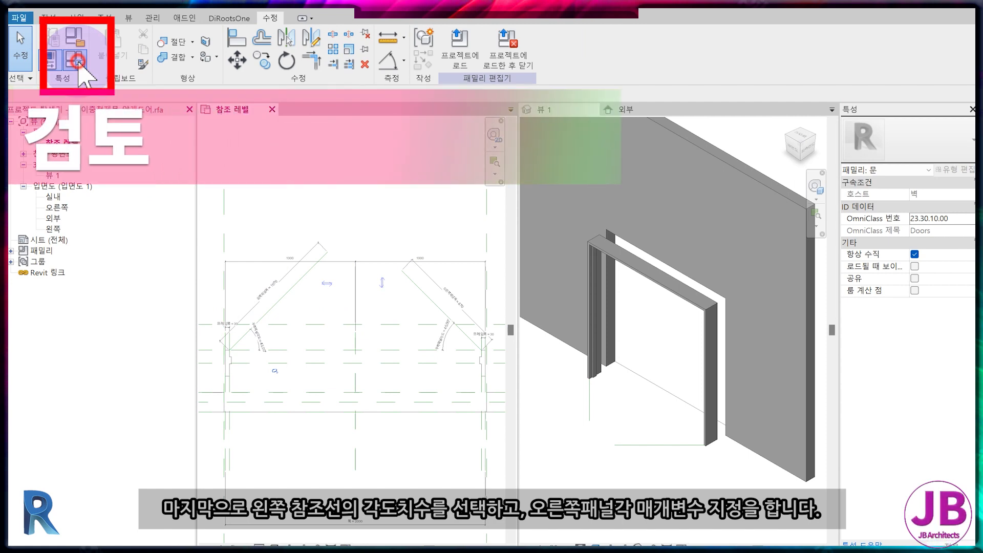
Test the swing of both panels by changing 우측패널각도 in the family types, finishing with 30°
click(78, 61)
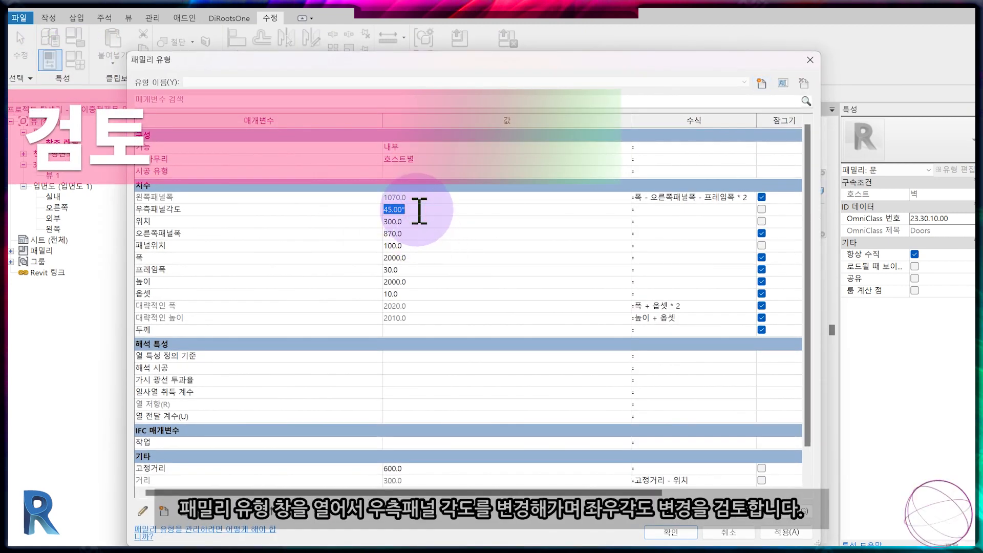
key(Return)
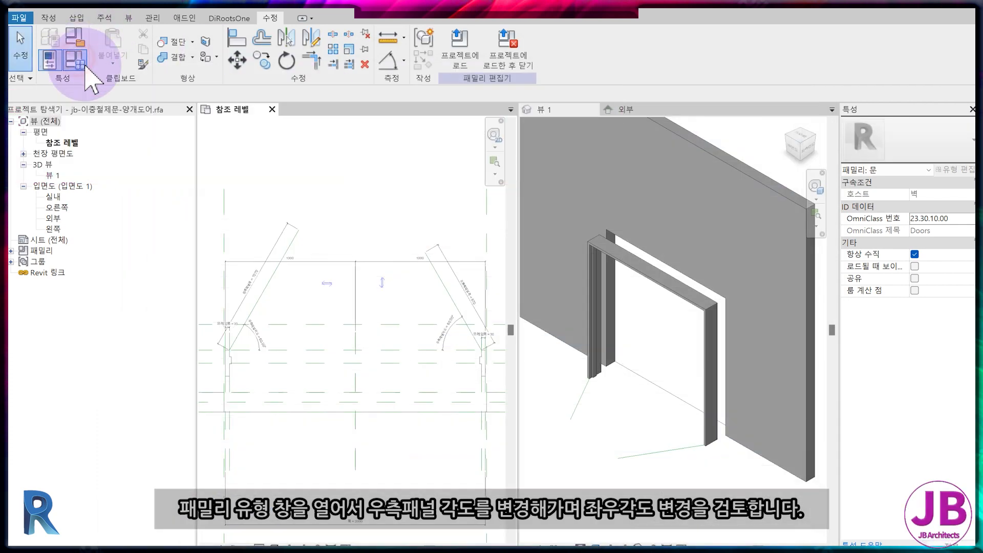
click(76, 60)
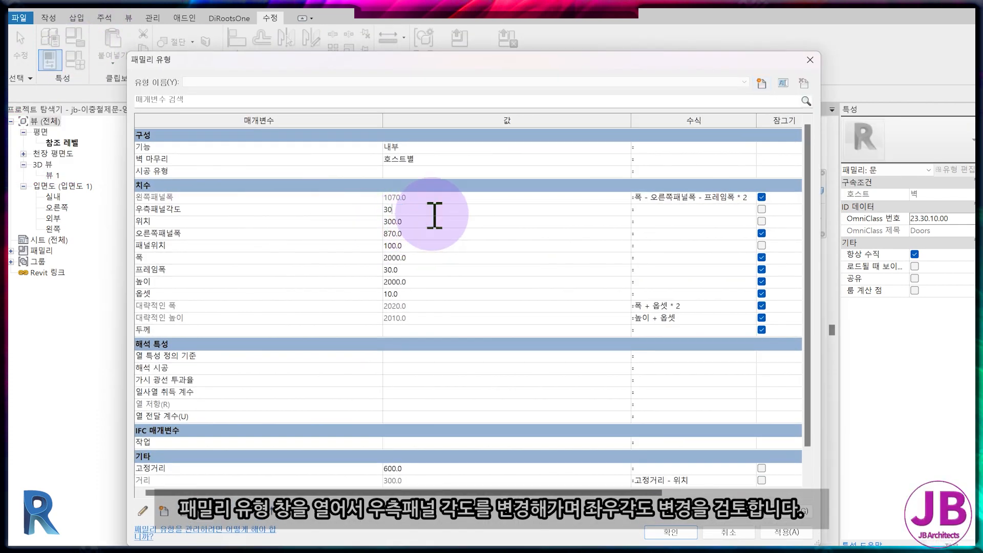
key(Return)
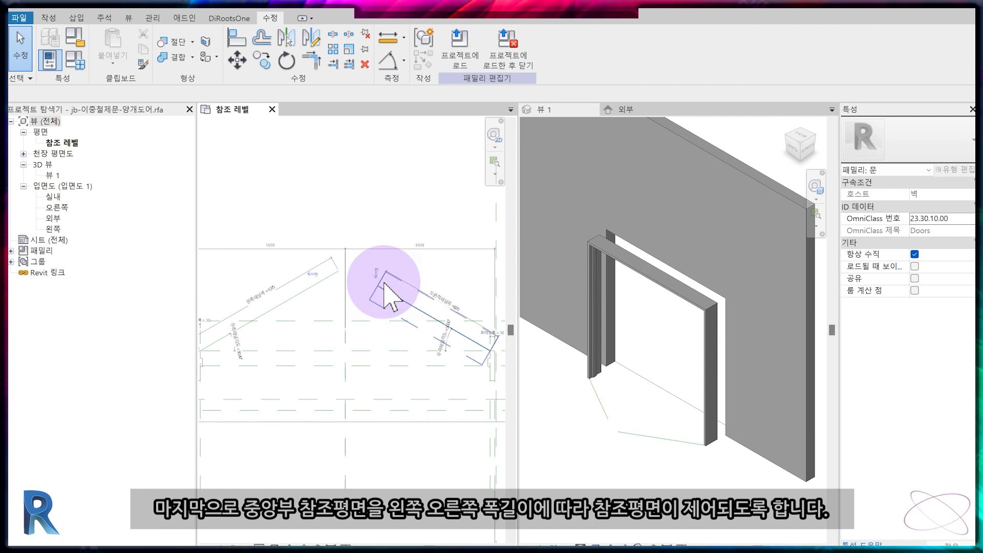
Dimension the distance from the centre reference plane to the inner reference plane of the right frame
click(410, 251)
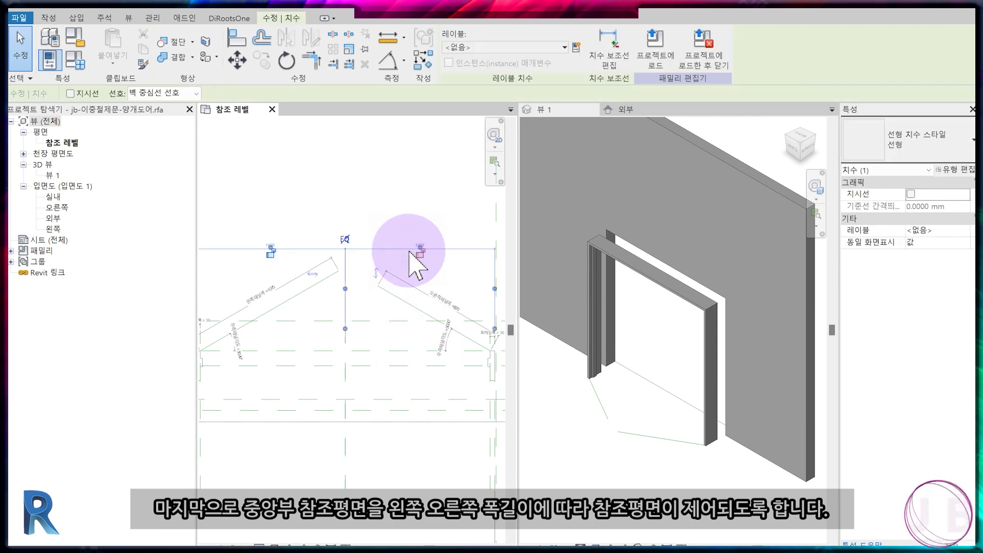
click(346, 388)
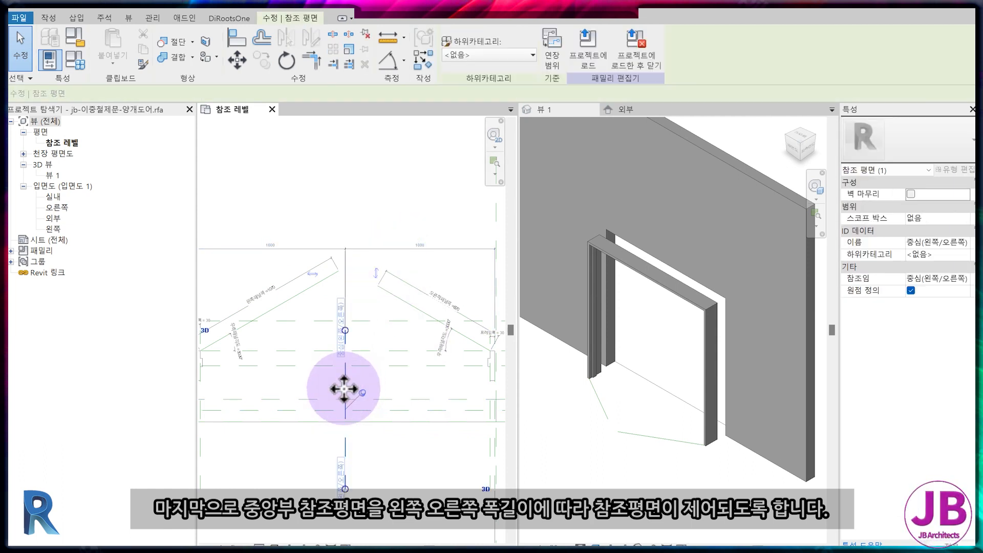
click(419, 249)
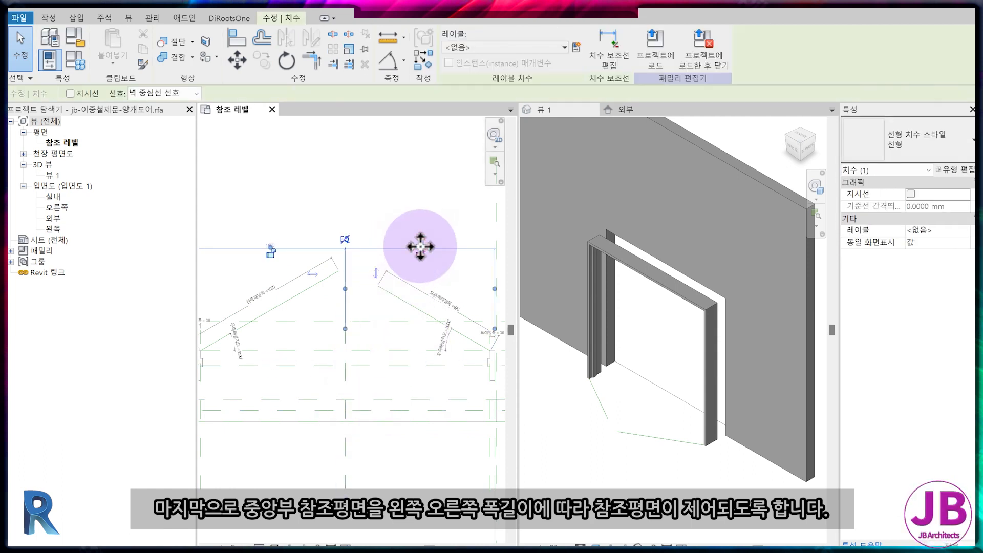
scroll(358, 219, up, 3)
key(d)
key(i)
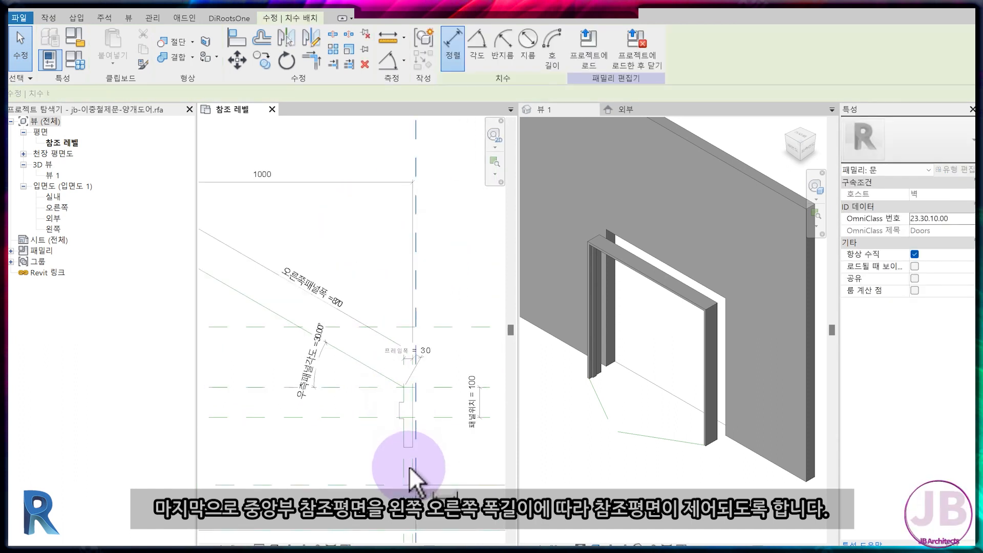
middle_drag(331, 353, 420, 371)
click(262, 393)
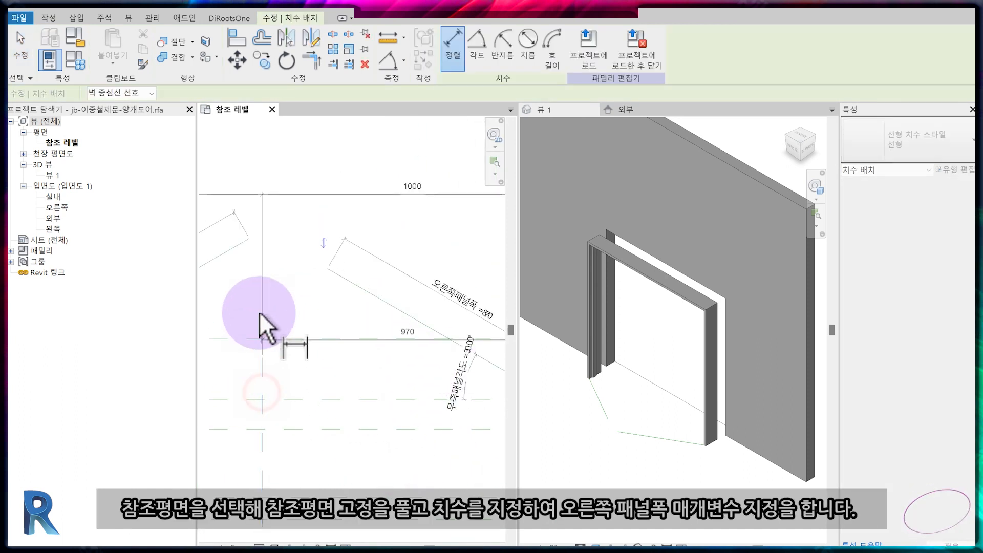
click(288, 217)
middle_drag(398, 260, 344, 259)
key(Escape)
key(Escape)
Label the dimension between the centre plane and the right frame with 오른쪽패널폭 so the parameter controls the plane
click(341, 205)
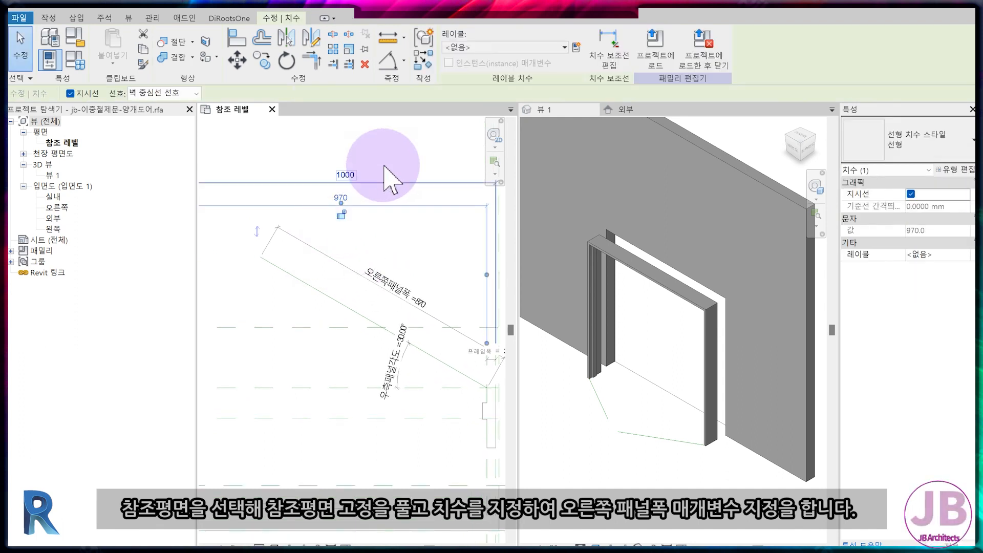
click(505, 47)
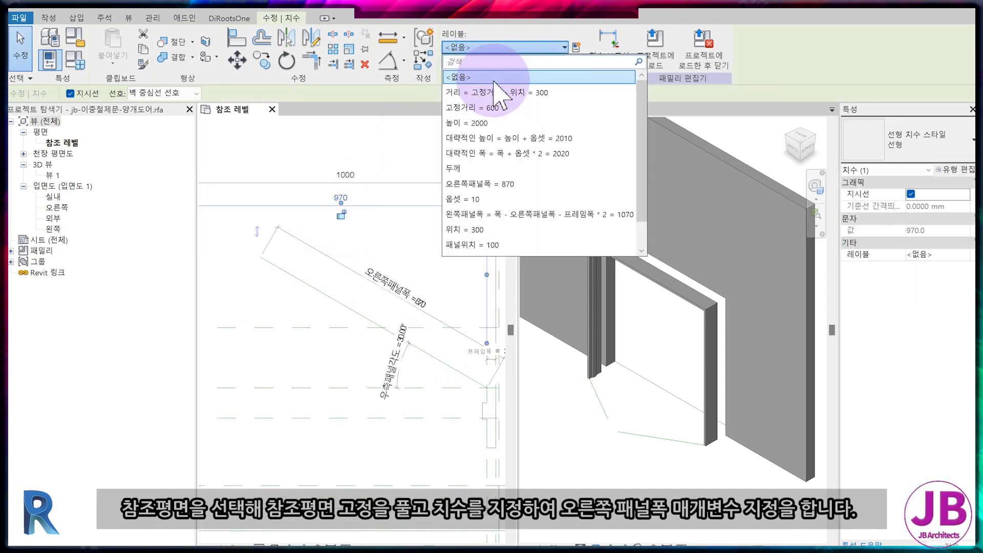
click(518, 183)
scroll(411, 301, down, 3)
middle_drag(411, 301, 400, 386)
scroll(406, 256, up, 3)
scroll(415, 263, down, 1)
middle_drag(429, 294, 385, 282)
click(393, 351)
scroll(393, 351, down, 3)
middle_drag(400, 364, 418, 362)
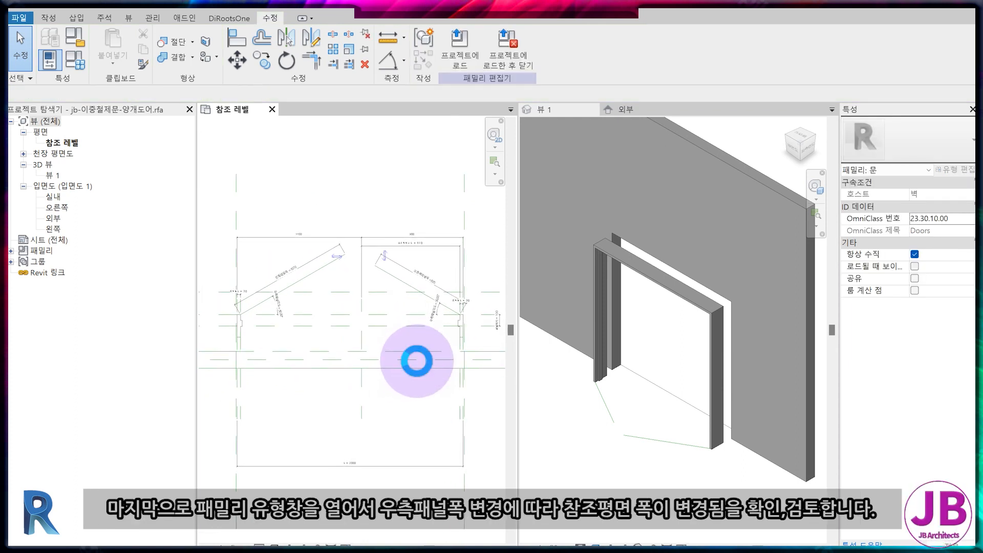
Set 우측패널각도 to 45° in the family types and check the width dimensions around the centre plane
click(75, 56)
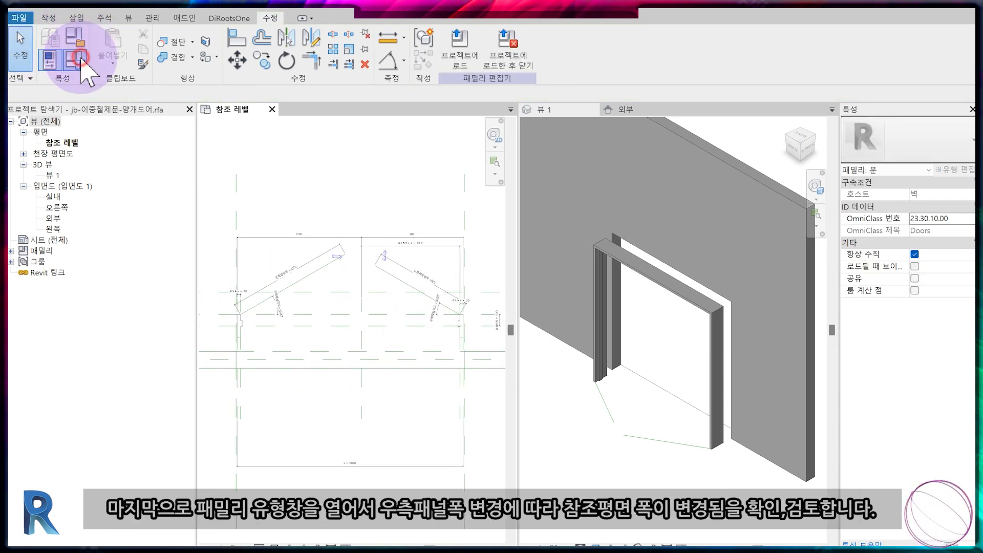
click(425, 207)
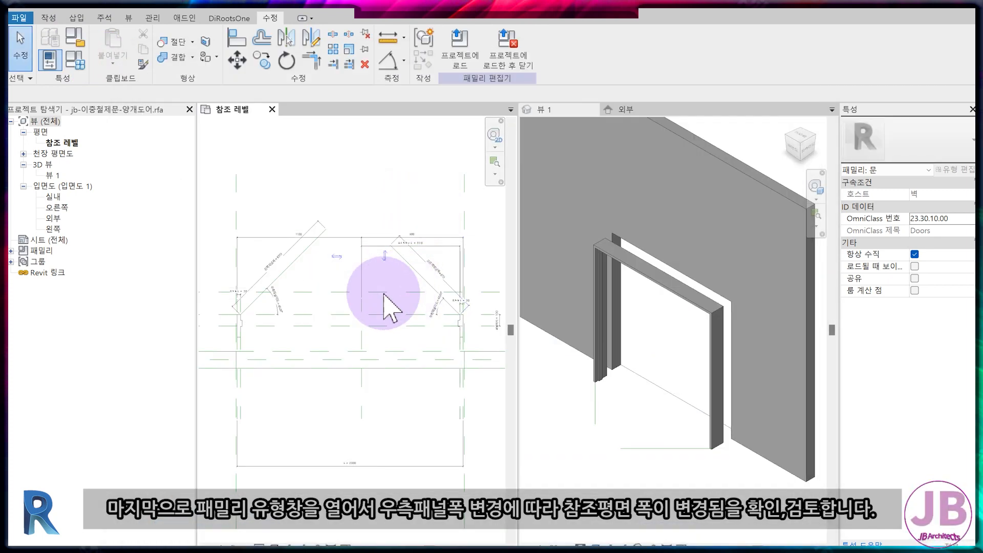
click(336, 242)
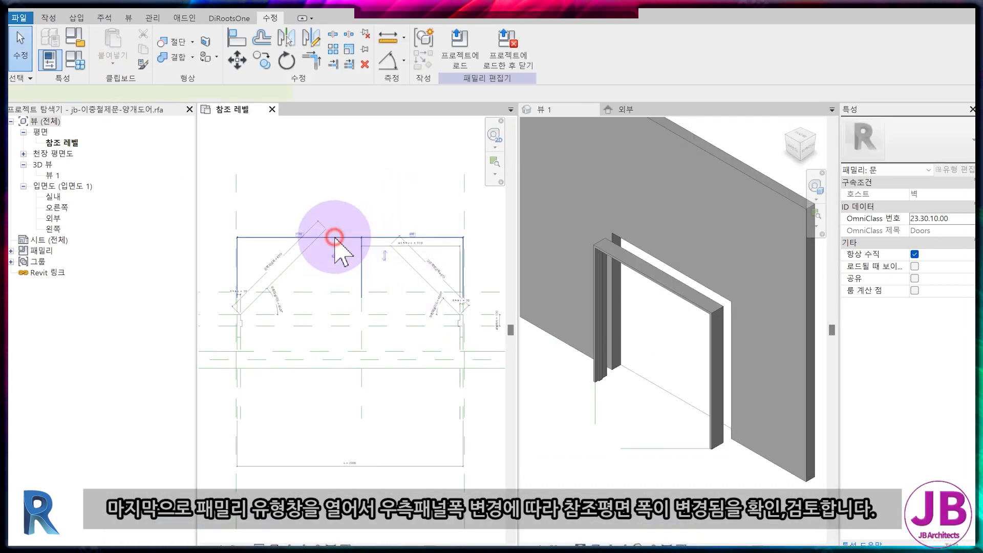
scroll(444, 249, up, 3)
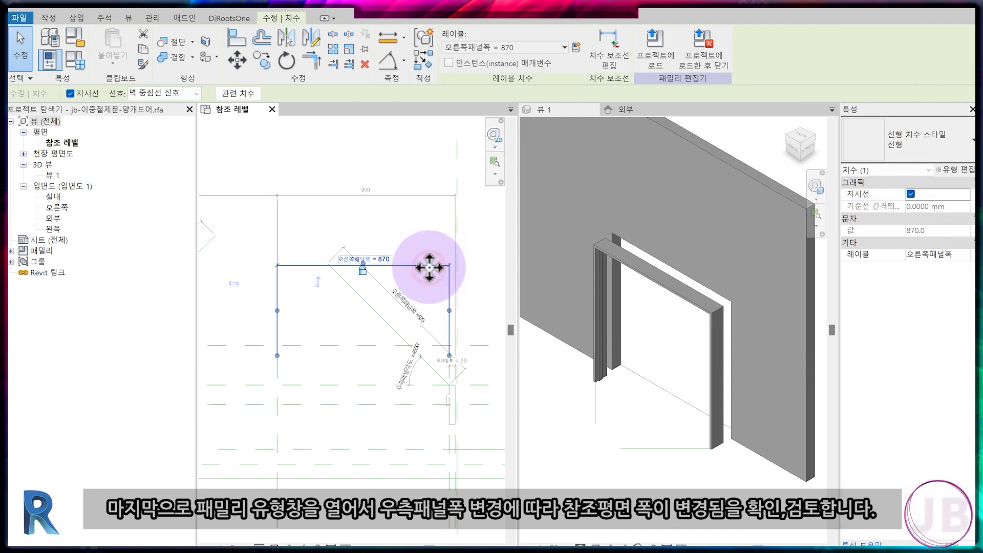
click(419, 218)
scroll(389, 308, down, 3)
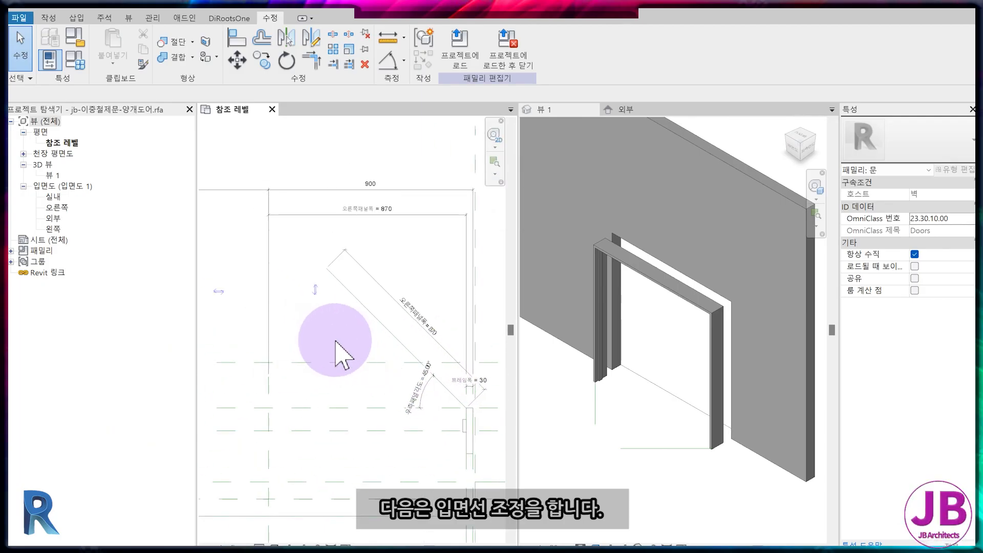
Move the free ends of both elevation swing lines in the 외부 elevation onto the centre reference plane
click(626, 109)
click(647, 321)
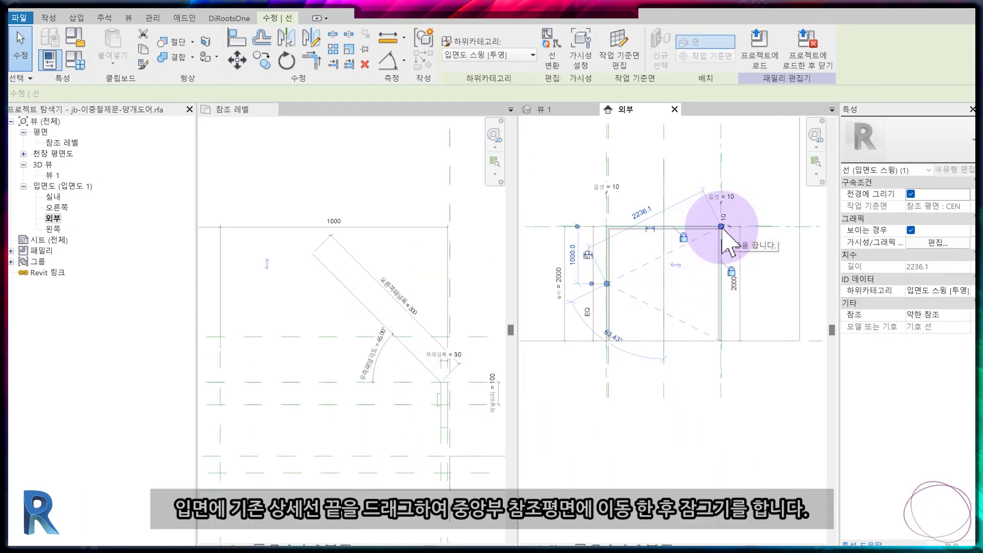
drag(721, 226, 658, 233)
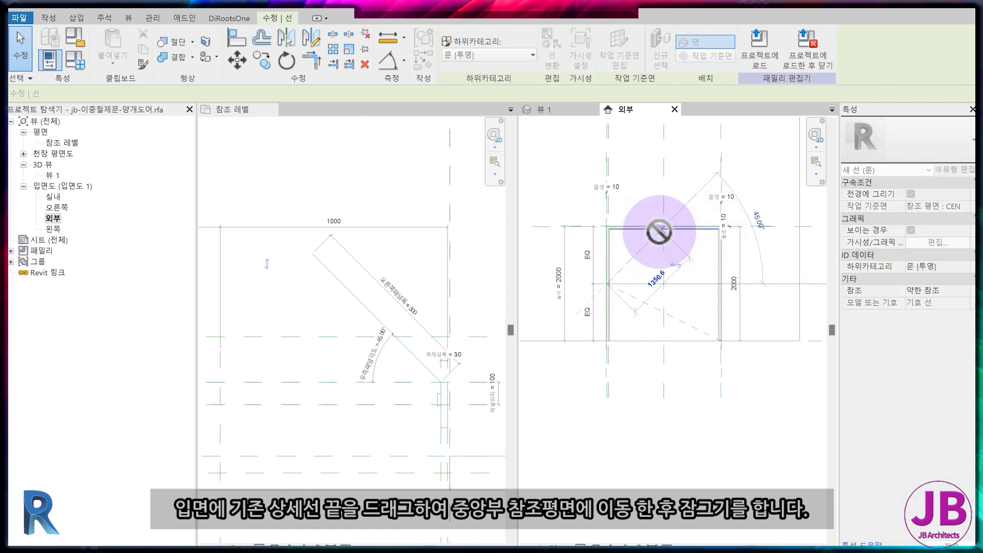
click(752, 544)
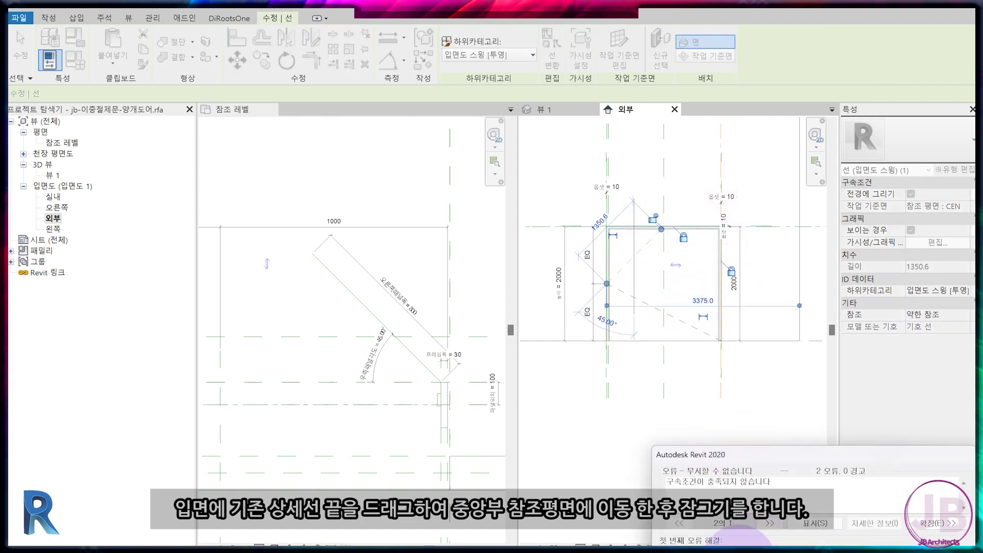
click(686, 324)
drag(717, 339, 660, 341)
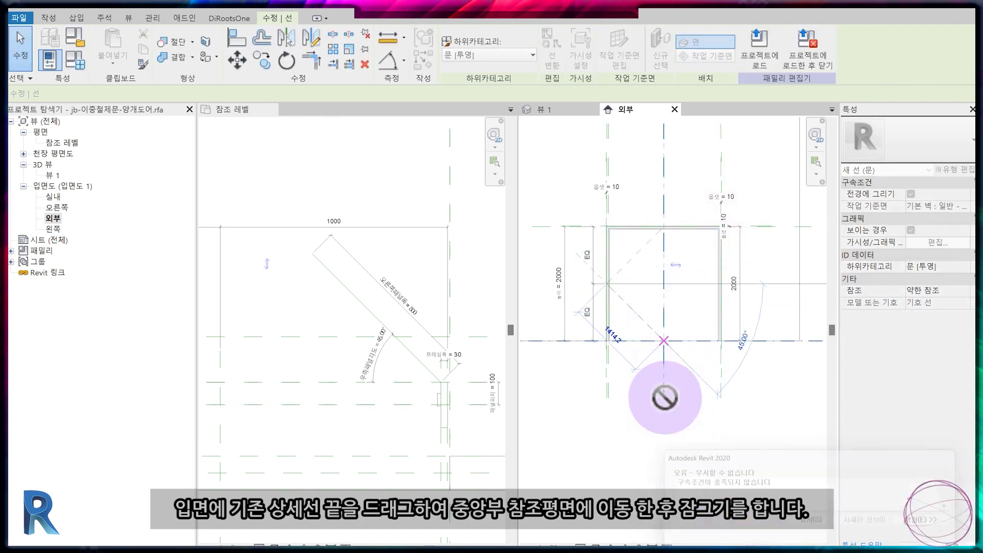
click(756, 530)
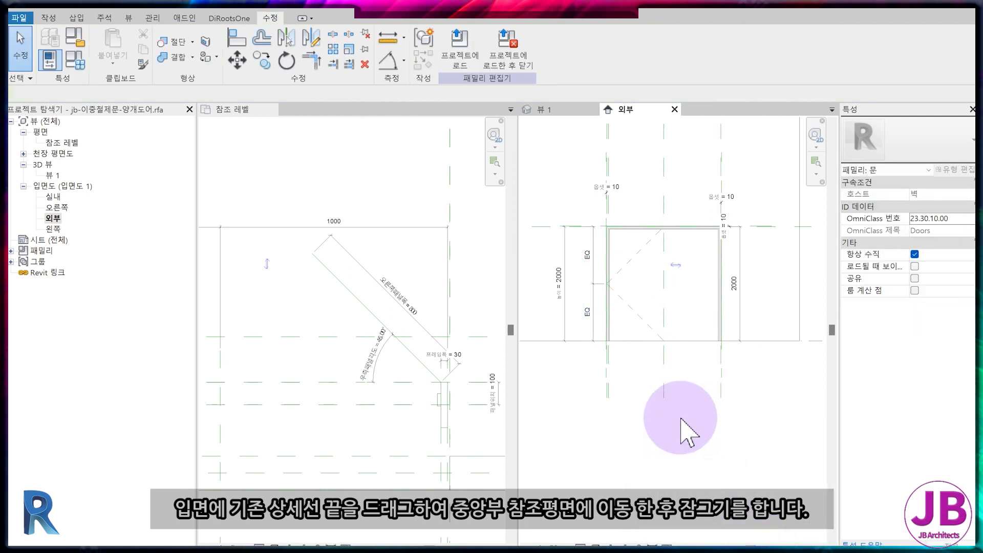
click(560, 109)
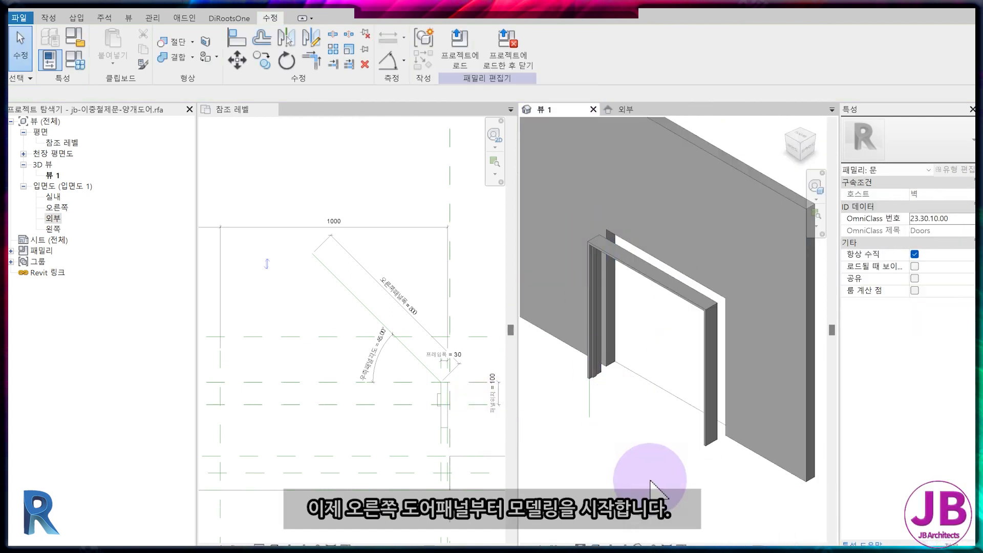
scroll(351, 461, down, 2)
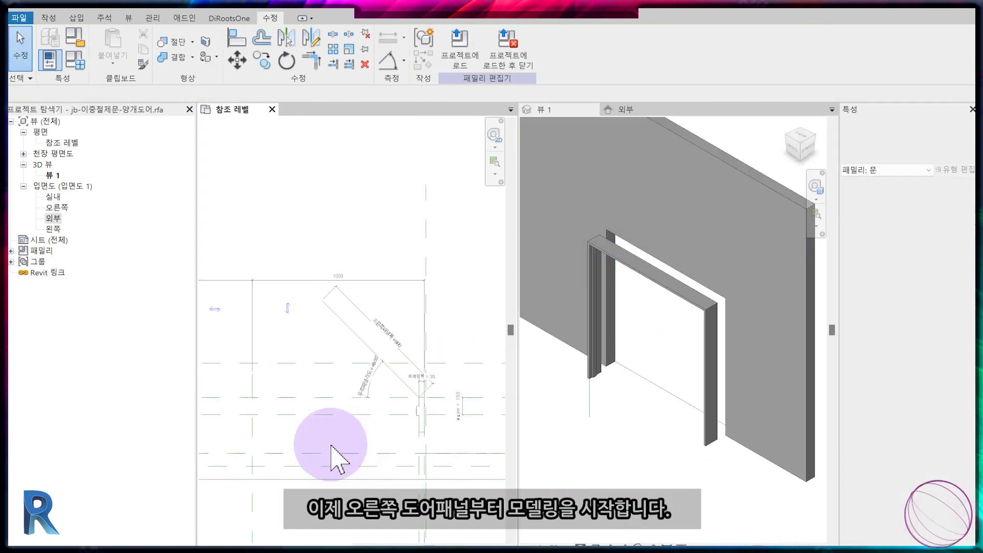
middle_drag(402, 465, 379, 448)
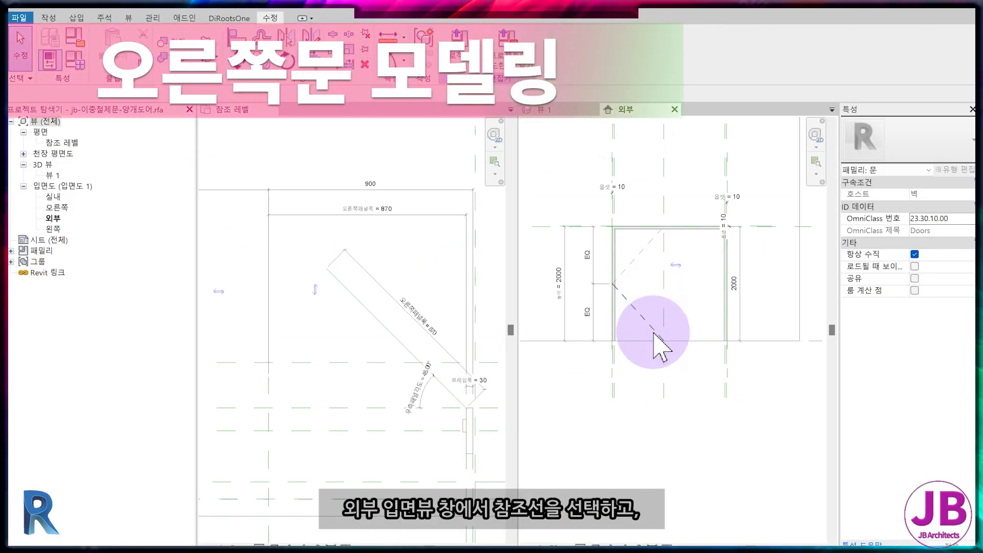
Set the work plane by picking the reference line in the 외부 elevation and switch to the 참조 레벨 floor plan
click(650, 348)
click(49, 18)
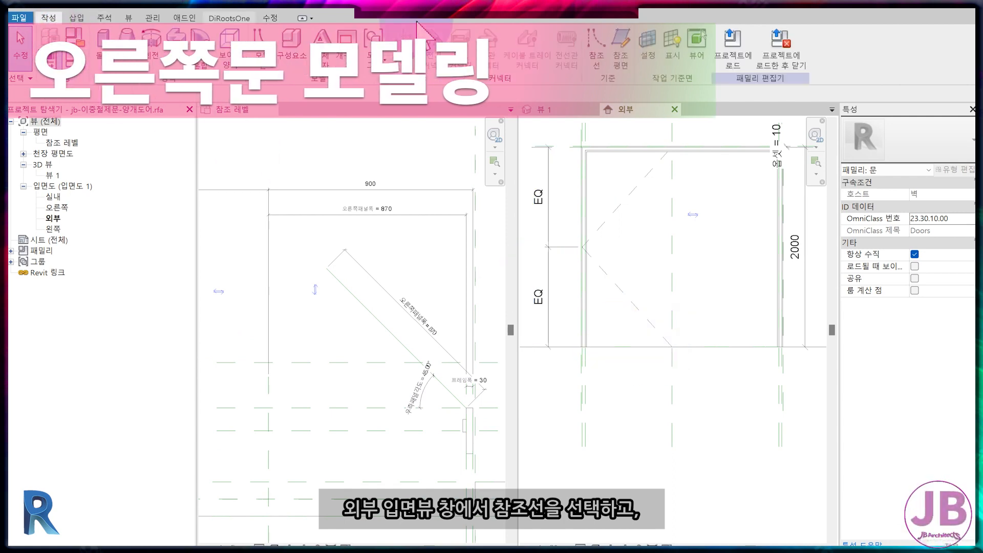
click(648, 48)
click(392, 302)
click(472, 357)
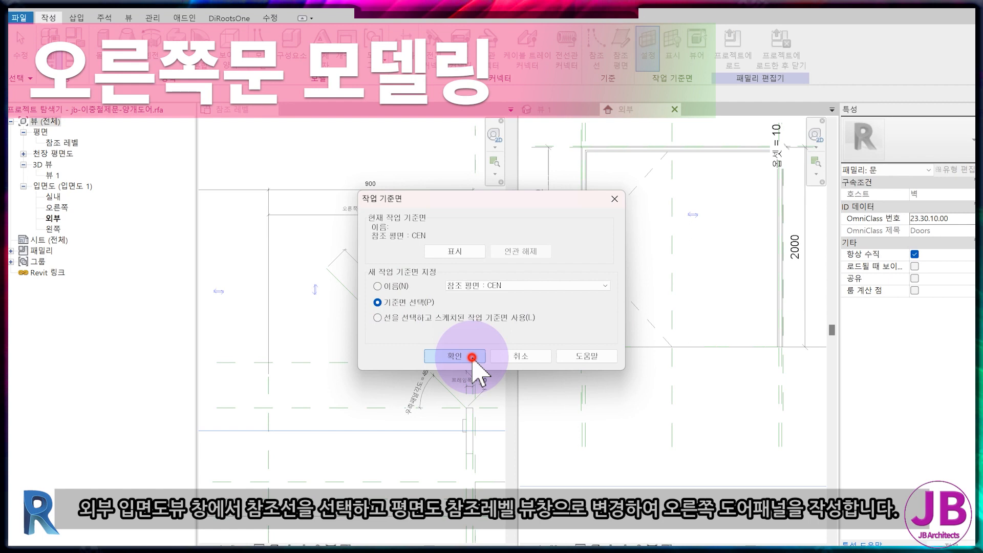
click(632, 350)
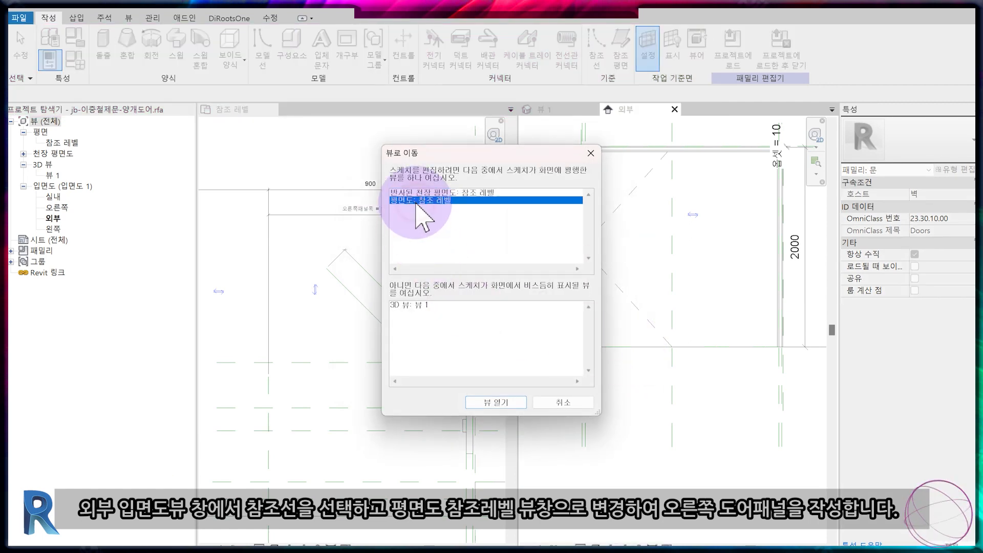
double_click(416, 218)
Create a model line with subcategory 입면도 스윙 [절단] by picking the right panel's angled reference line
click(268, 58)
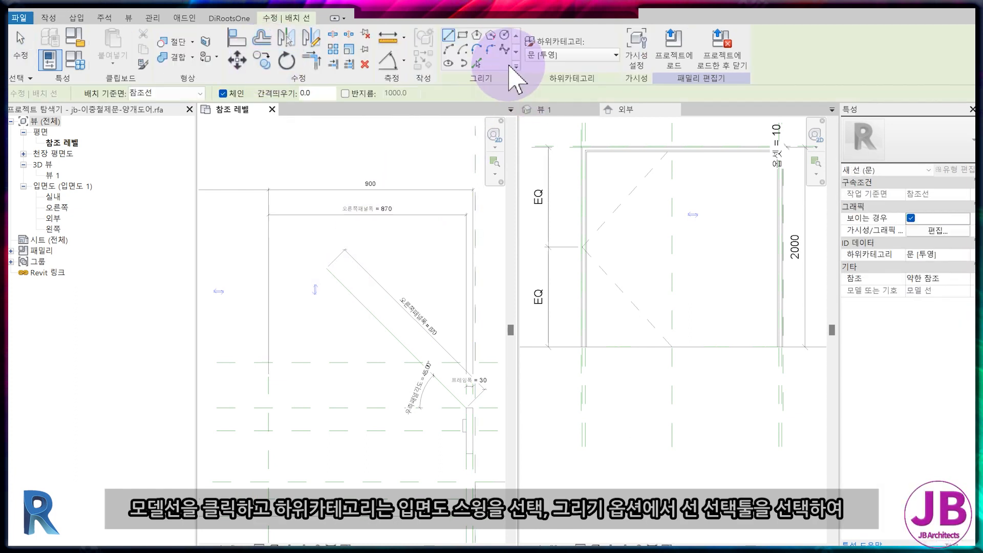
click(535, 55)
click(589, 210)
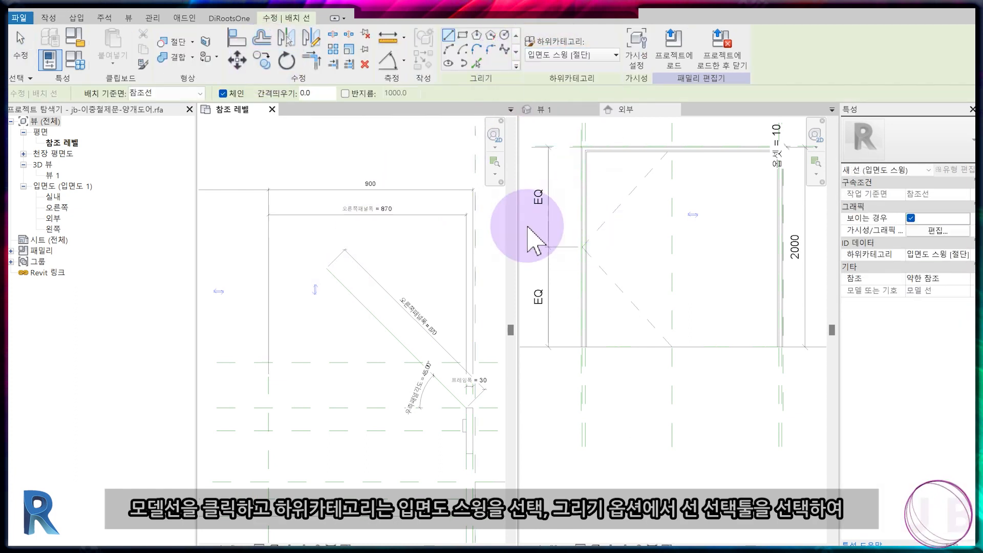
click(327, 268)
click(477, 63)
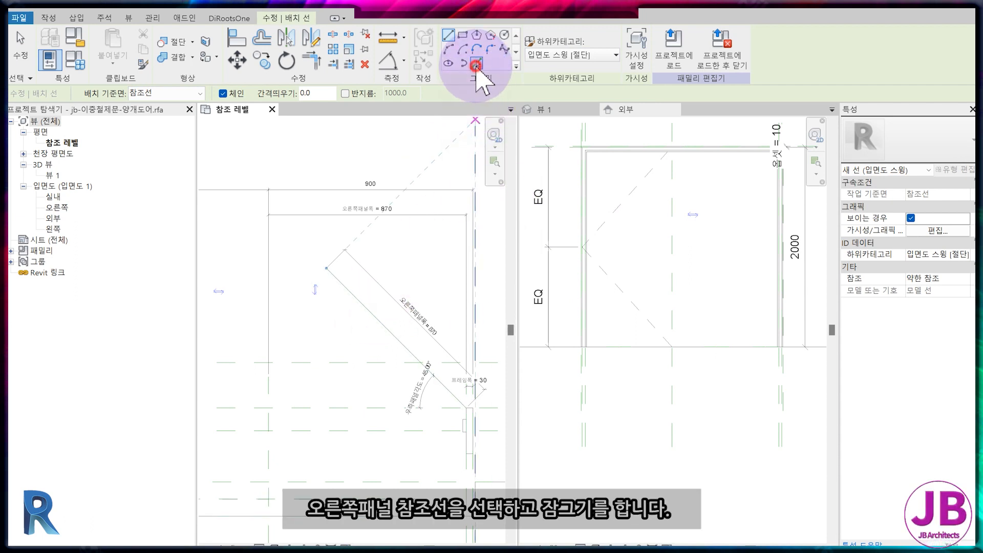
click(364, 307)
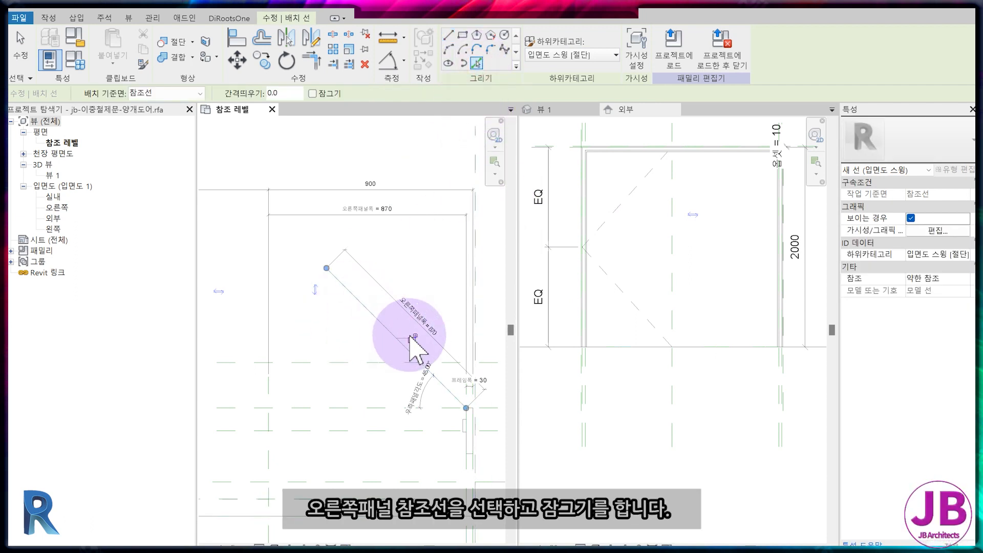
Create a second model line offset 50 from the right panel's reference line as the panel's other long edge
click(448, 34)
click(298, 94)
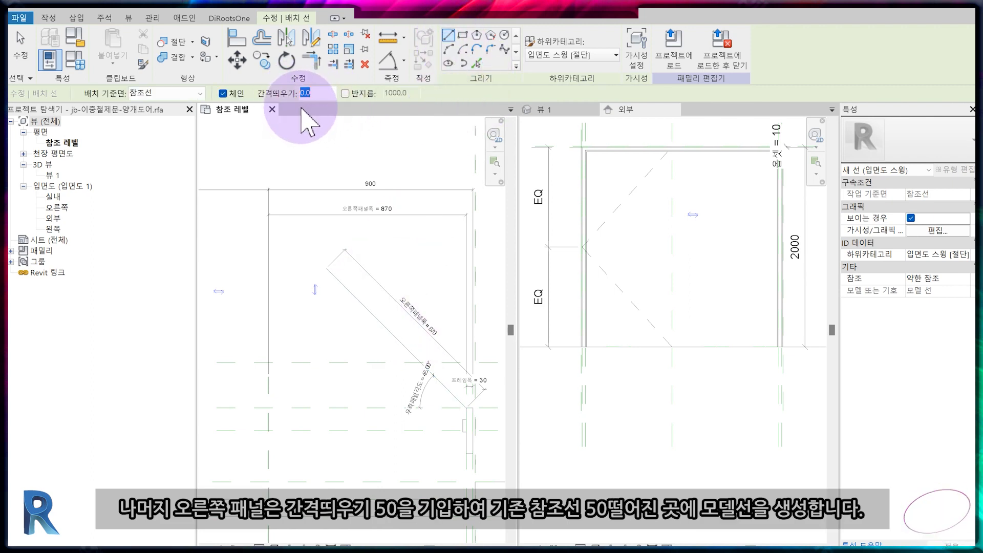
key(Return)
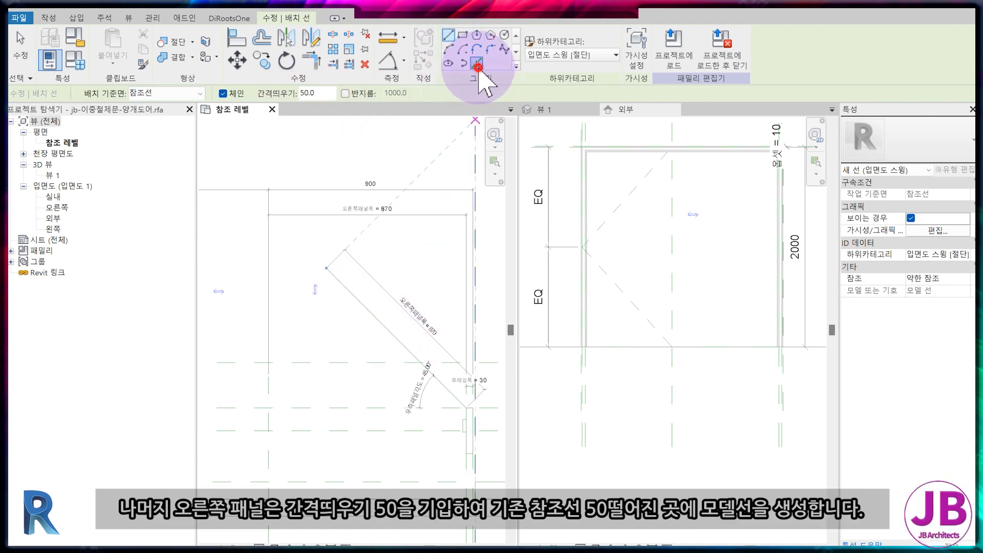
click(478, 66)
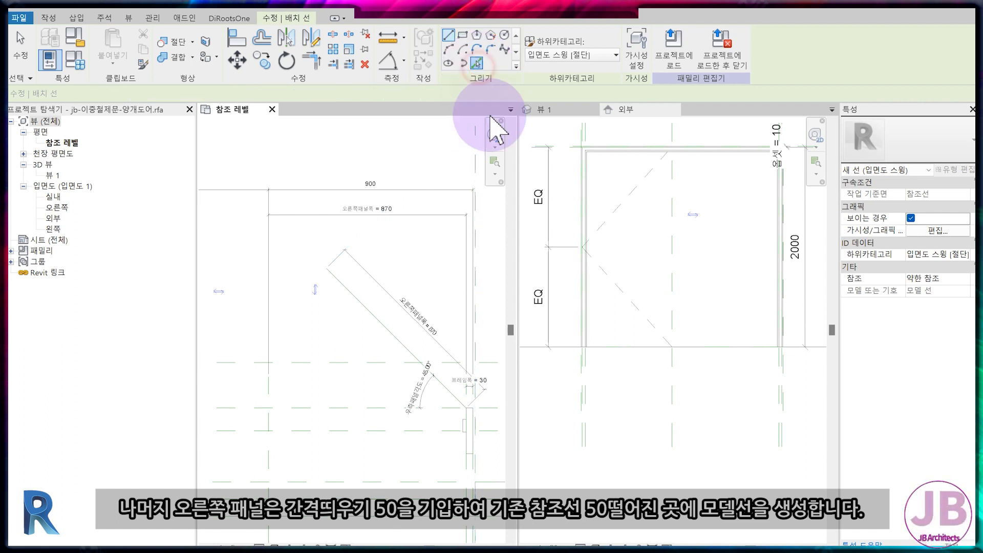
click(380, 327)
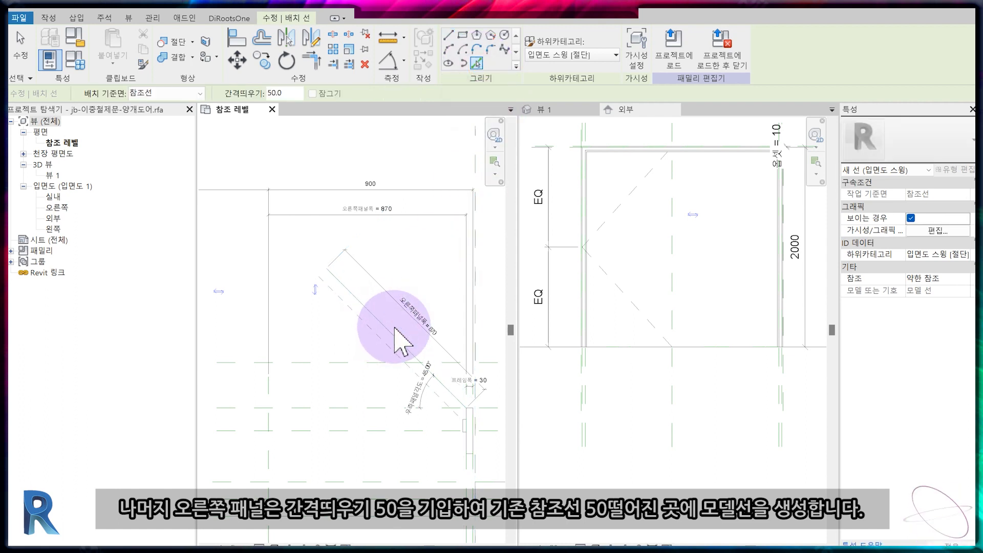
key(Escape)
click(378, 338)
key(Escape)
scroll(336, 299, up, 3)
Draw model lines joining both ends of the two parallel lines to close the right panel's outline
click(48, 18)
click(269, 60)
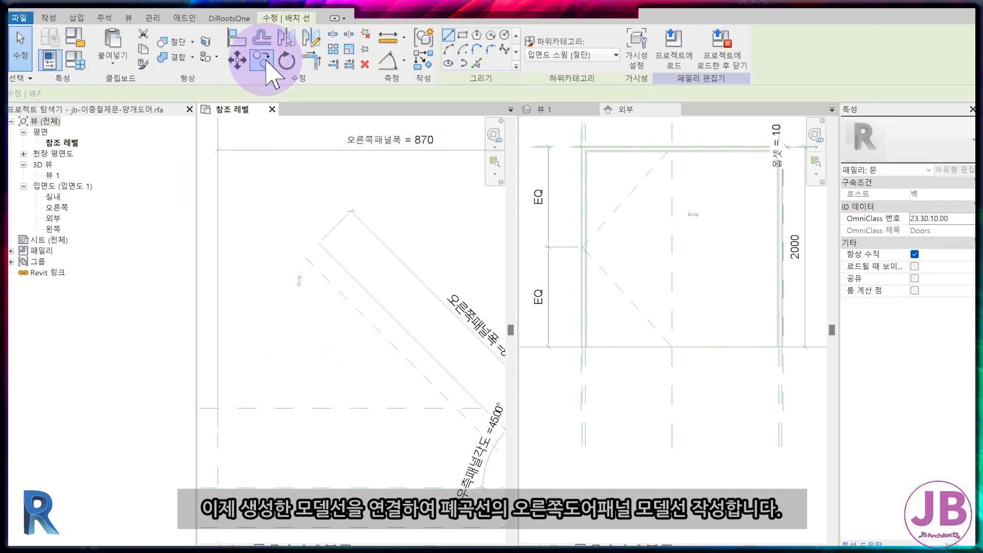
scroll(316, 281, up, 2)
click(322, 206)
click(298, 237)
scroll(318, 290, down, 2)
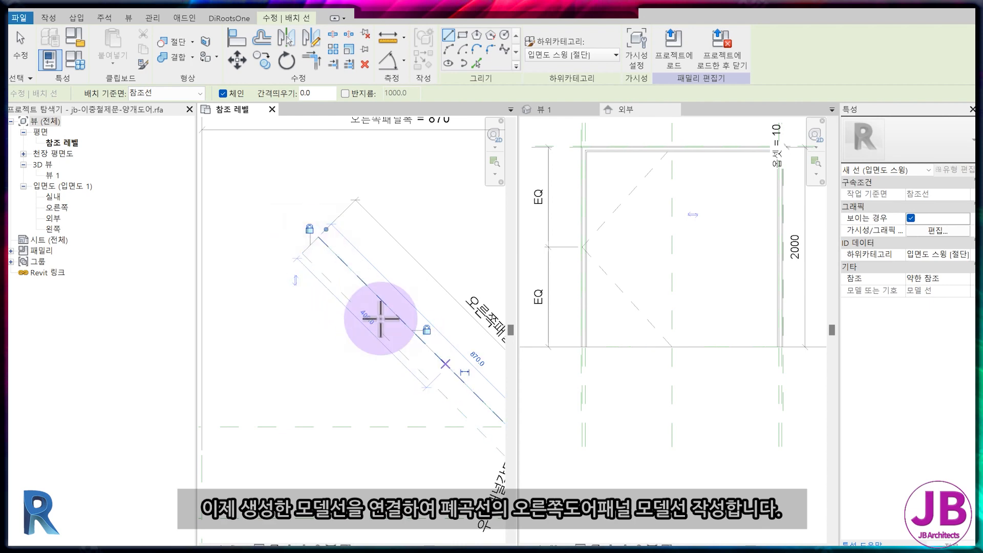
middle_drag(440, 380, 329, 269)
scroll(461, 417, up, 3)
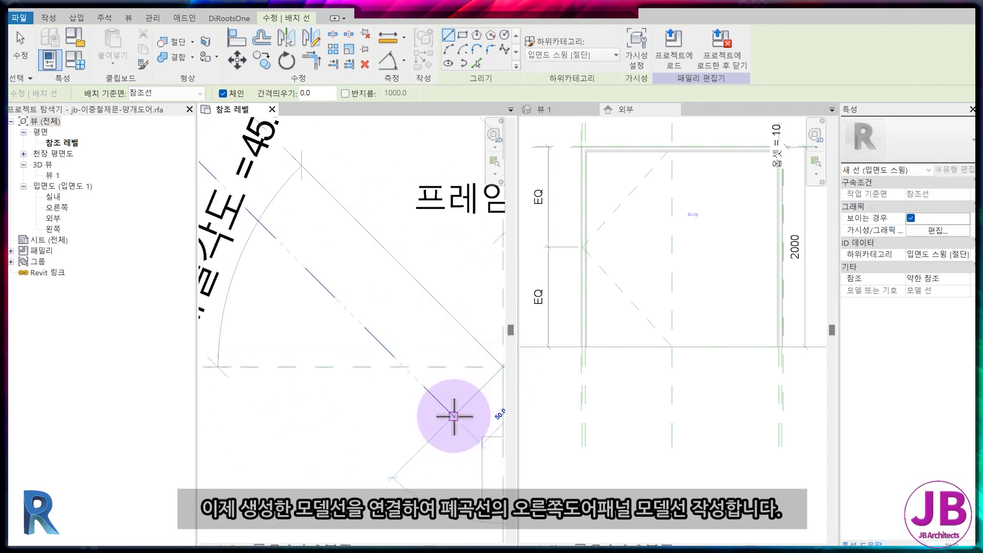
click(479, 378)
key(Escape)
Set the offset to -5 and create inner model lines along both long edges of the right panel outline
scroll(391, 394, down, 4)
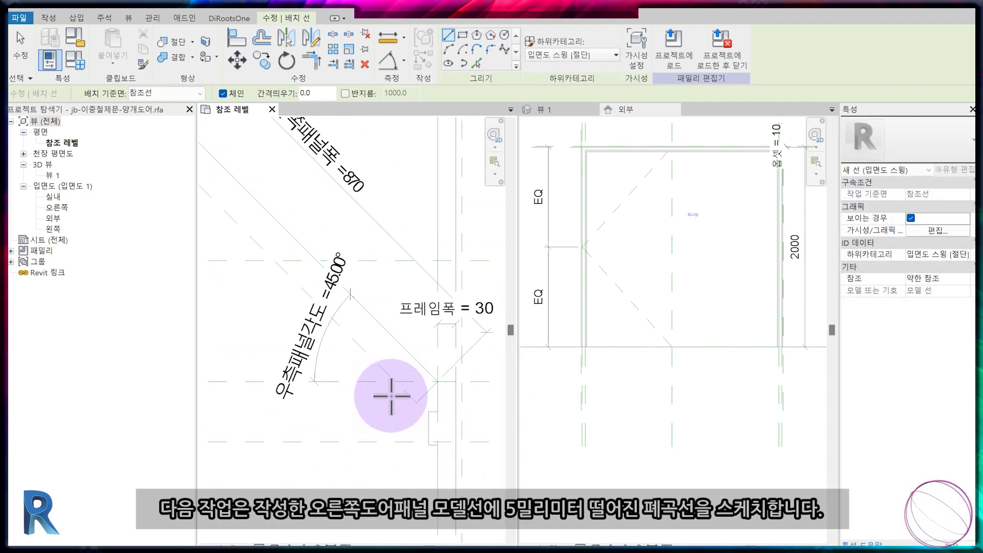
middle_drag(278, 348, 329, 374)
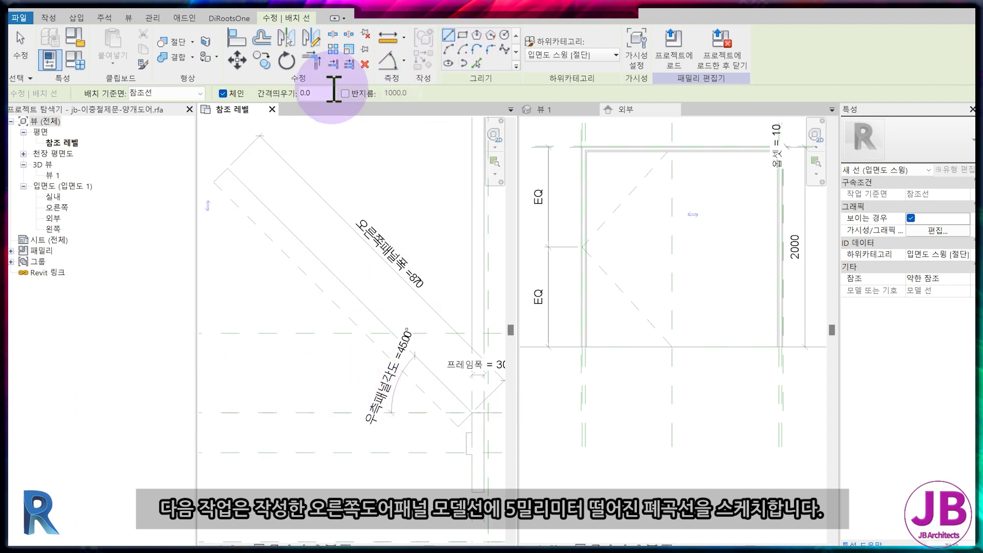
click(324, 92)
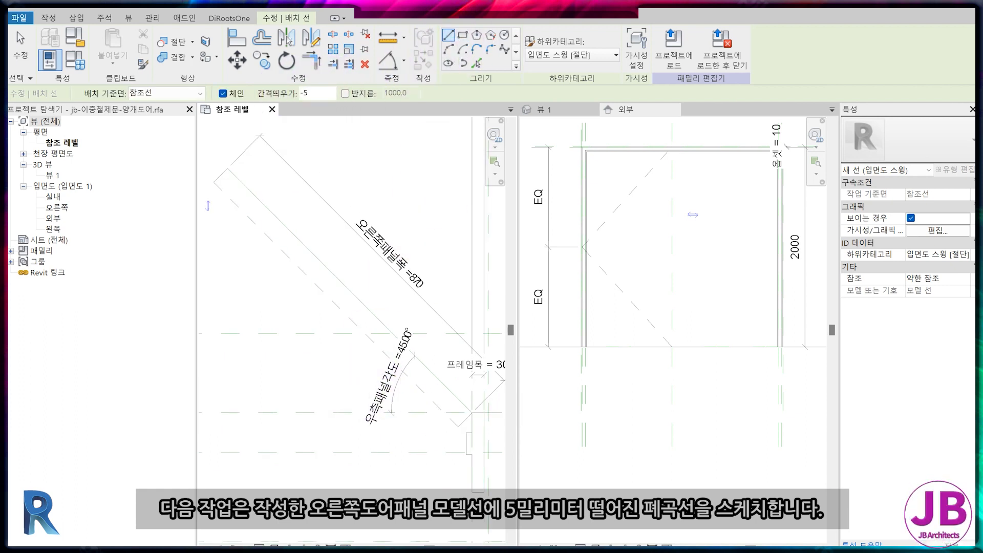
click(476, 63)
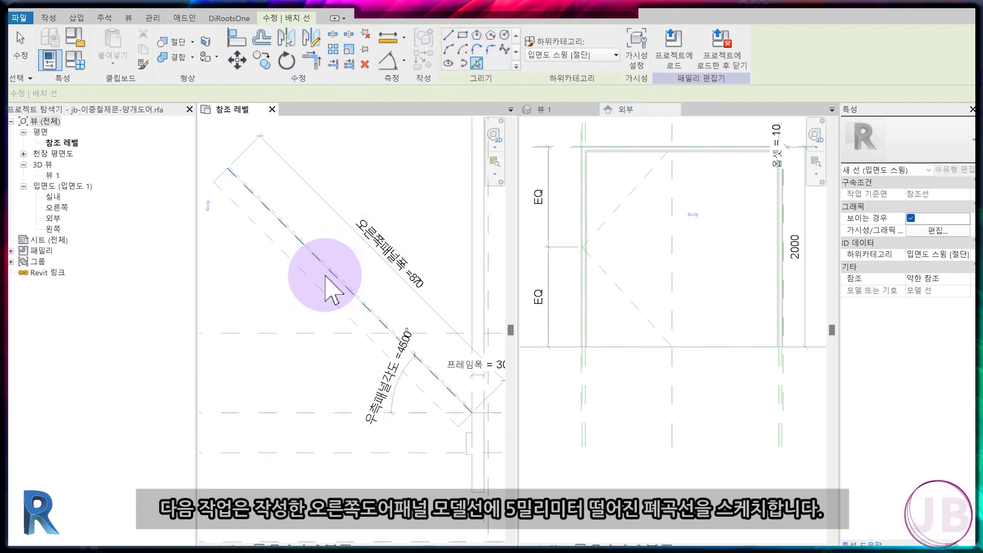
scroll(328, 276, up, 3)
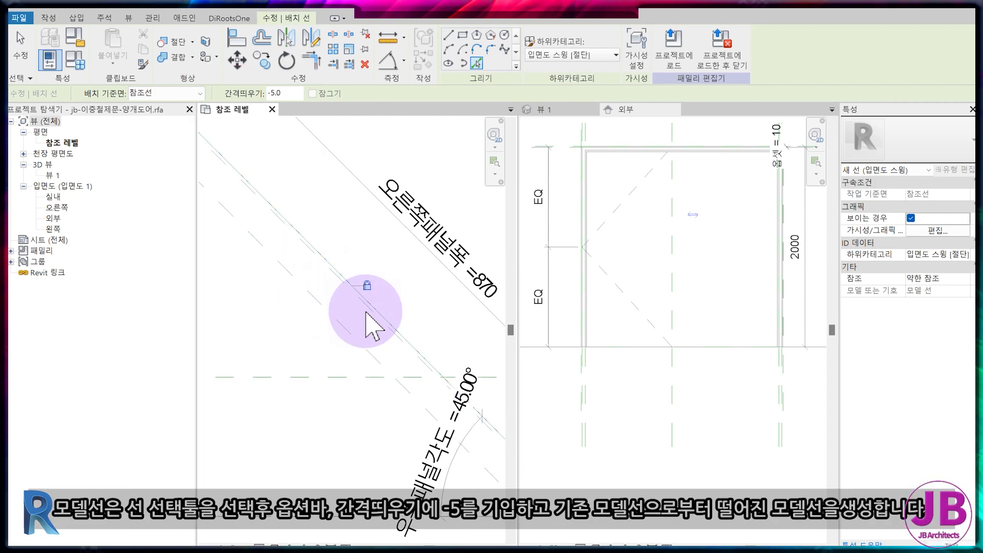
scroll(316, 296, down, 2)
scroll(323, 280, up, 4)
click(322, 289)
Create inner model lines offset -5 from the two short ends of the right panel outline
middle_drag(285, 212, 360, 287)
scroll(310, 238, up, 2)
click(289, 200)
scroll(297, 217, down, 4)
middle_drag(426, 349, 362, 307)
scroll(367, 327, up, 4)
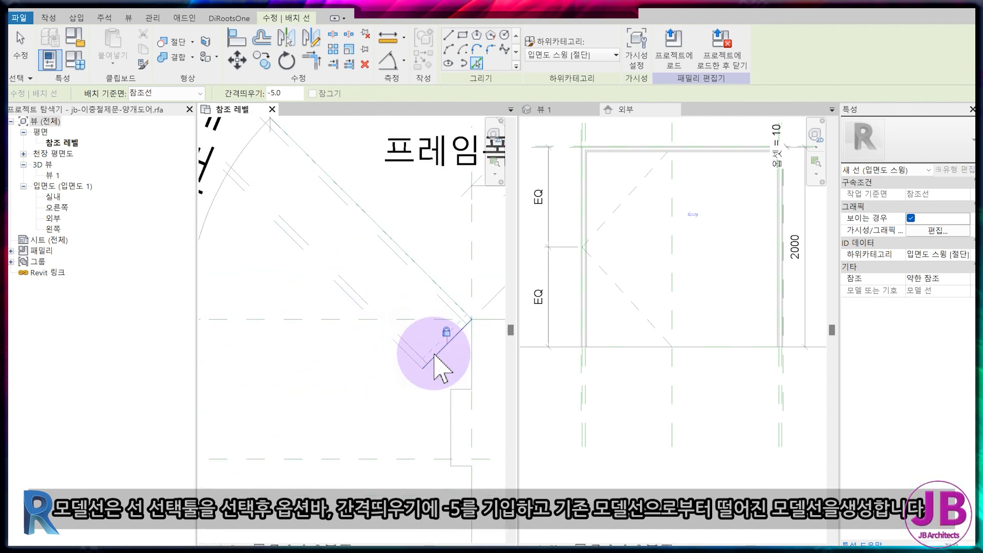
click(434, 355)
Trim and extend the offset model lines into a closed inner outline of the right panel
key(t)
key(r)
scroll(435, 349, up, 2)
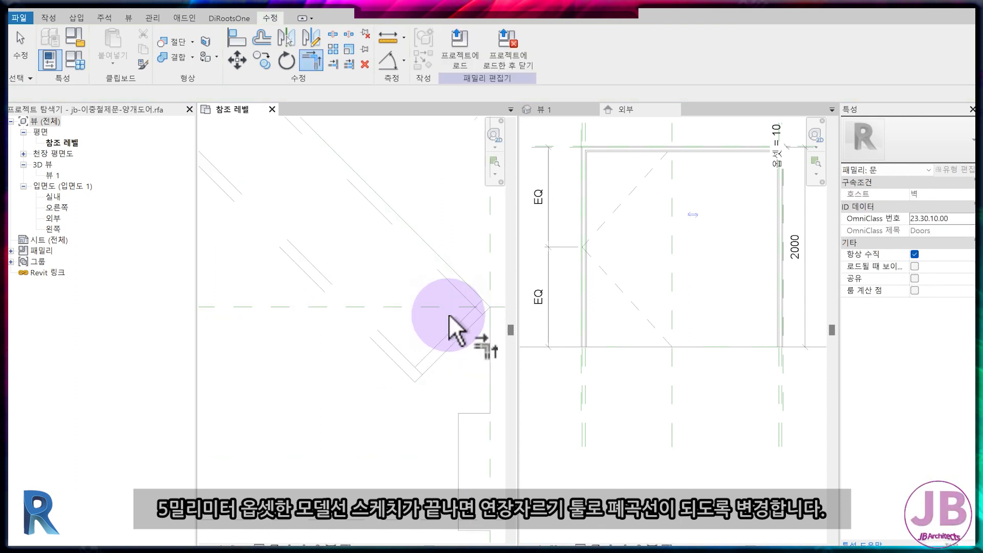
scroll(413, 343, down, 4)
middle_drag(225, 128, 298, 199)
scroll(299, 198, up, 3)
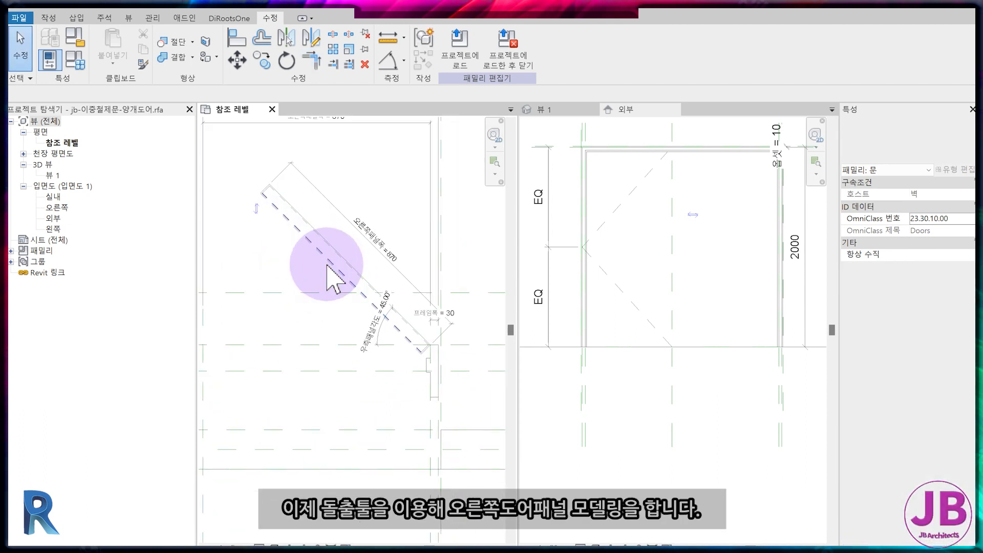
Start an extrusion and sketch its two long sides by picking the inner outline of the right panel
click(46, 18)
click(105, 64)
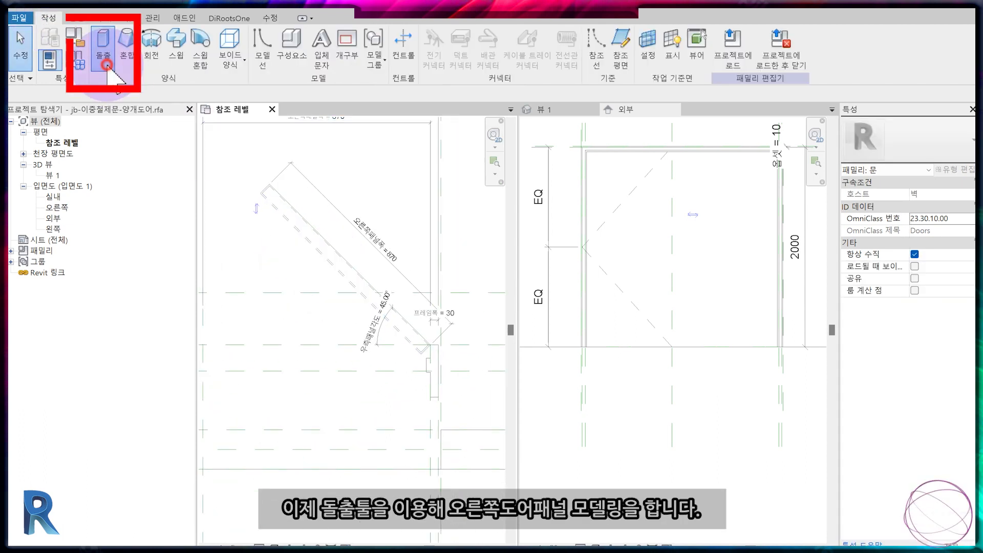
click(505, 63)
scroll(362, 225, up, 5)
click(361, 213)
scroll(328, 230, up, 3)
click(381, 273)
Pick the inner outline's two short ends to close the sketch and finish the right panel extrusion
middle_drag(257, 136, 322, 221)
scroll(320, 220, up, 2)
click(298, 190)
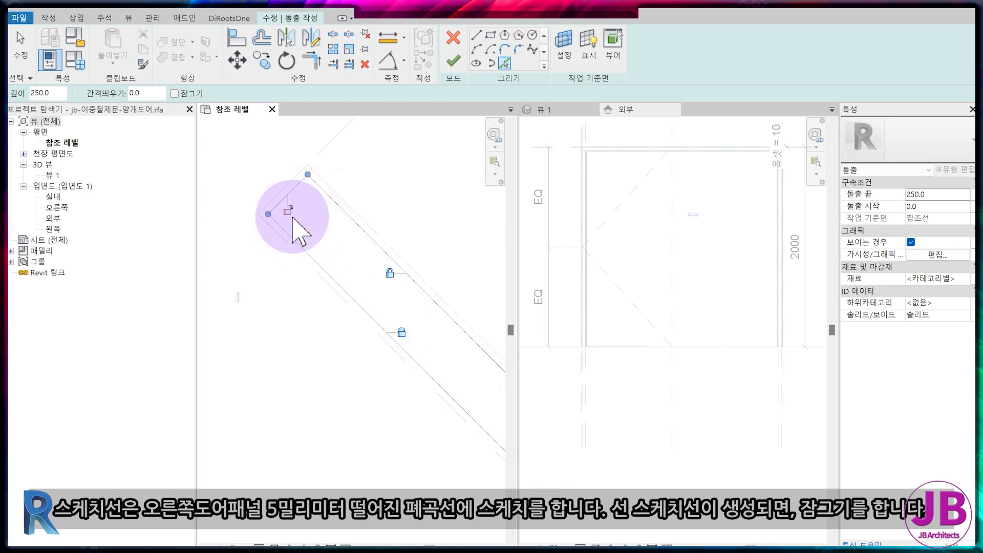
click(287, 211)
scroll(316, 235, down, 5)
middle_drag(344, 286, 226, 177)
scroll(416, 362, up, 5)
click(462, 347)
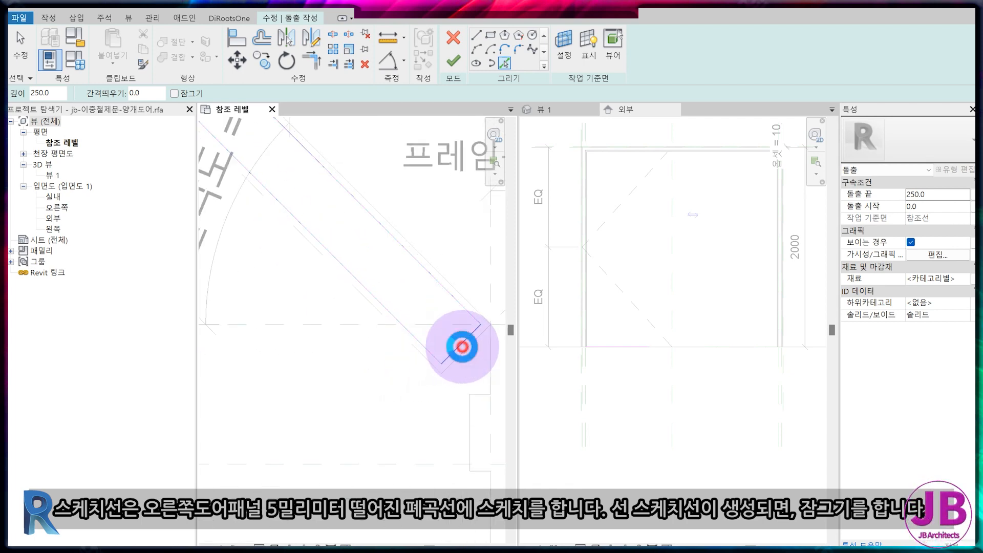
click(453, 61)
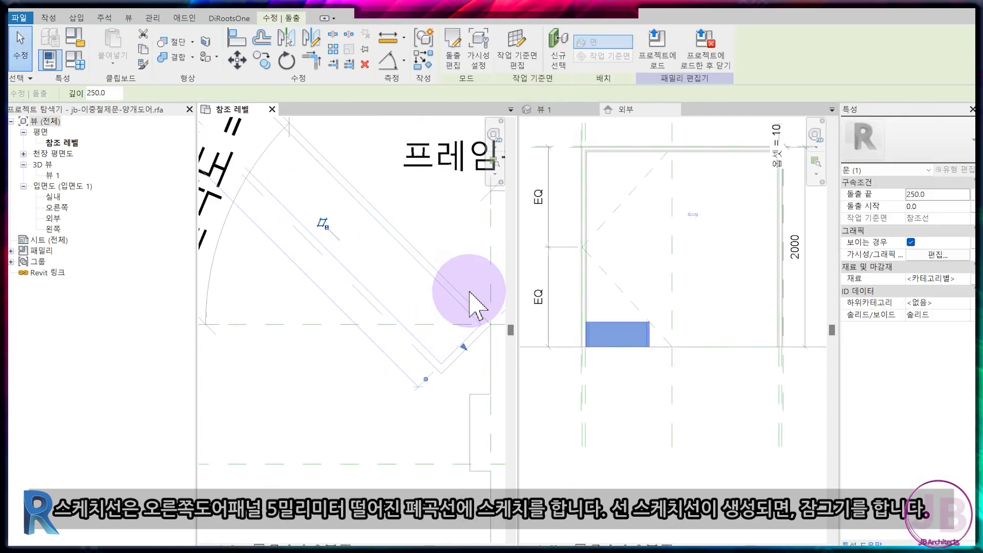
click(603, 356)
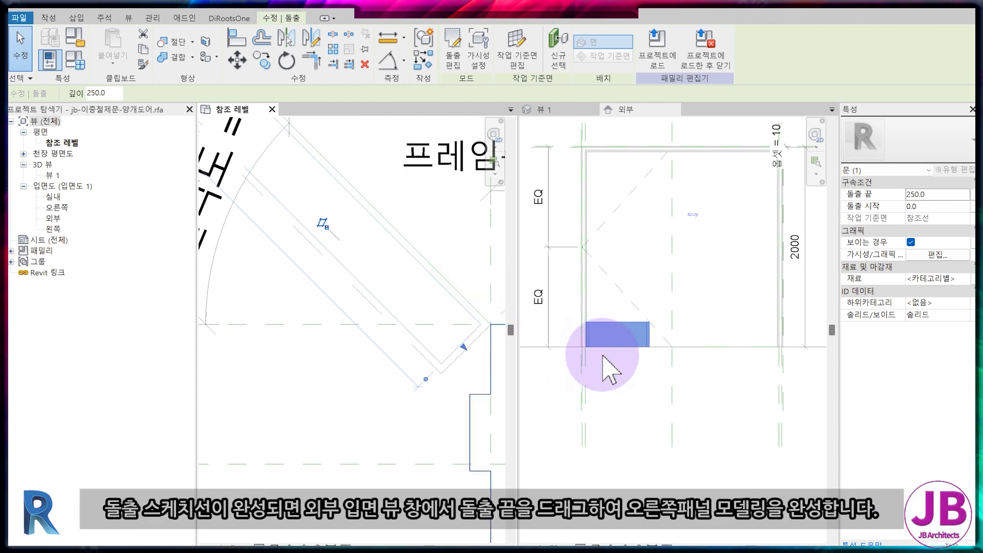
Stretch the right panel extrusion's top up to about 1970 mm in the exterior elevation
click(352, 352)
scroll(352, 352, down, 3)
click(564, 110)
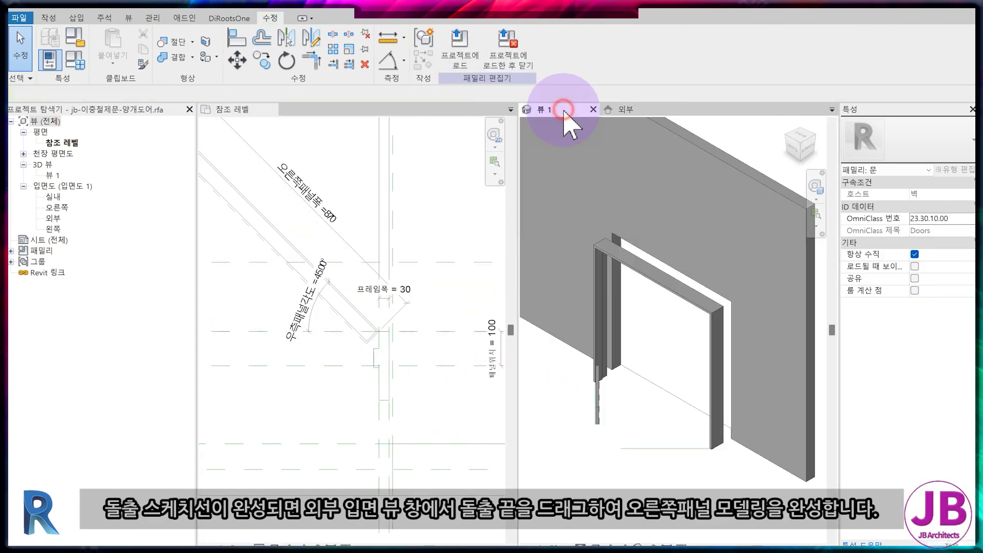
click(625, 109)
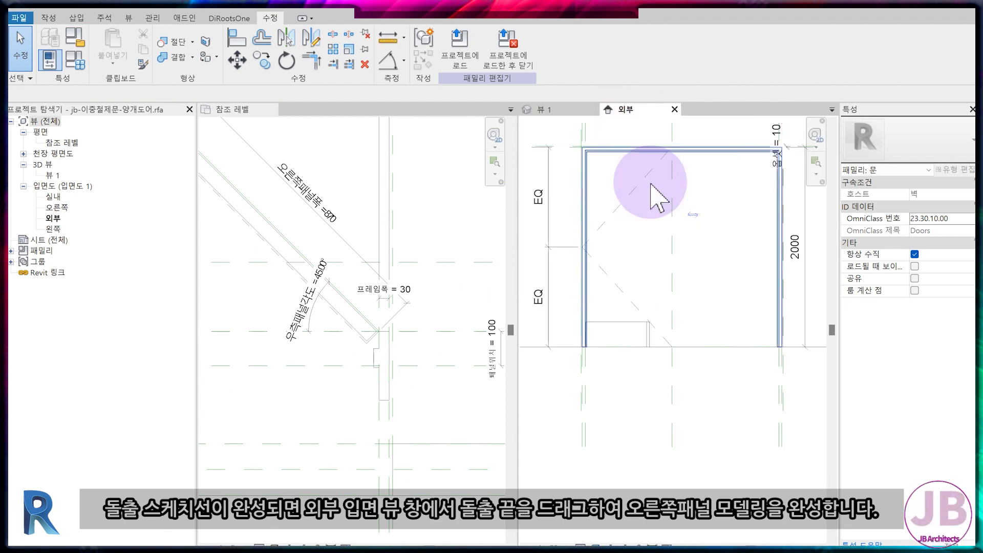
click(626, 335)
drag(622, 341, 622, 160)
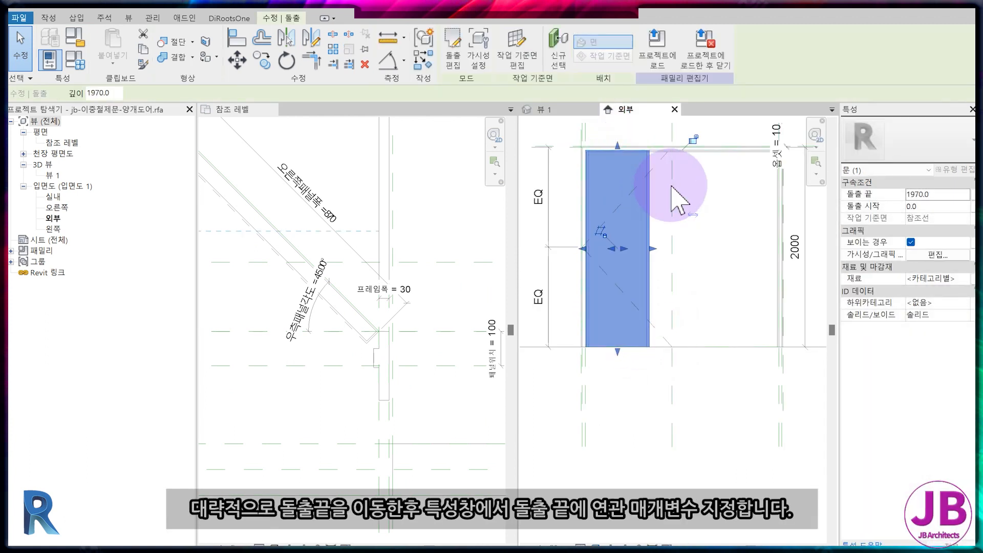
Create a family type parameter named 패널높이 and associate it with the right panel's extrusion end
click(972, 196)
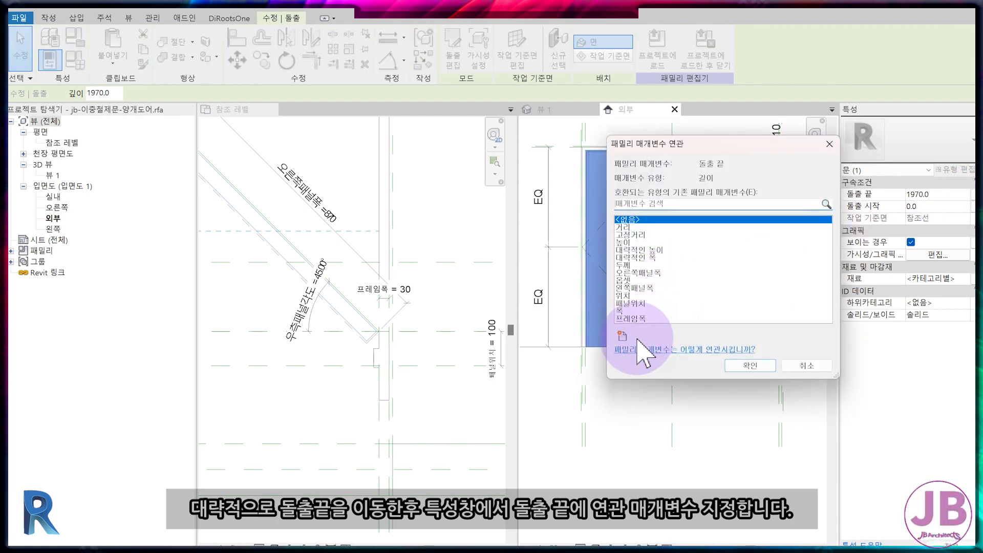
click(623, 337)
text(패널높ㅇ)
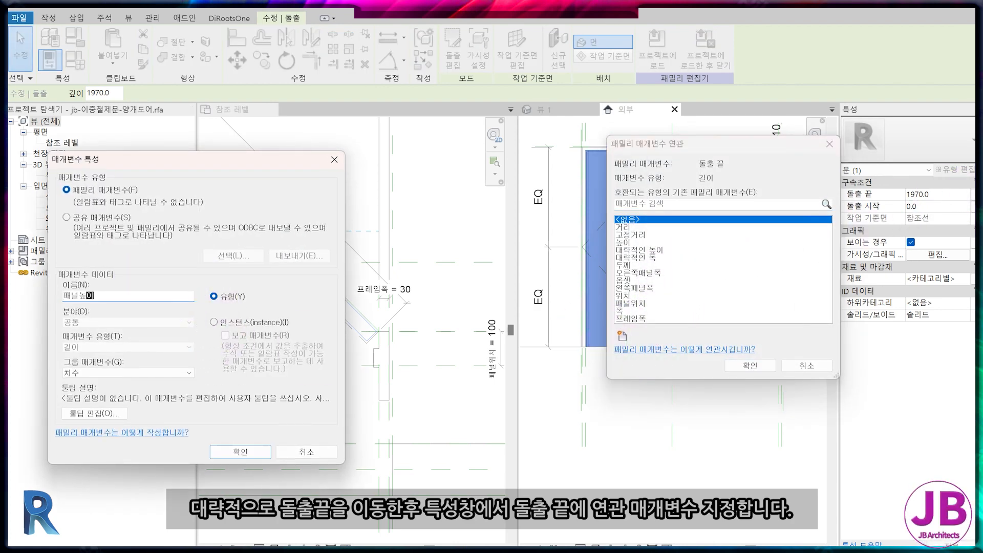
text(ㅣ)
key(Return)
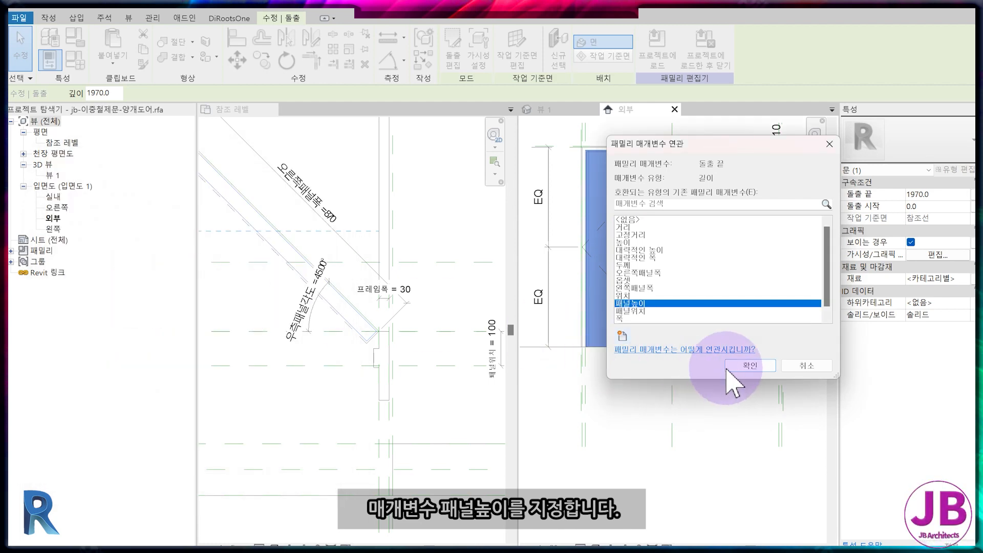
click(752, 365)
Set the 패널높이 formula to 높이 - 프레임폭 - 5 mm in the family types
click(83, 64)
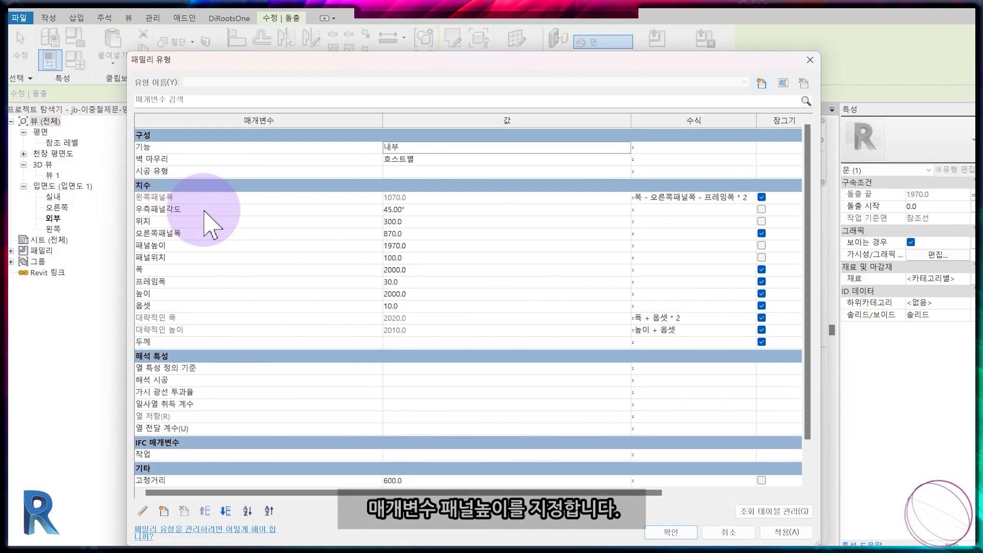
click(235, 249)
click(660, 247)
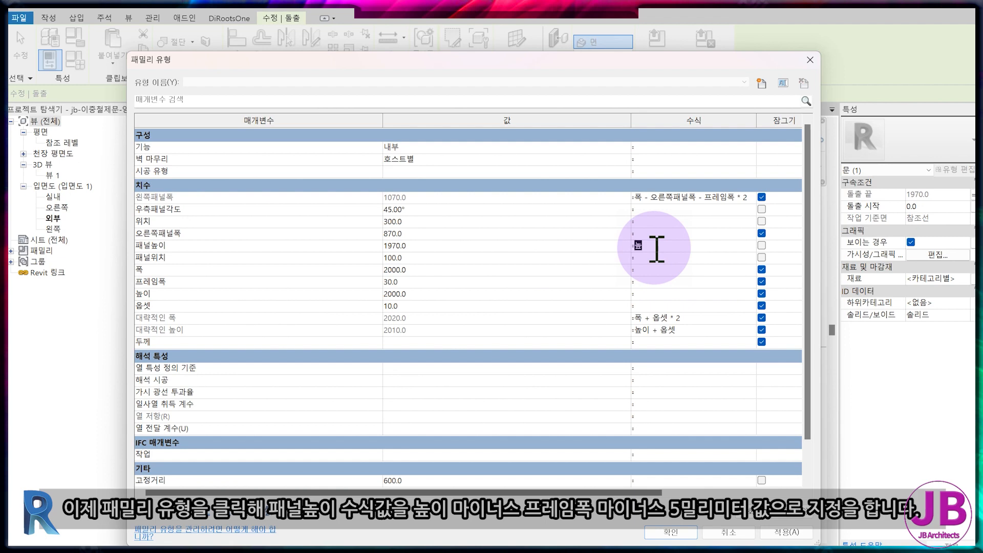
text(높이 - 프레임폭 - 5 mm)
click(664, 532)
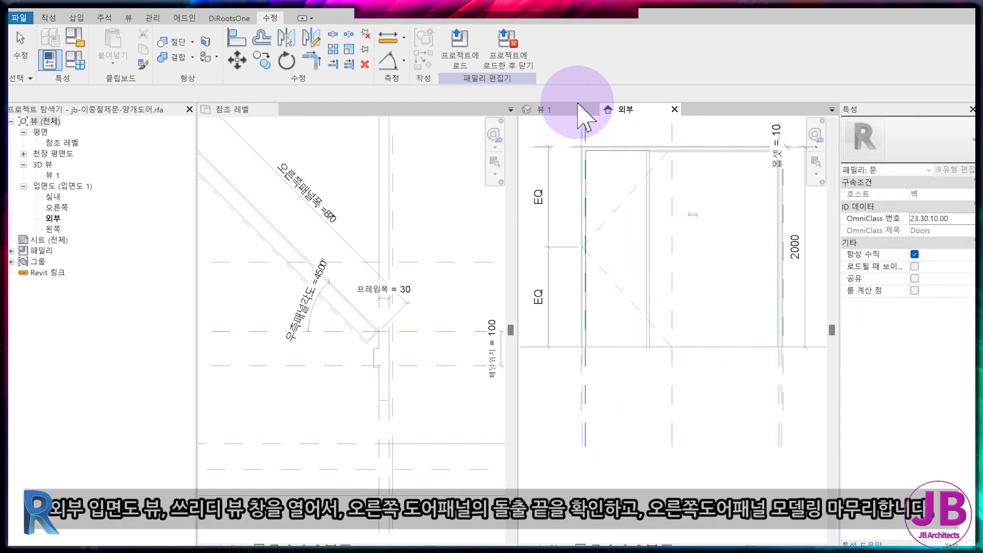
Examine the right panel's extrusion height against the frame in the 3D view and the exterior elevation
click(560, 110)
scroll(637, 307, up, 2)
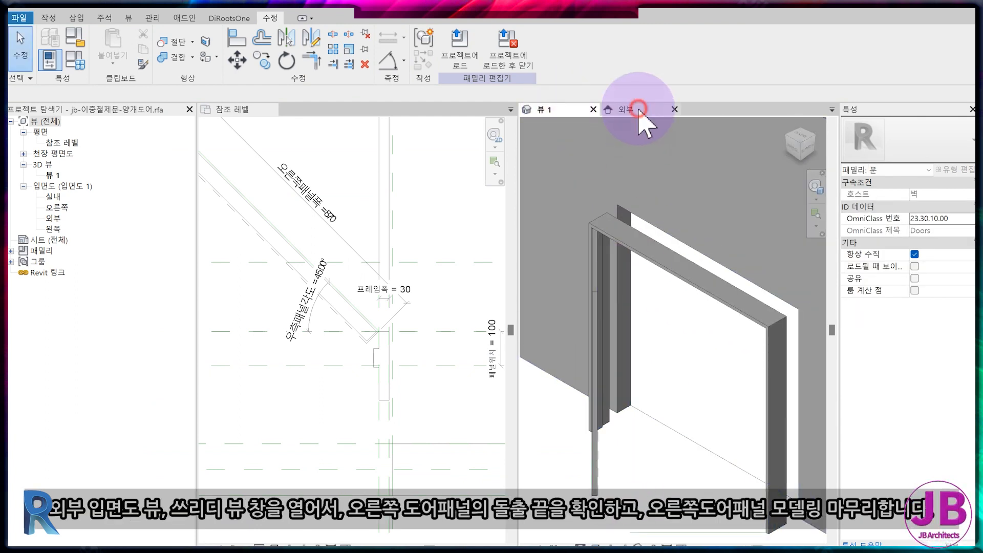
click(643, 110)
scroll(664, 191, up, 2)
middle_drag(665, 191, 686, 261)
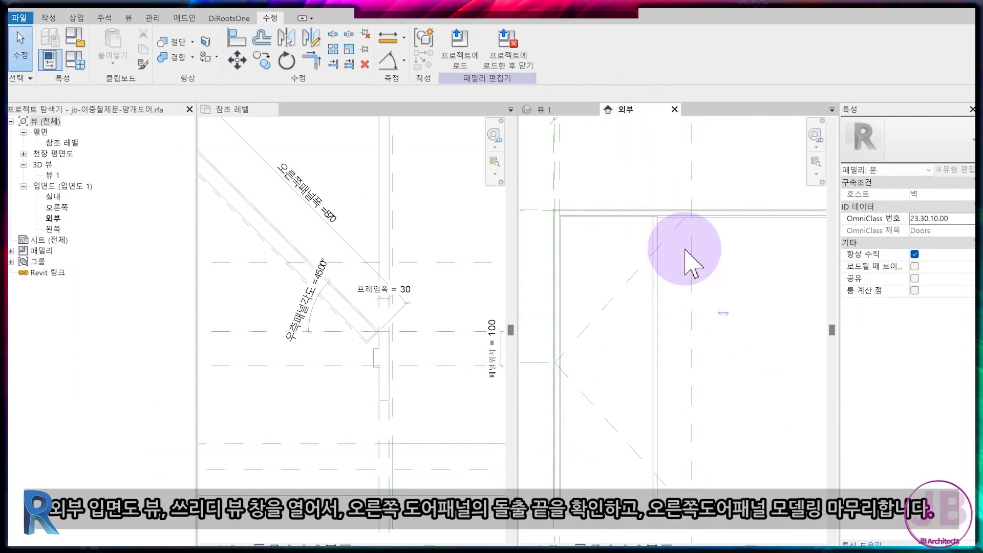
scroll(392, 264, down, 3)
Display the reference level plan shaded, set 우측패널각도 to 30° and show the 3D view
click(273, 544)
click(279, 501)
scroll(313, 385, down, 2)
middle_drag(311, 378, 392, 382)
click(49, 60)
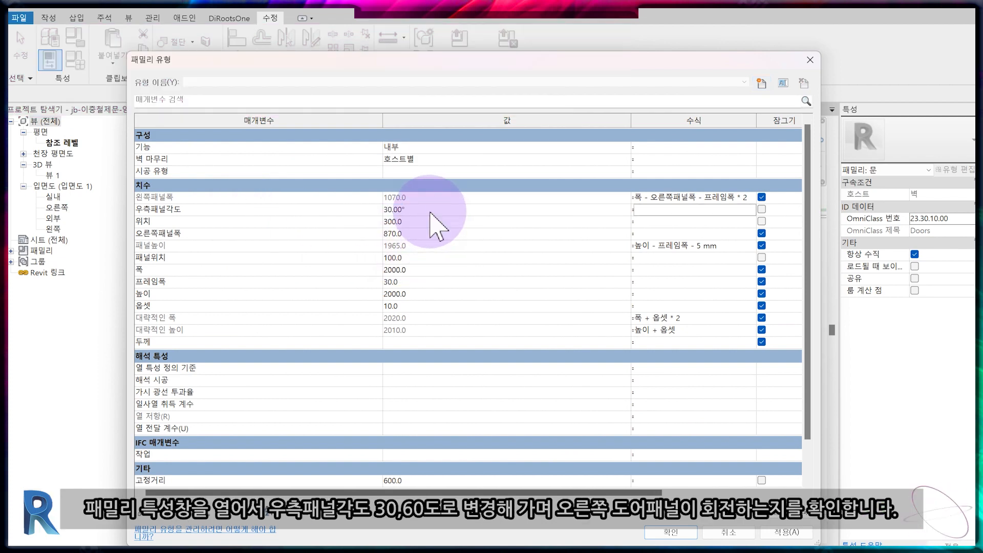
key(Return)
click(565, 110)
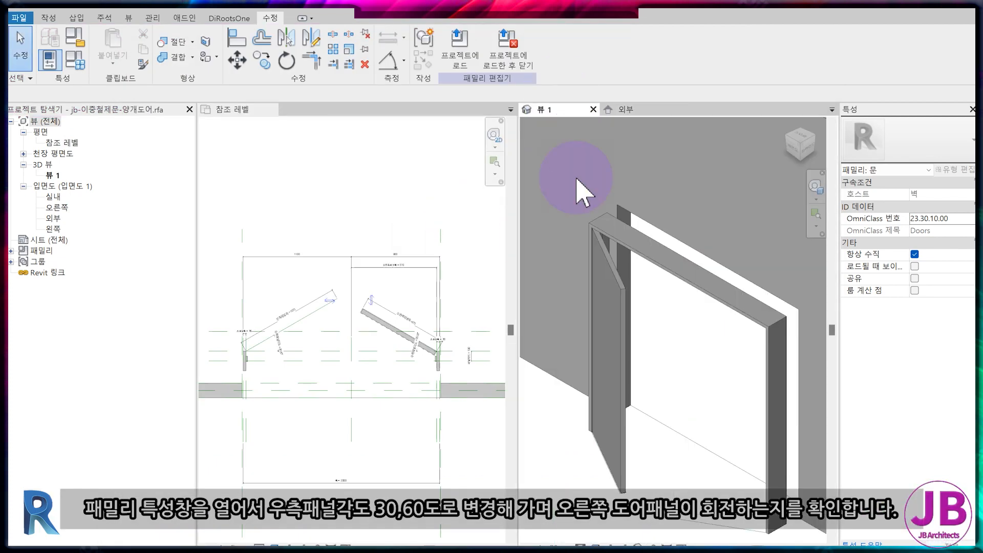
Test the right panel's rotation by setting 우측패널각도 to 60° and then back to 30°
click(75, 63)
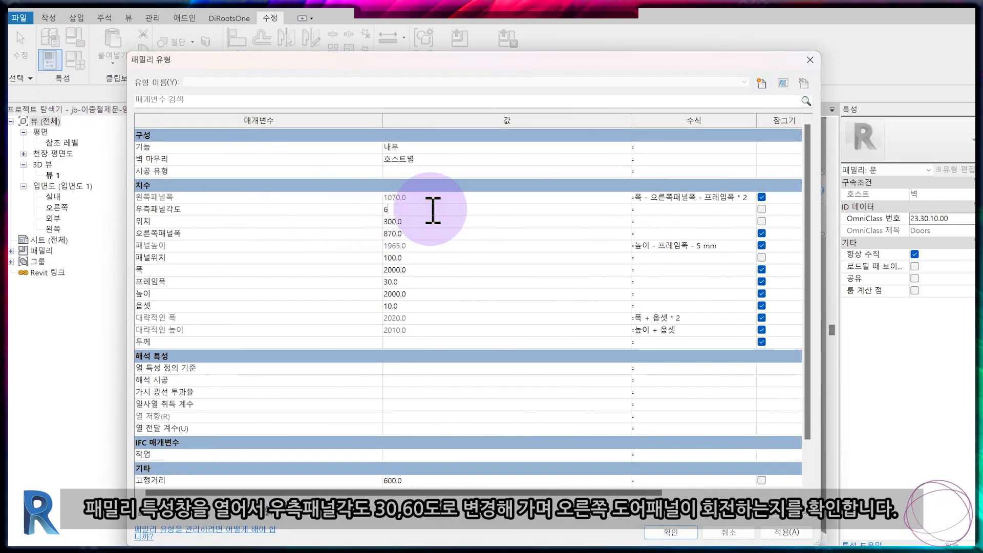
key(Return)
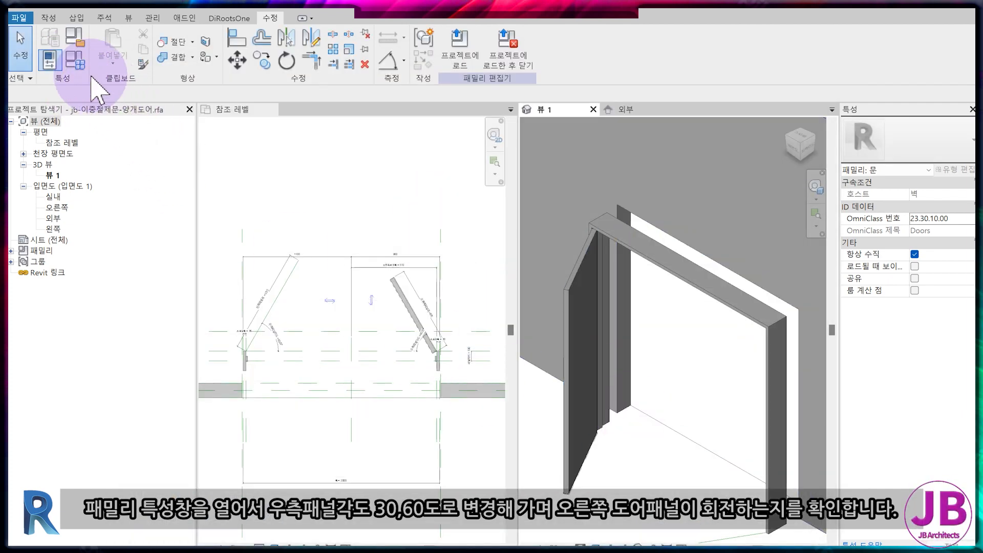
click(76, 63)
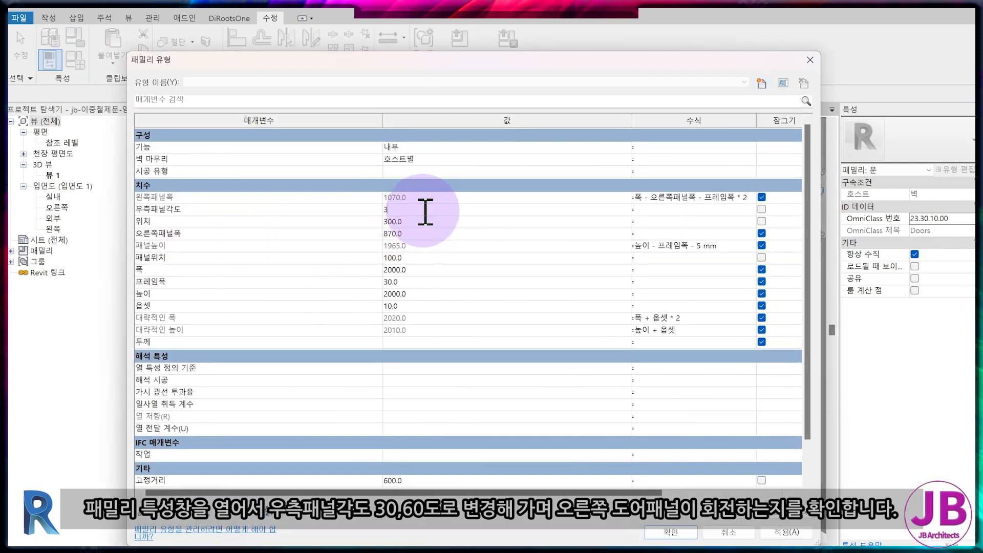
key(Return)
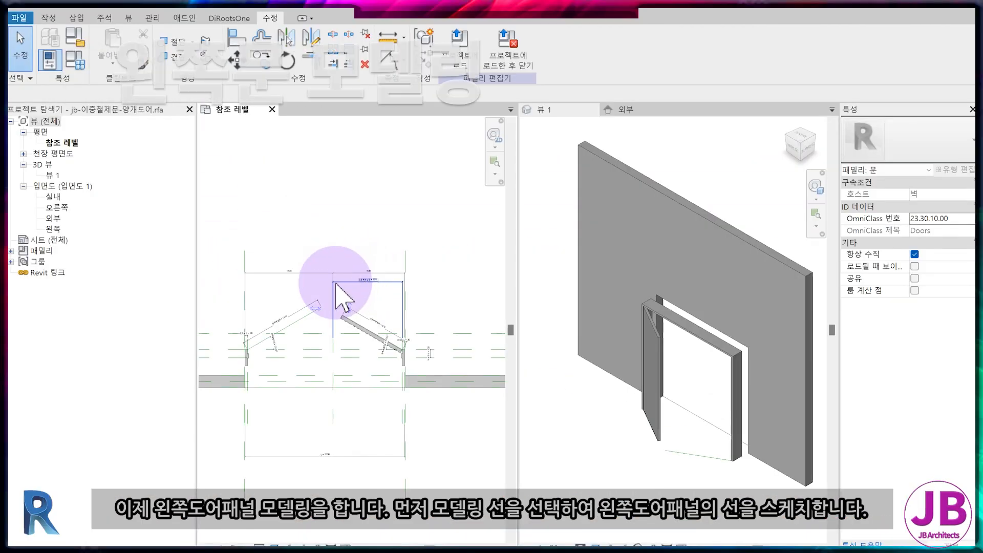
Create a model line along the left panel's angled reference line in the reference level plan
click(626, 109)
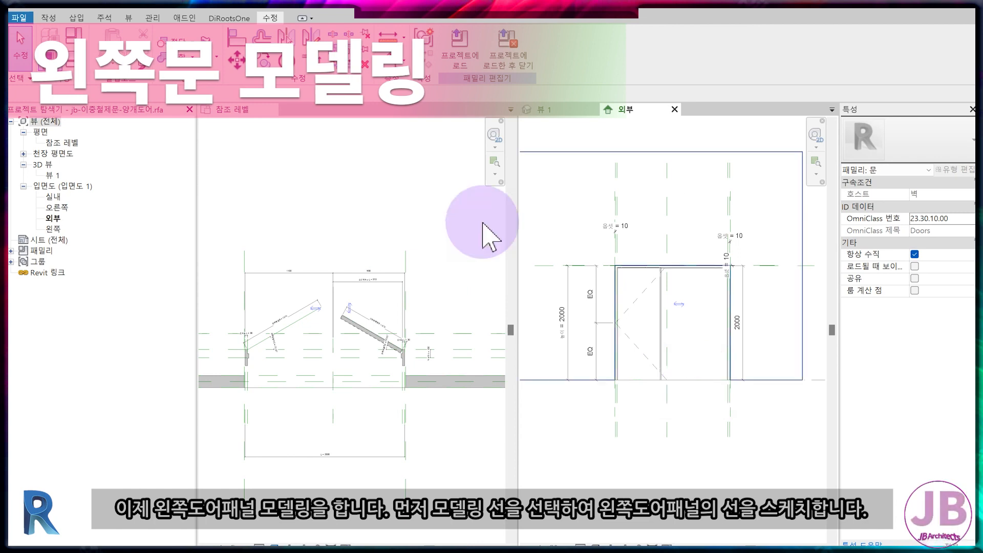
click(48, 18)
click(657, 55)
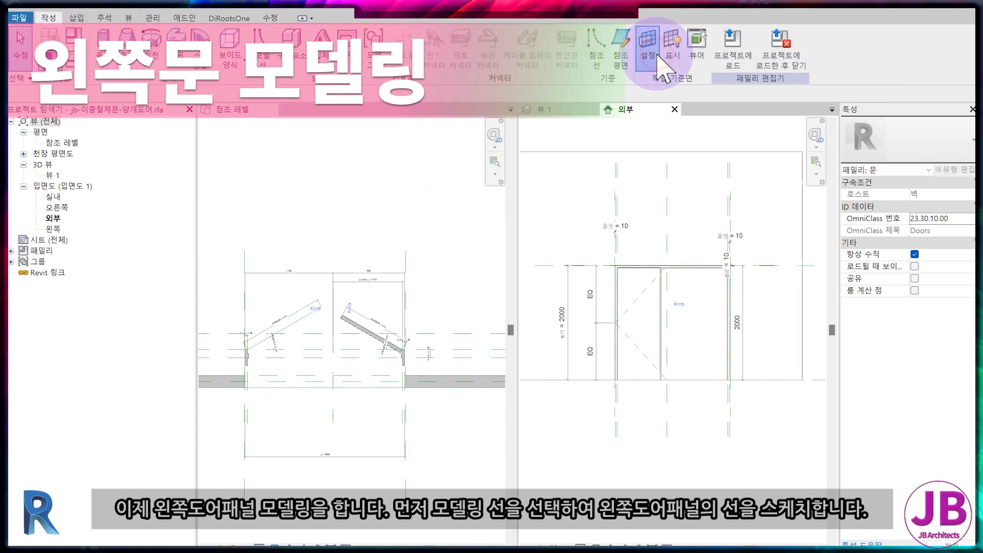
click(439, 362)
double_click(423, 210)
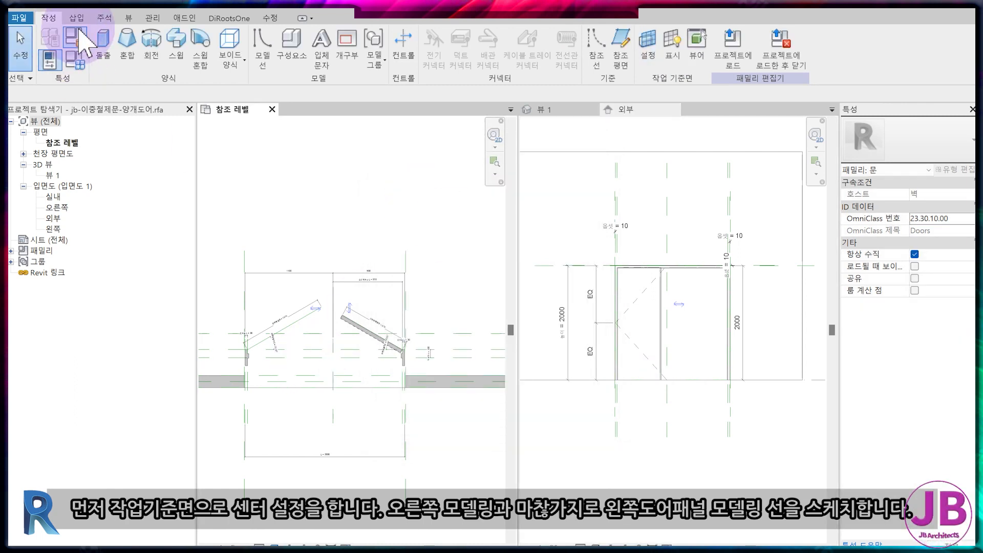
click(263, 49)
middle_drag(303, 360, 363, 321)
click(476, 62)
scroll(332, 297, up, 3)
click(367, 276)
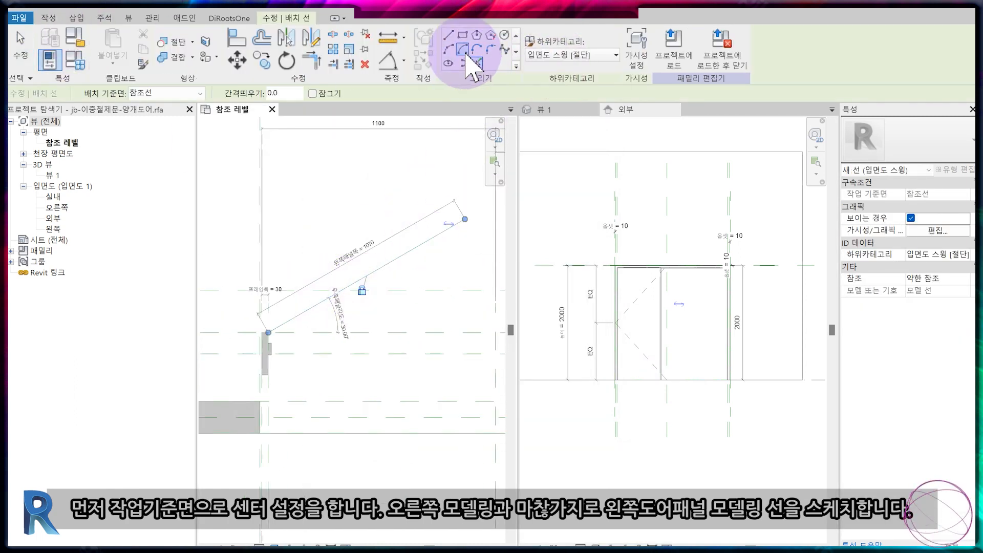
Complete the left panel's outer outline with its parallel long side and the two short end lines
scroll(417, 274, up, 3)
click(449, 35)
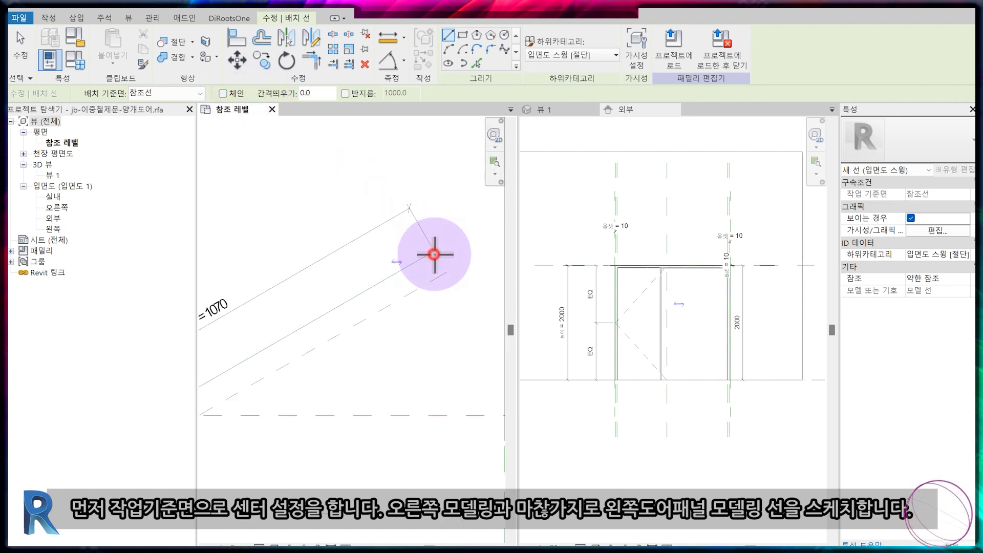
click(435, 255)
scroll(428, 261, down, 3)
scroll(287, 353, up, 3)
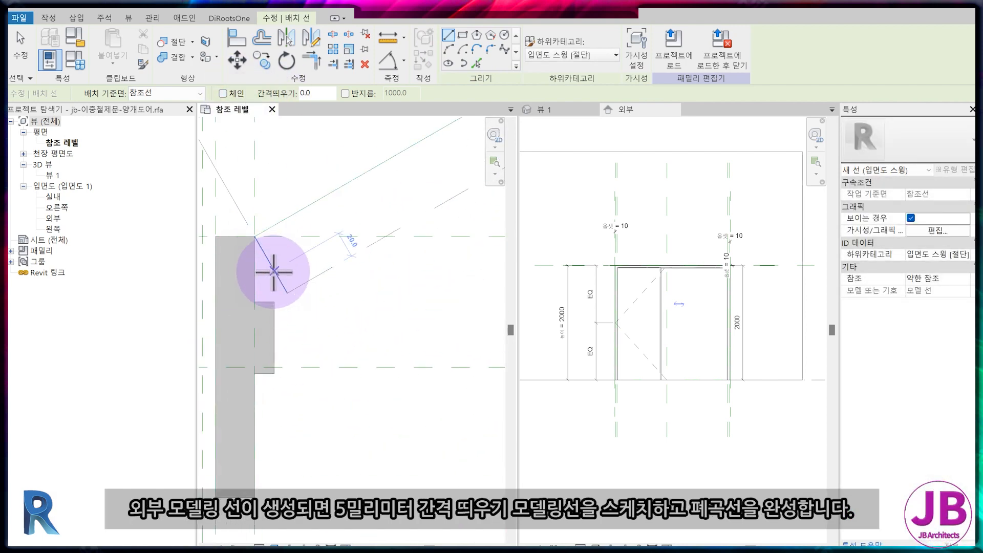
Create inner model lines offset -5 from the sides of the left panel's outer outline
click(477, 62)
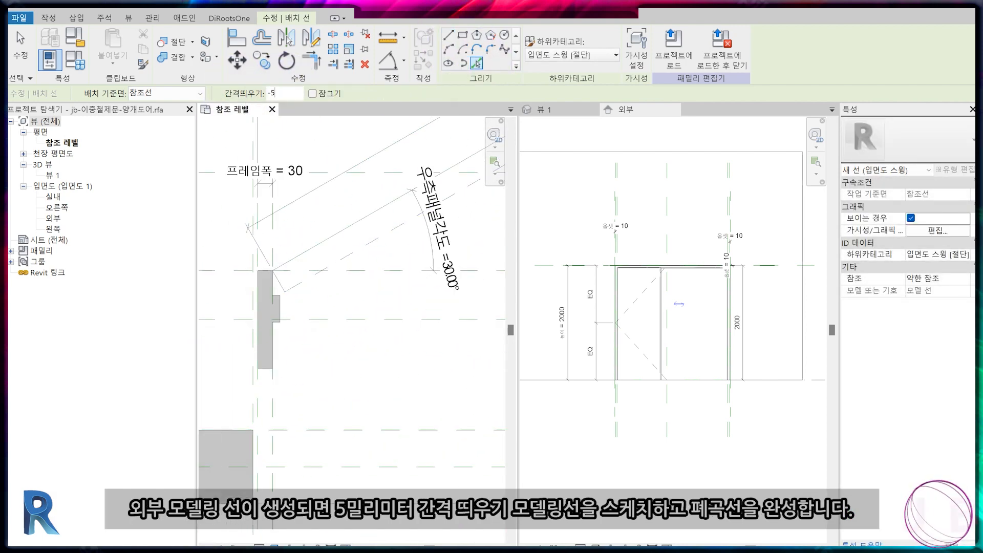
scroll(351, 233, up, 3)
click(344, 302)
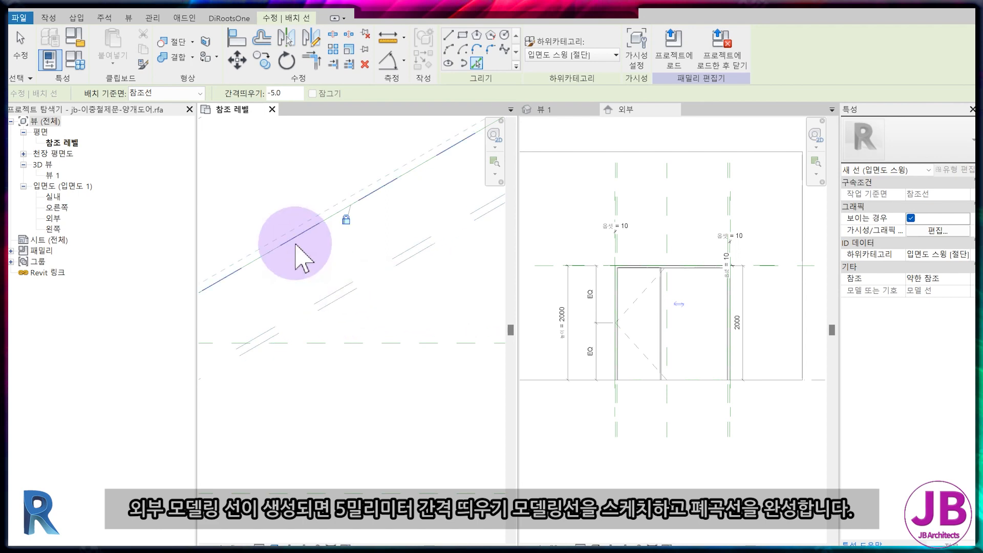
click(285, 238)
scroll(282, 334, down, 5)
scroll(386, 271, up, 4)
scroll(386, 270, down, 5)
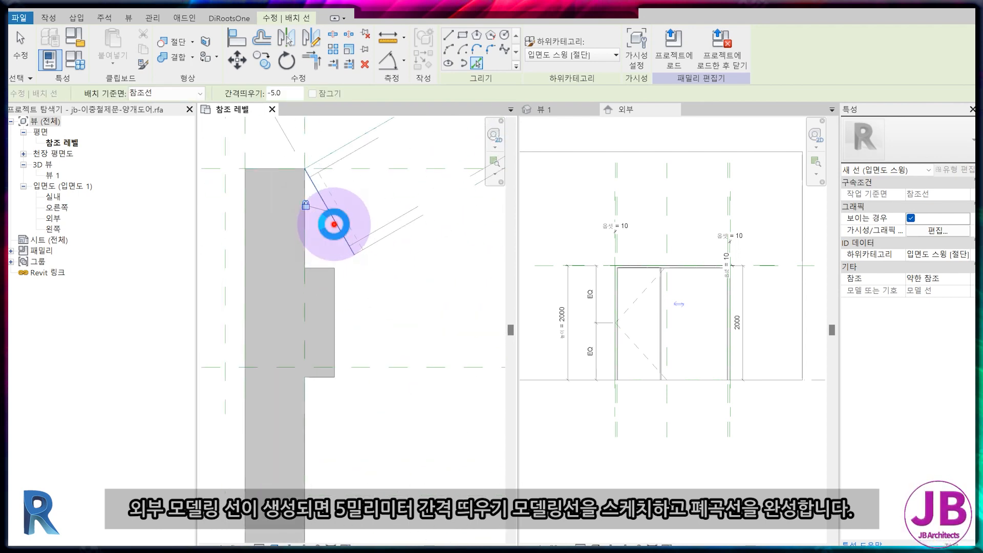
Trim and extend the offset model lines into a closed inner outline of the left panel
key(t)
key(r)
click(327, 280)
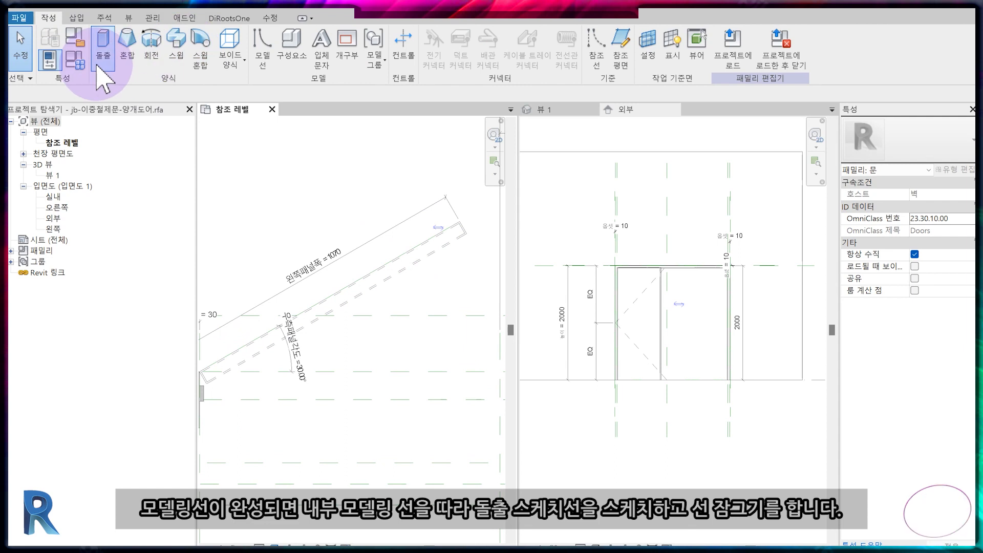
Extrude the left panel from its picked inner outline and associate the extrusion end with 패널높이
click(98, 65)
scroll(449, 231, up, 5)
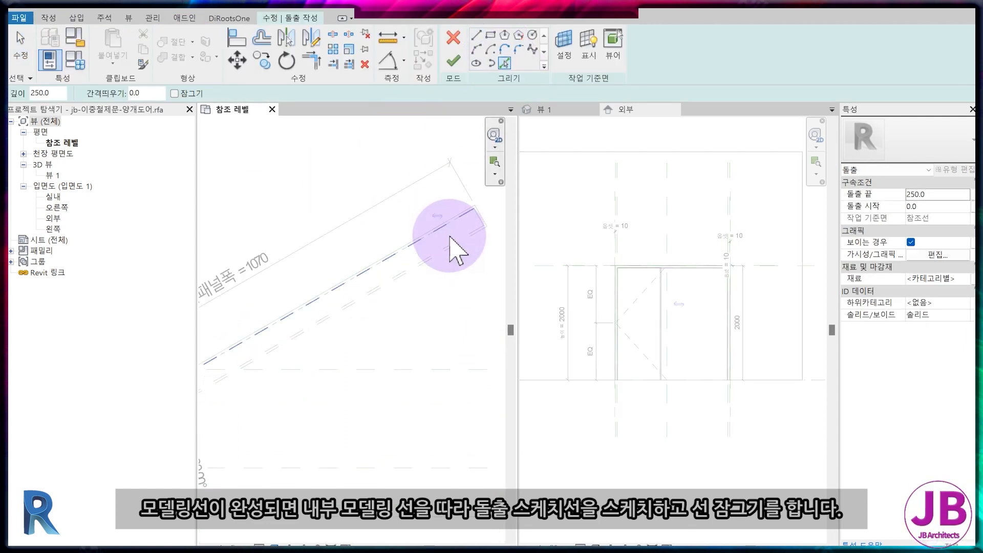
click(377, 235)
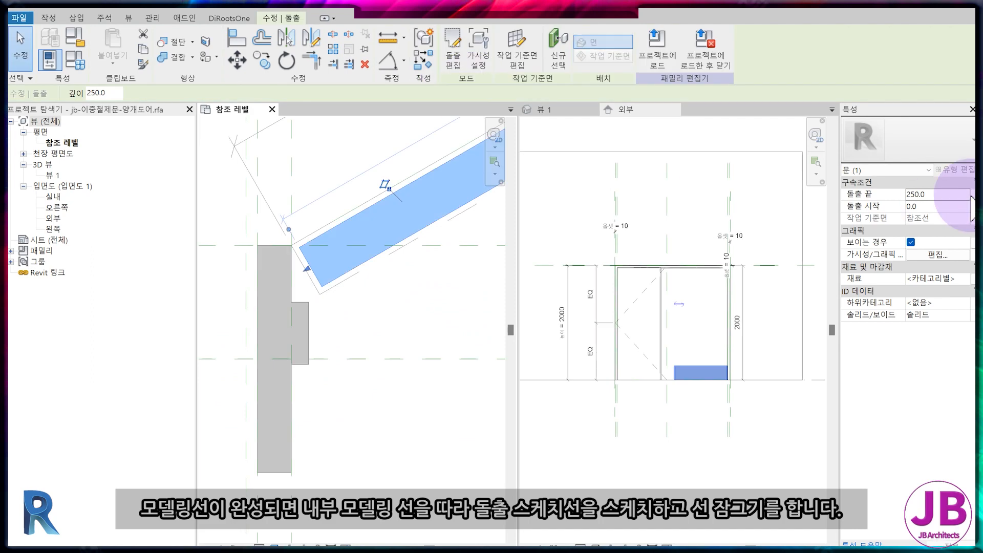
click(973, 194)
click(630, 303)
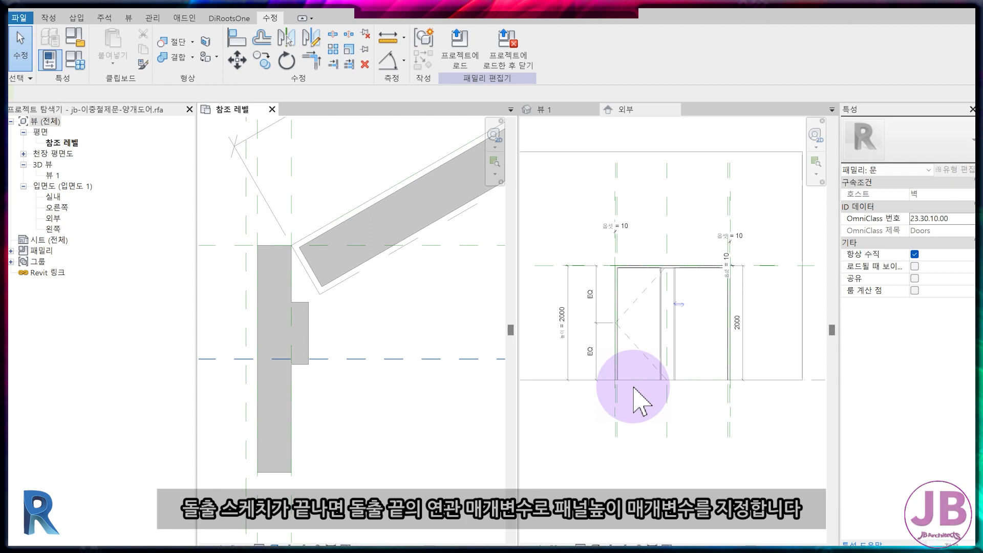
Move the free end of the right panel's lower elevation swing line to the centre reference plane at floor level
scroll(654, 405, up, 3)
click(635, 328)
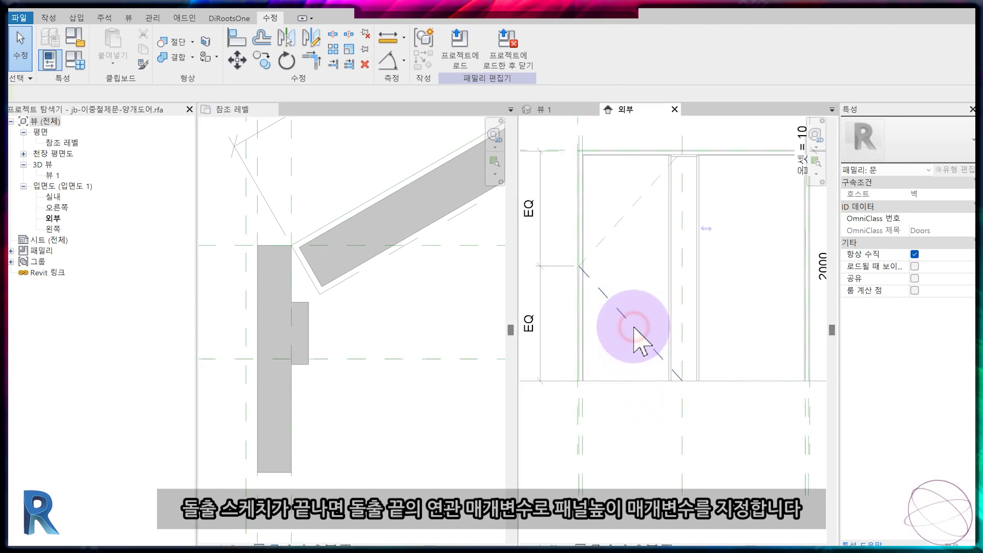
scroll(714, 459, down, 2)
scroll(689, 408, up, 4)
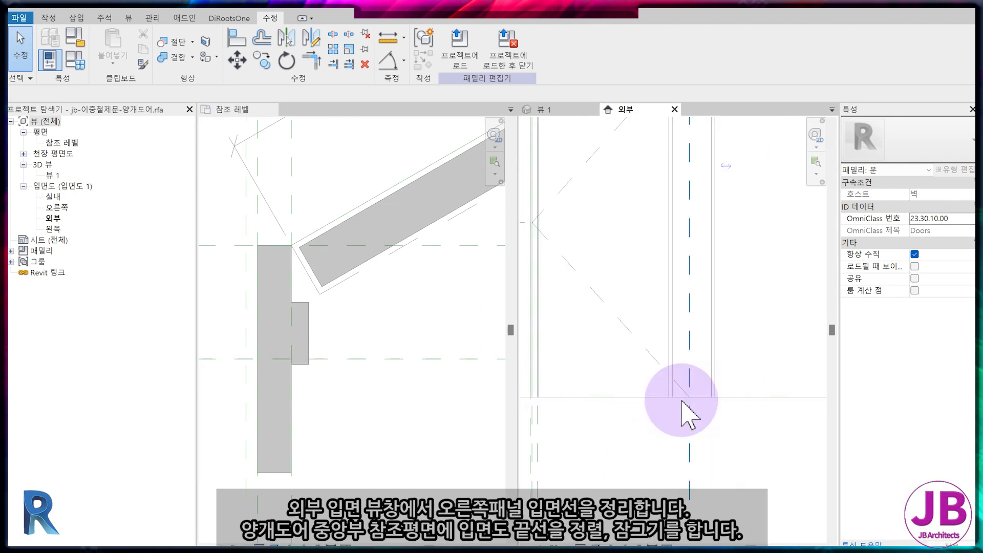
click(678, 395)
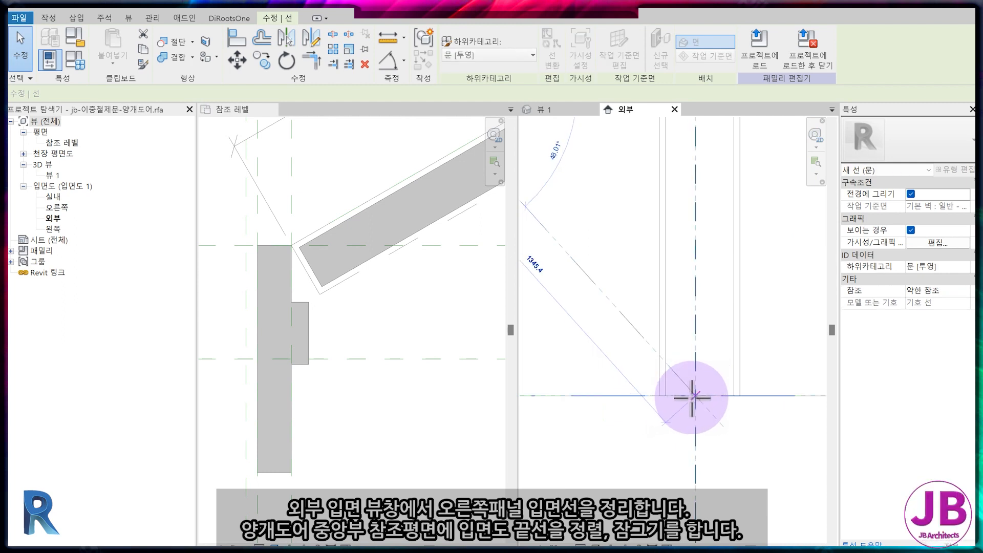
drag(693, 398, 695, 396)
click(661, 383)
key(Escape)
scroll(696, 464, down, 4)
middle_drag(644, 220, 599, 317)
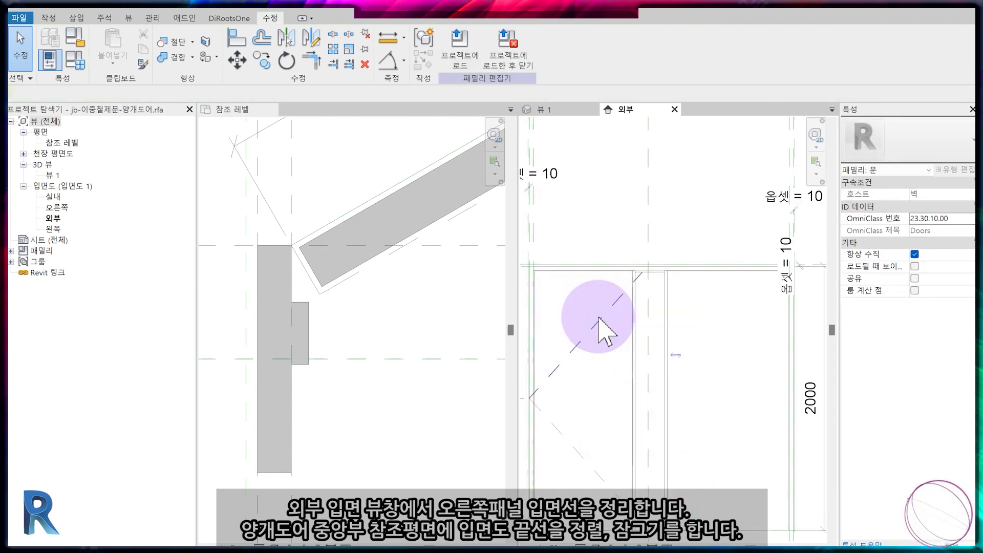
Move the free end of the right panel's upper elevation swing line to the centre reference plane beneath the frame head
click(599, 319)
scroll(655, 285, up, 4)
drag(625, 233, 656, 223)
click(646, 338)
scroll(642, 306, down, 3)
scroll(642, 307, down, 3)
middle_drag(648, 400, 660, 303)
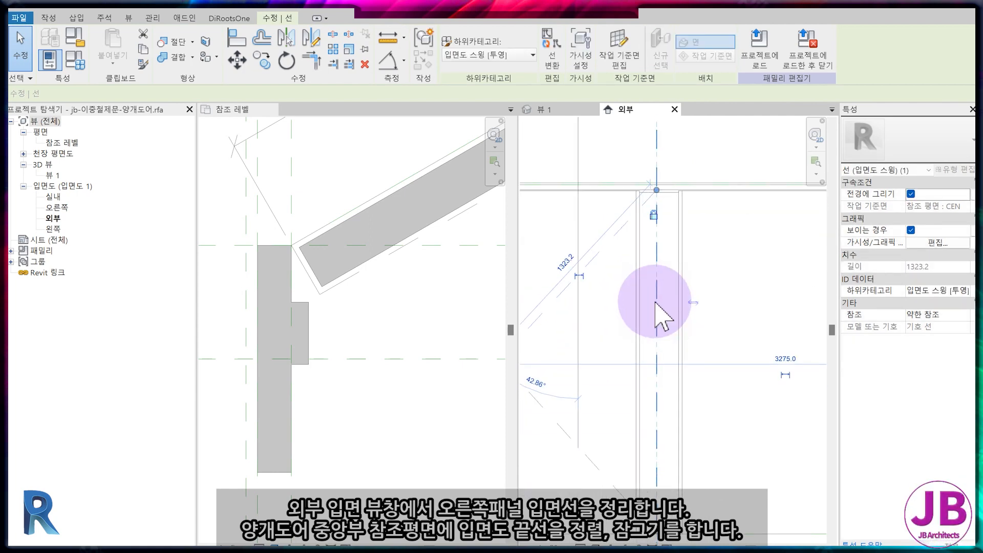
Mirror the right panel's upper and lower elevation swing lines about the centre reference plane to create the left panel's swing lines
key(Escape)
middle_drag(693, 437, 685, 364)
scroll(605, 384, down, 3)
click(601, 388)
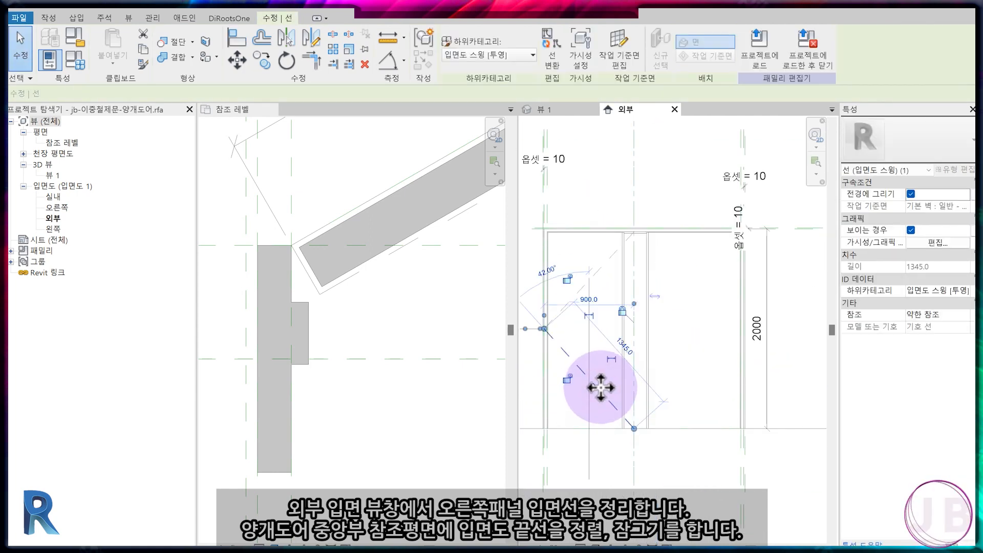
ctrl+click(602, 269)
click(311, 37)
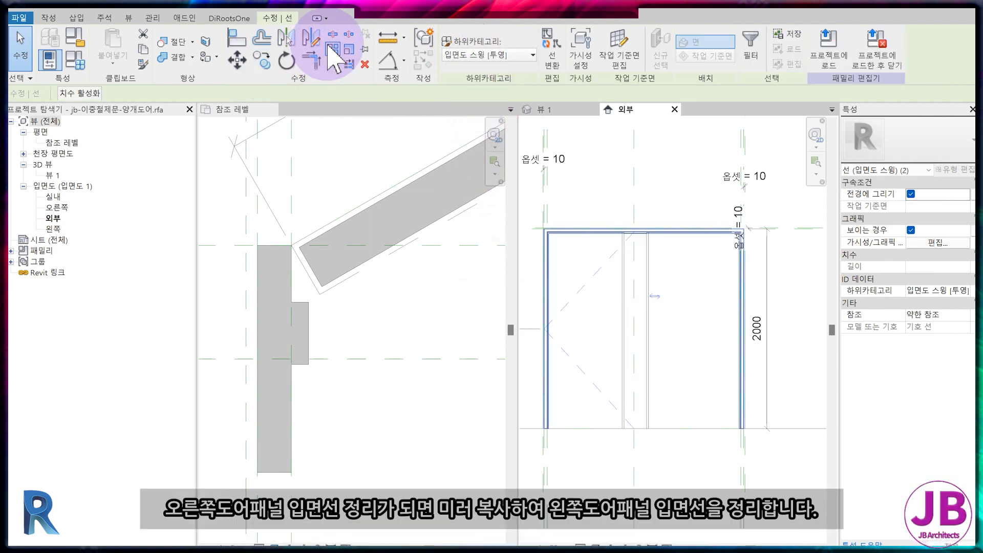
click(635, 249)
click(636, 365)
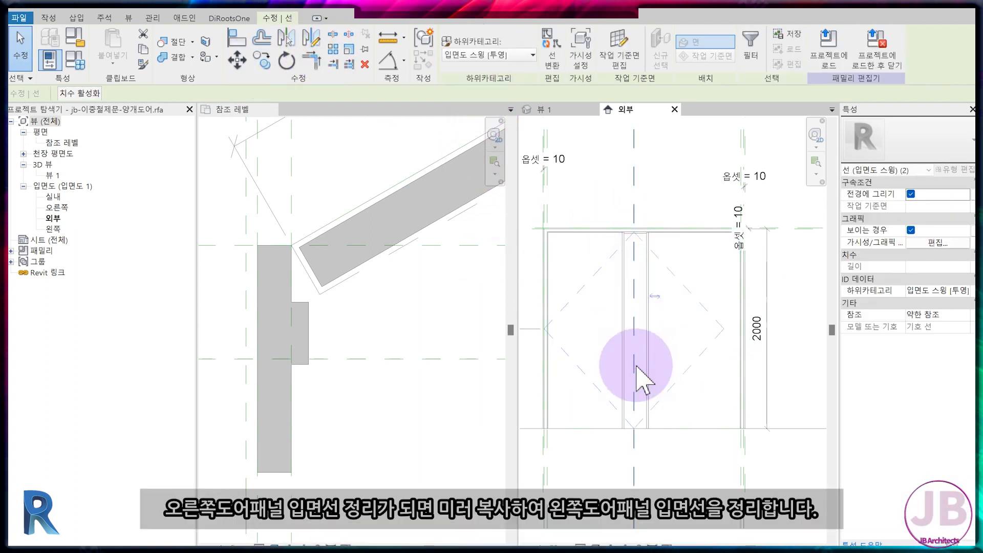
click(718, 408)
Draw a horizontal reference plane across the door at mid-height in the exterior elevation, along the EQ division
scroll(717, 408, down, 4)
click(533, 343)
click(49, 18)
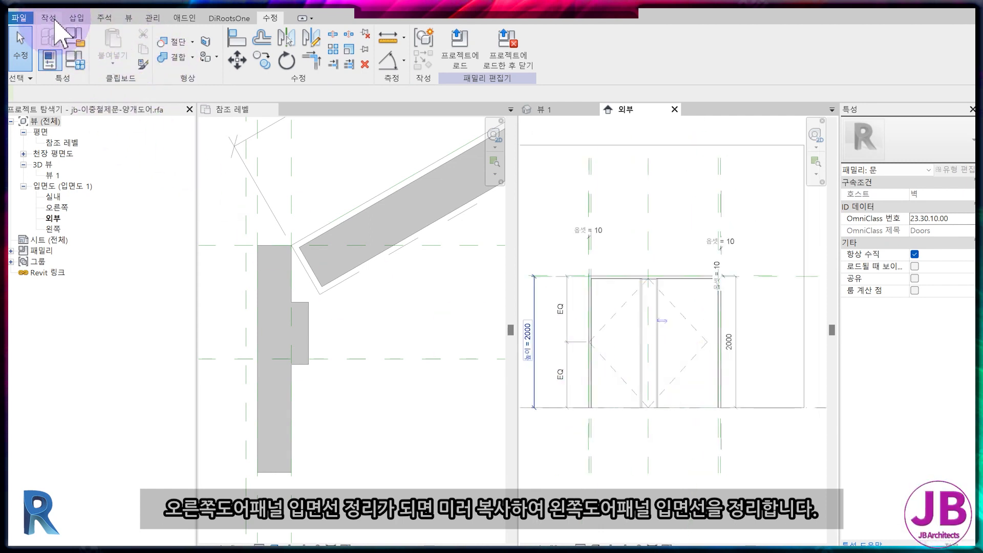
click(621, 49)
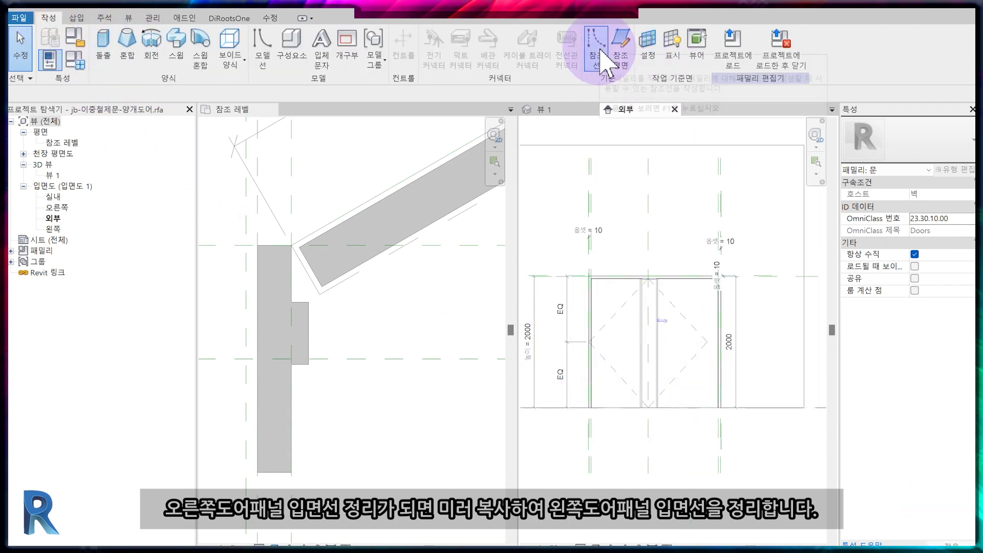
click(589, 341)
click(757, 342)
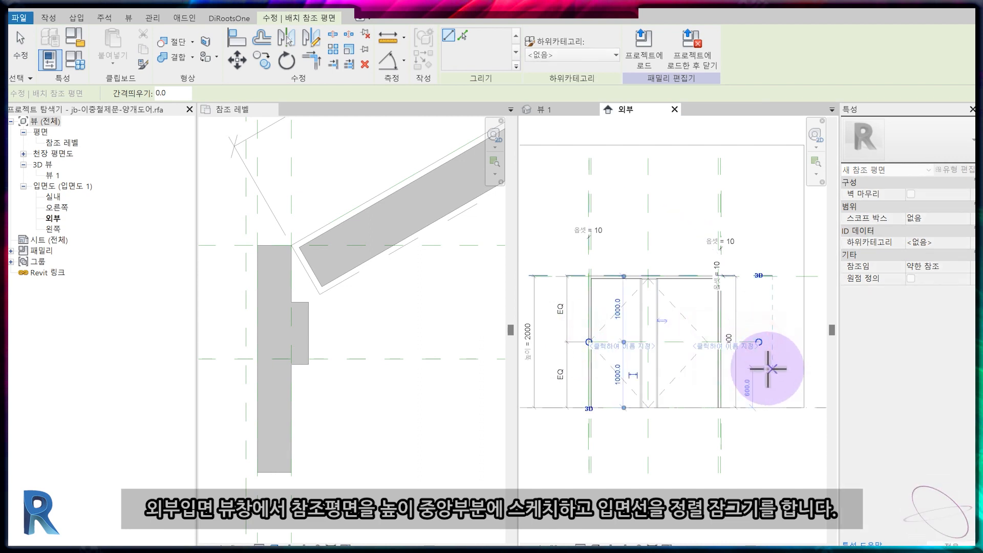
scroll(714, 358, up, 4)
key(Escape)
Extend the hinge-side ends of the left panel's upper and lower swing lines to the frame edge near mid-height
scroll(740, 314, up, 3)
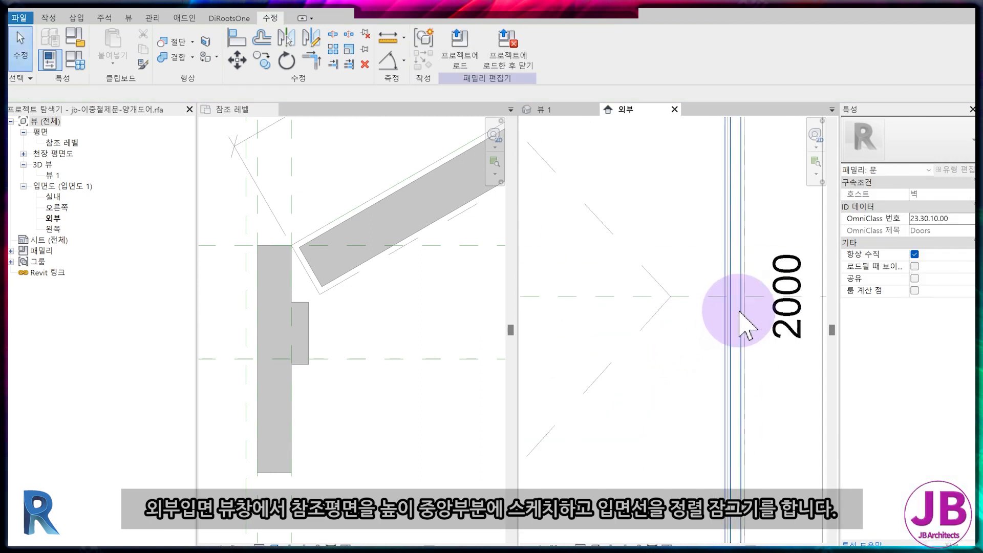
click(660, 295)
drag(682, 295, 730, 292)
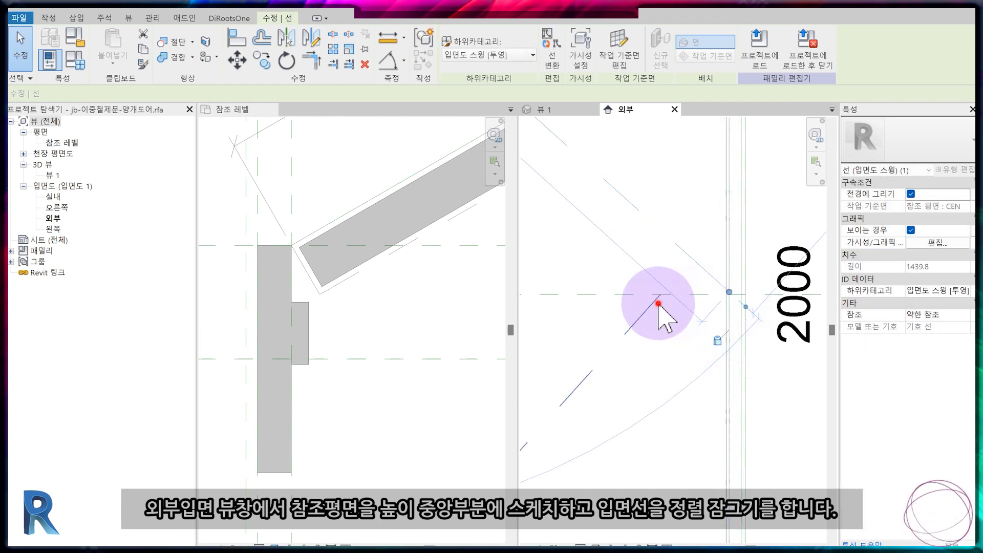
drag(659, 304, 661, 294)
drag(729, 297, 729, 292)
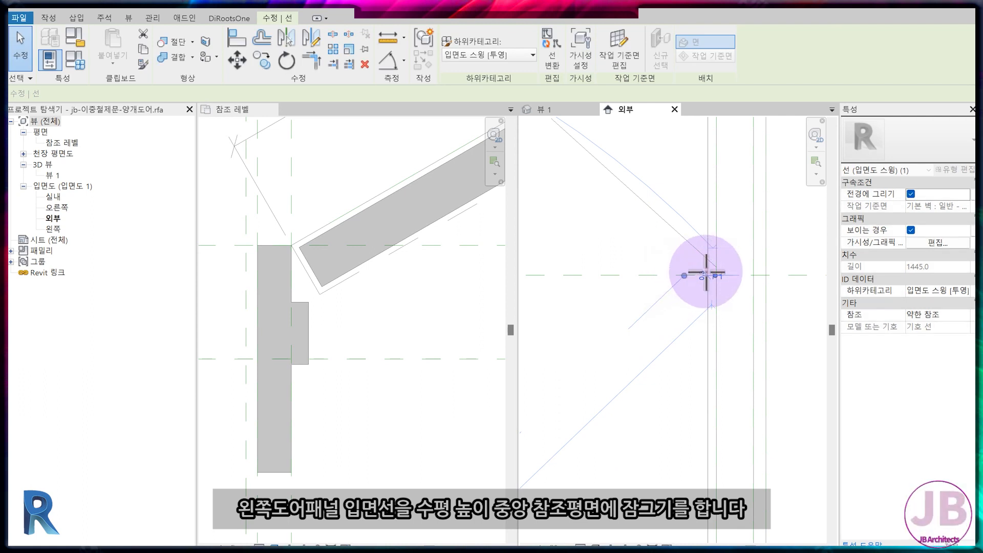
Snap both left-panel swing line ends together where the mid-height reference plane crosses the frame's vertical edge
mouse_move(706, 272)
mouse_down()
mouse_move(725, 275)
mouse_move(717, 275)
mouse_up()
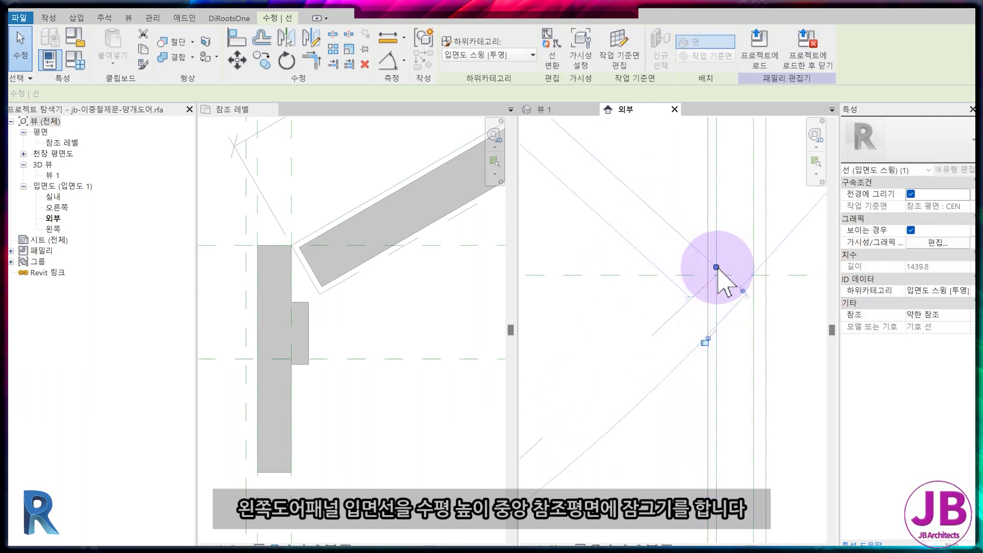
mouse_move(617, 234)
mouse_down()
mouse_move(685, 260)
mouse_move(713, 282)
mouse_move(702, 290)
mouse_up()
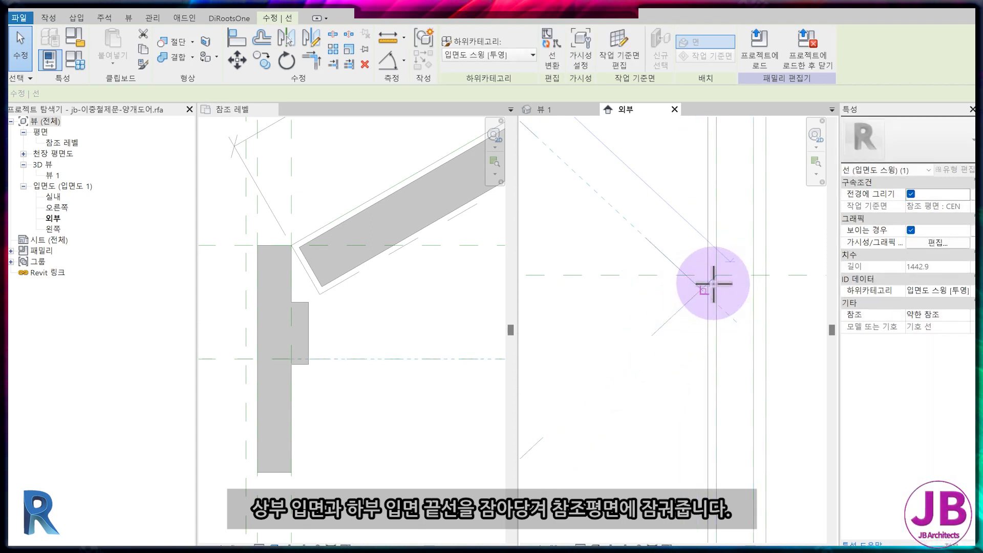
click(717, 267)
click(720, 325)
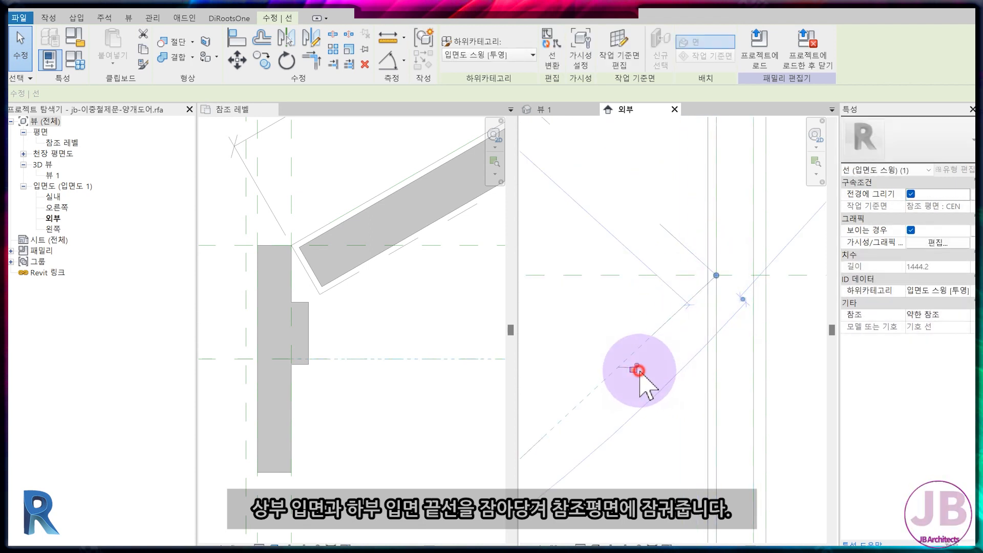
click(683, 377)
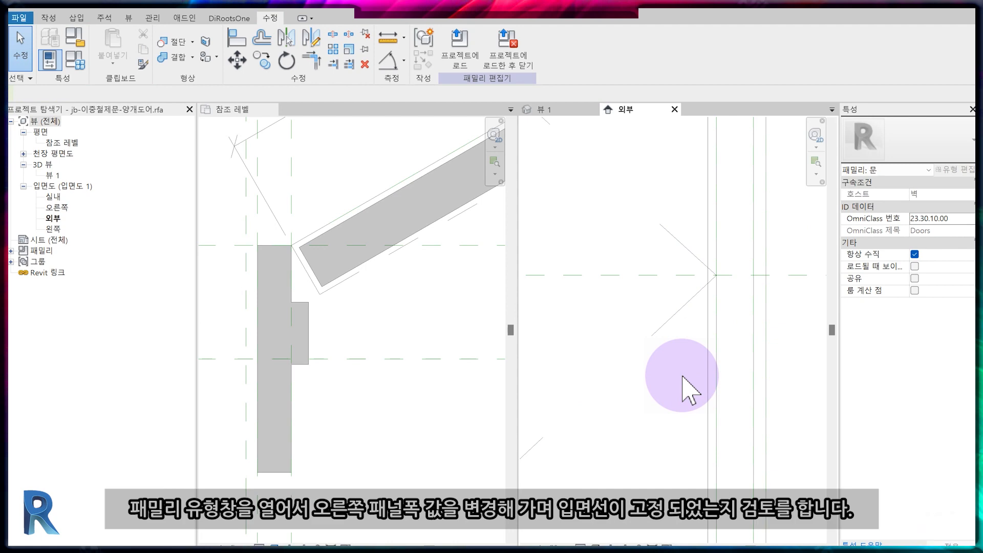
Examine the swing lines in the exterior elevation and the panels in the plan and 3D view 뷰 1
scroll(683, 378, down, 3)
click(50, 60)
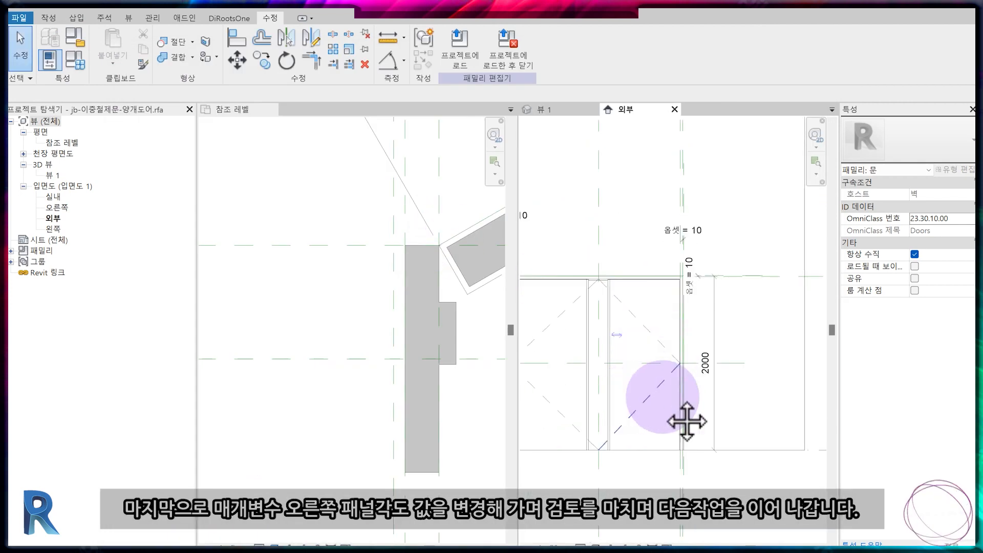
middle_drag(663, 397, 750, 396)
scroll(337, 329, down, 3)
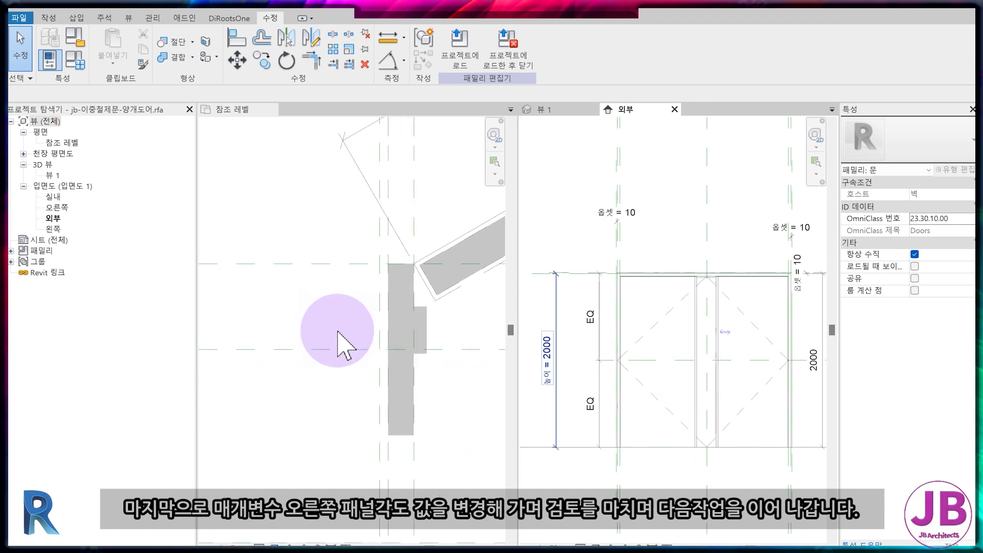
click(554, 107)
scroll(652, 428, up, 3)
scroll(652, 428, down, 3)
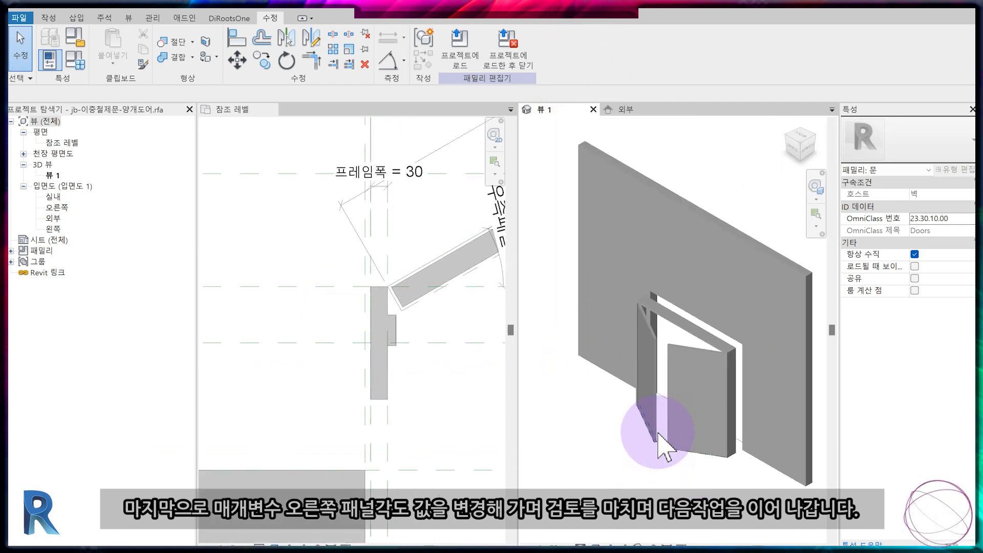
scroll(318, 307, down, 2)
Set the 우측패널각도 parameter to 45° and check both panels in plan and 3D
click(76, 60)
click(446, 209)
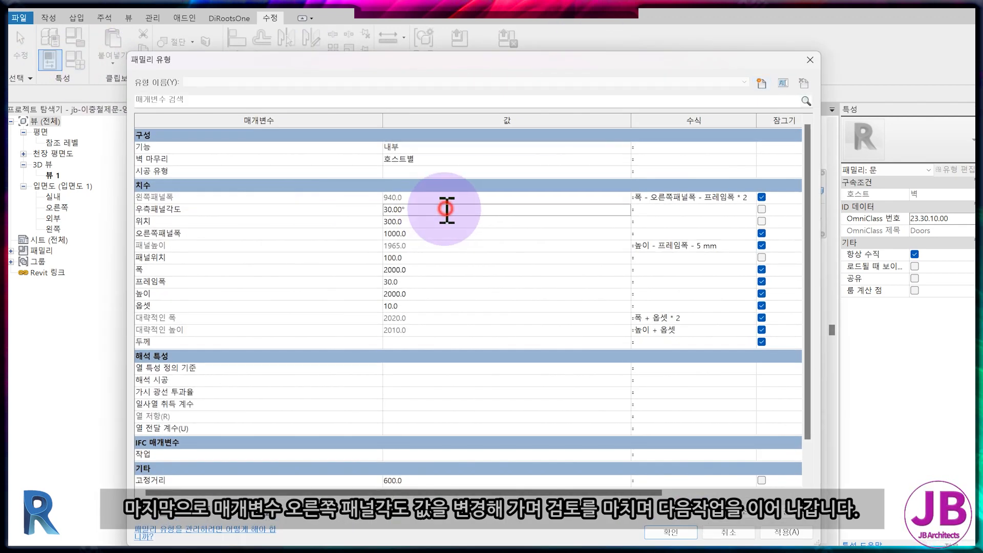
text(45)
key(Return)
scroll(292, 339, down, 3)
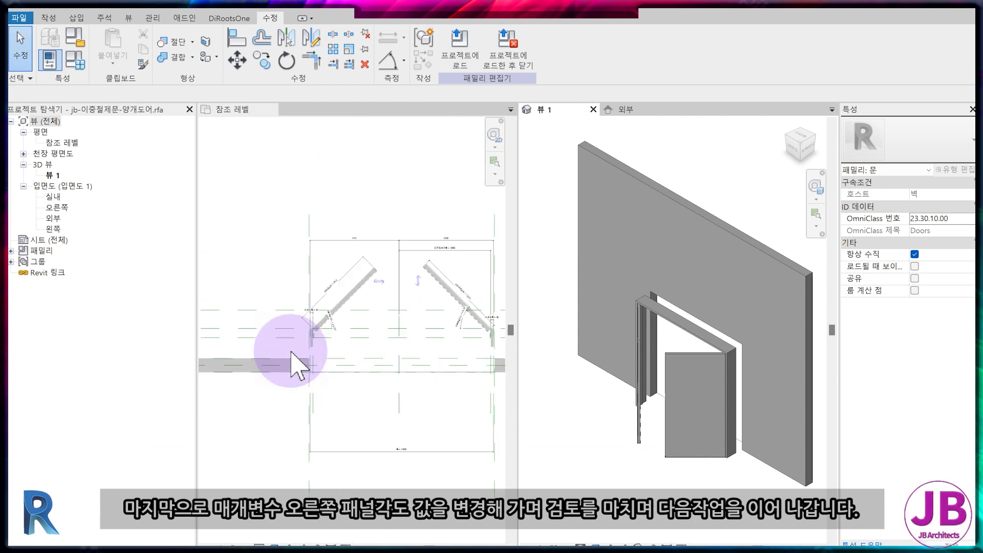
click(378, 383)
scroll(379, 383, up, 3)
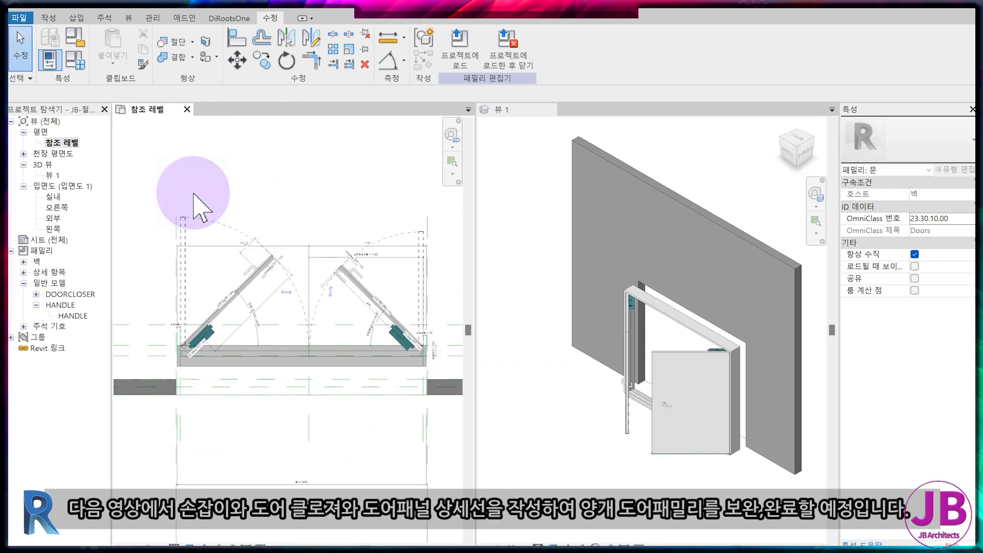
Hide the dimensions (치수) annotation category in the completed door family's 참조 레벨 plan view
key(v)
key(v)
click(297, 58)
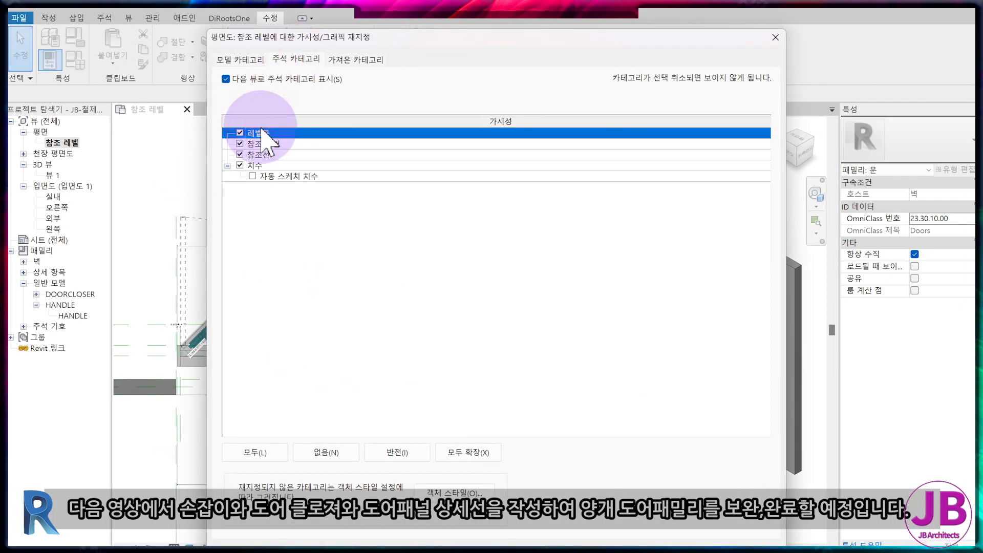
click(240, 165)
click(569, 552)
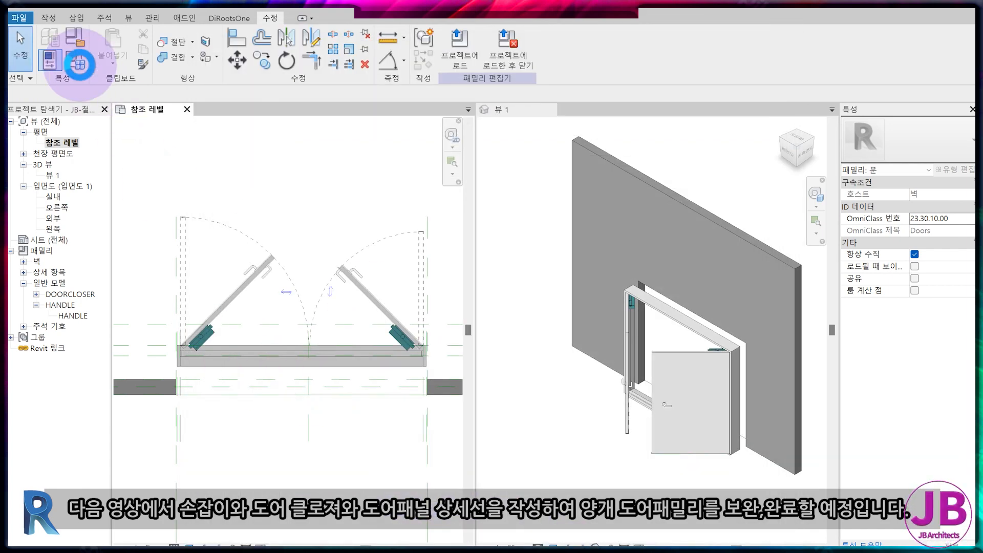
Try to switch the door to the 0도 family type
click(78, 62)
click(697, 63)
click(697, 81)
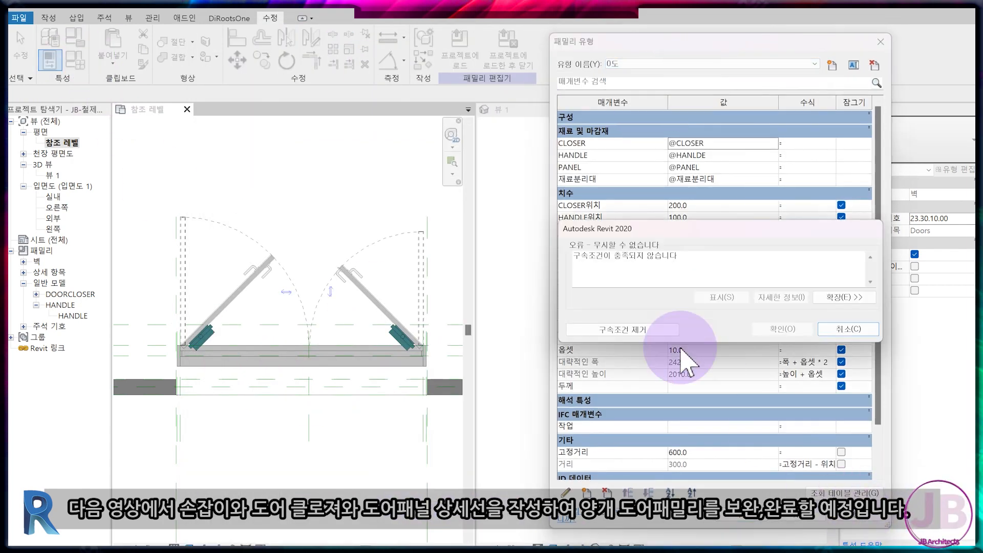
click(661, 330)
Test the door with the 90도 family type and return it to 45도
click(671, 64)
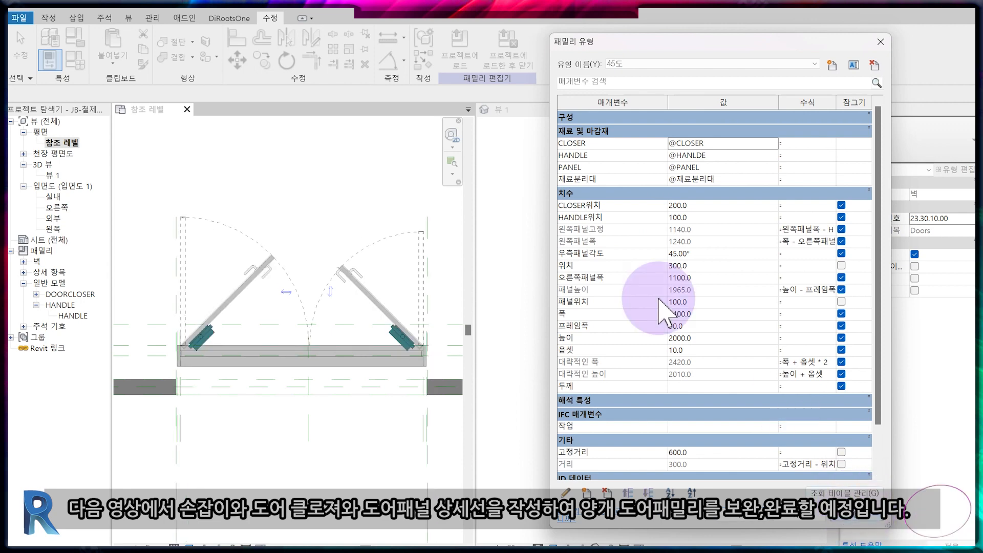
click(658, 89)
click(851, 516)
click(648, 65)
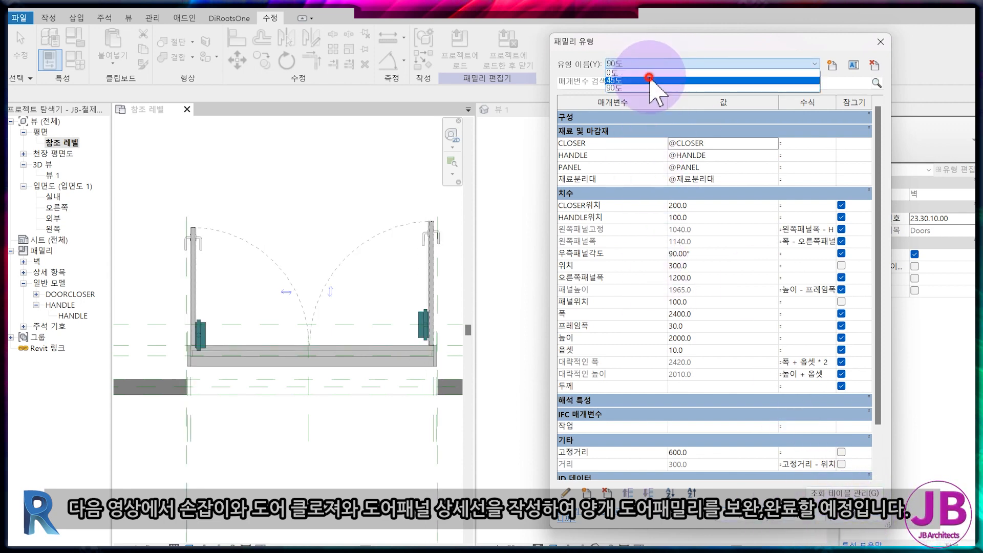
click(649, 81)
click(849, 512)
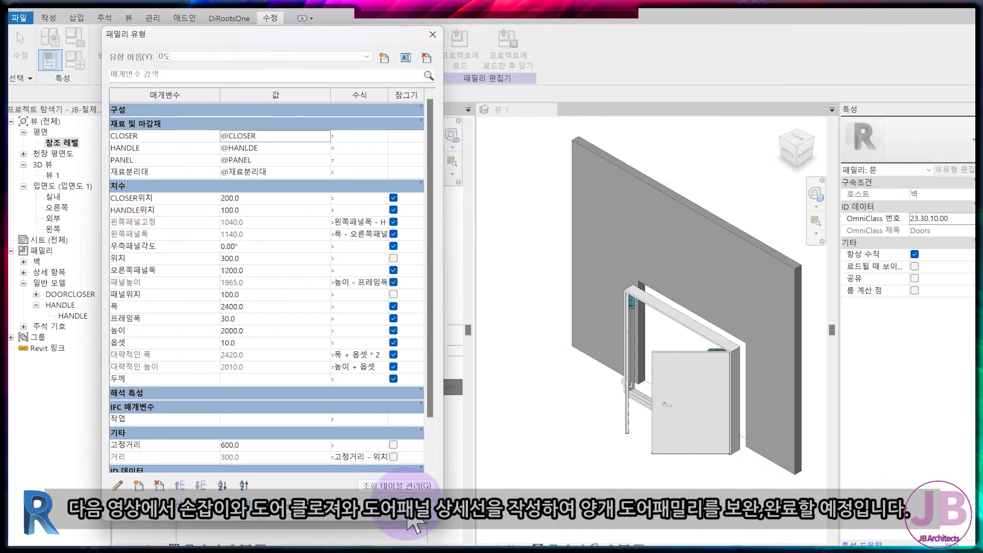
Apply the 90도 family type to check the fully opened panels in the 3D view
click(240, 61)
click(241, 80)
click(402, 509)
Apply the 45도 family type and set its 오른쪽패널폭 to 1200
click(285, 61)
click(277, 73)
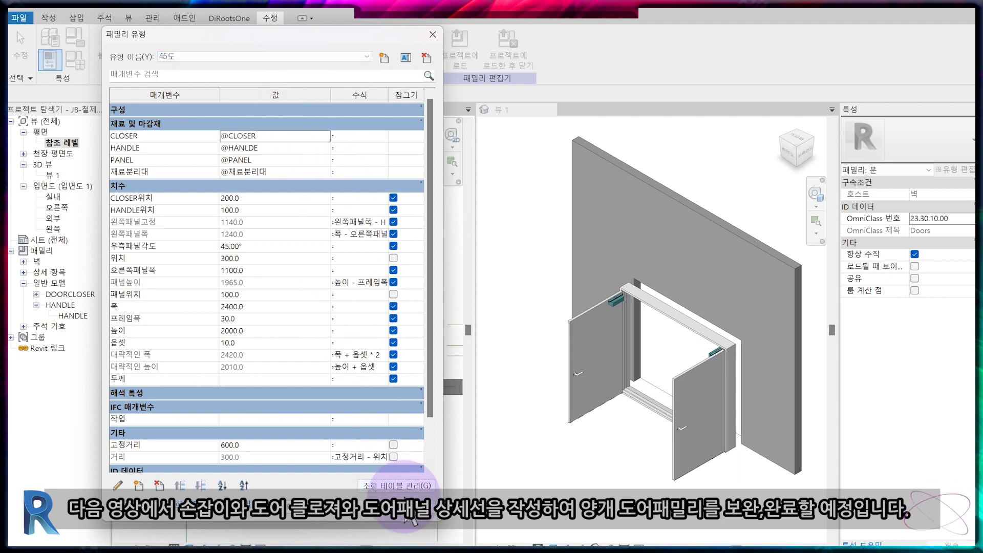
click(402, 502)
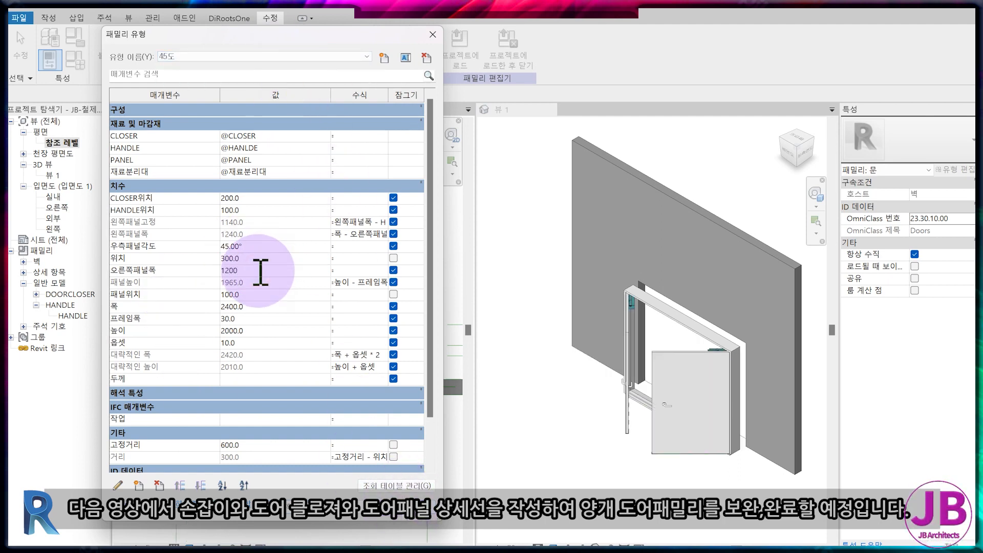
click(214, 301)
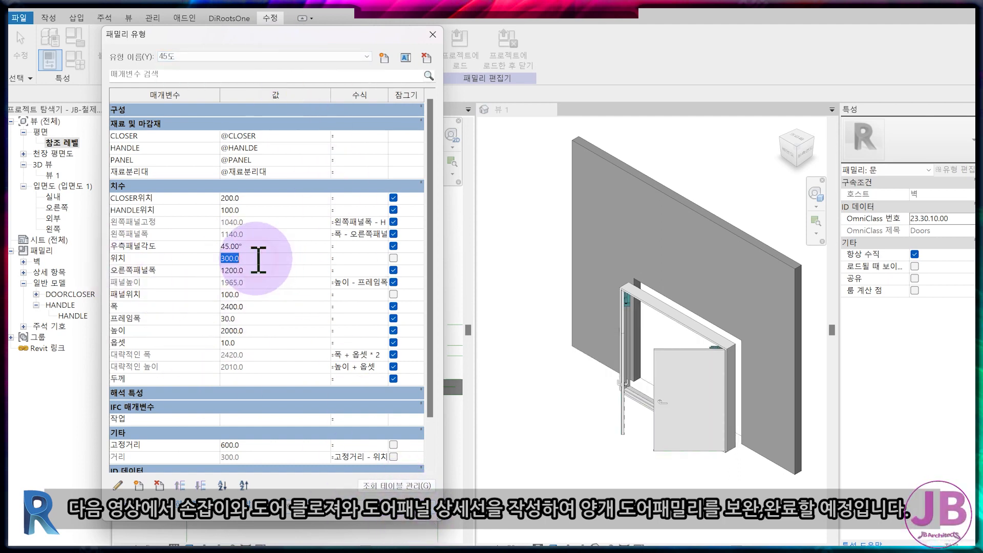